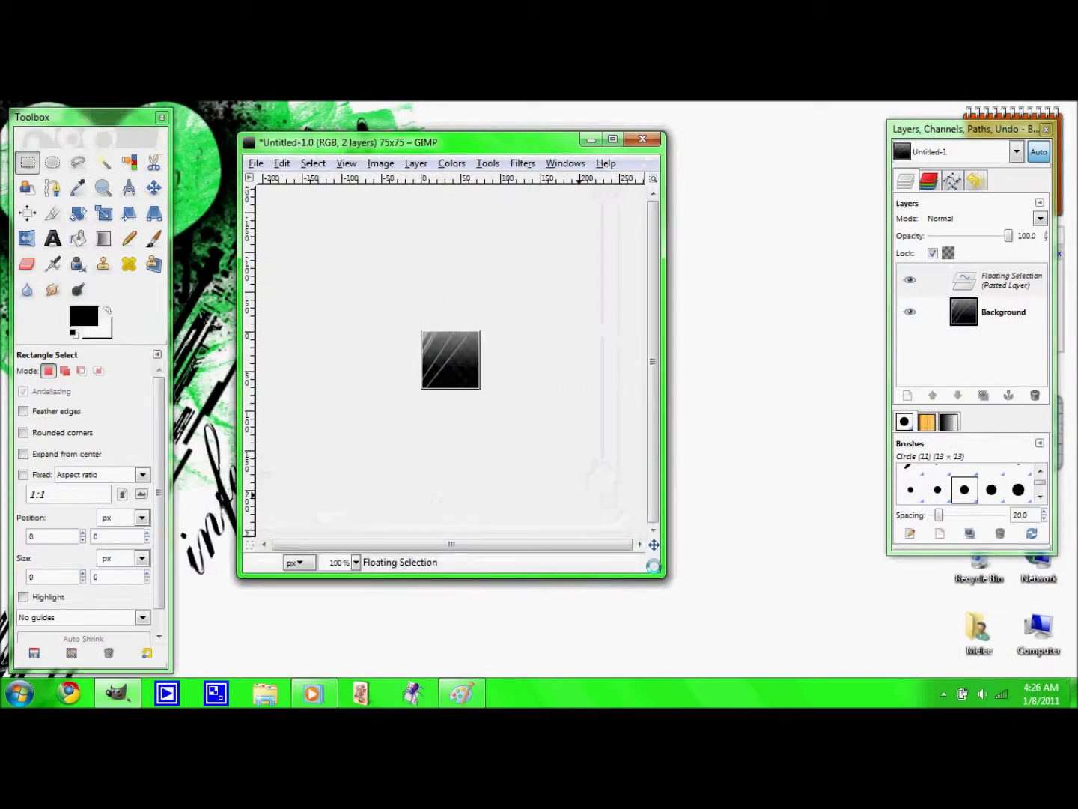
- At 400% zoom, fuzzy-select the black border and paste it onto a new layer
{"action": "left_click", "coordinate": [356, 562]}
{"action": "left_click", "coordinate": [345, 438]}
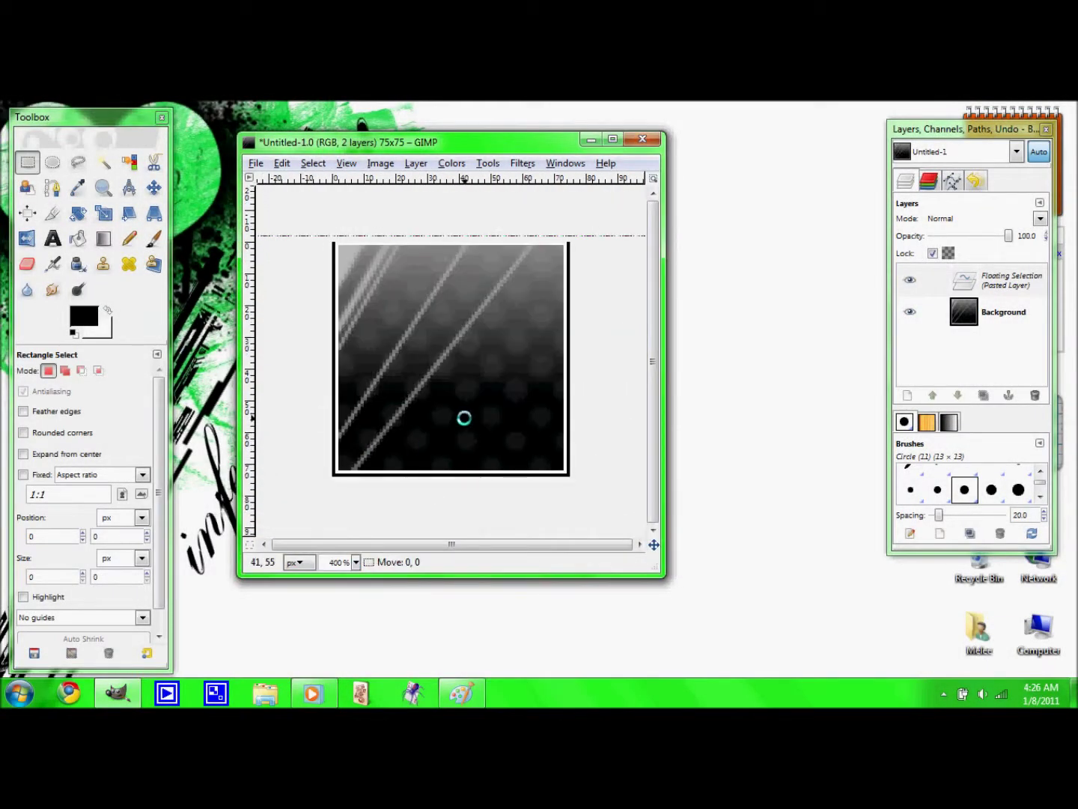
{"action": "left_click", "coordinate": [474, 214]}
{"action": "key", "text": "u"}
{"action": "key", "text": "ctrl+c"}
{"action": "key", "text": "ctrl+shift+n"}
{"action": "key", "text": "Return"}
{"action": "key", "text": "ctrl+v"}
{"action": "key", "text": "ctrl+h"}
- Reselect the border from the Background layer, copy, paste and anchor it
{"action": "left_click", "coordinate": [996, 312]}
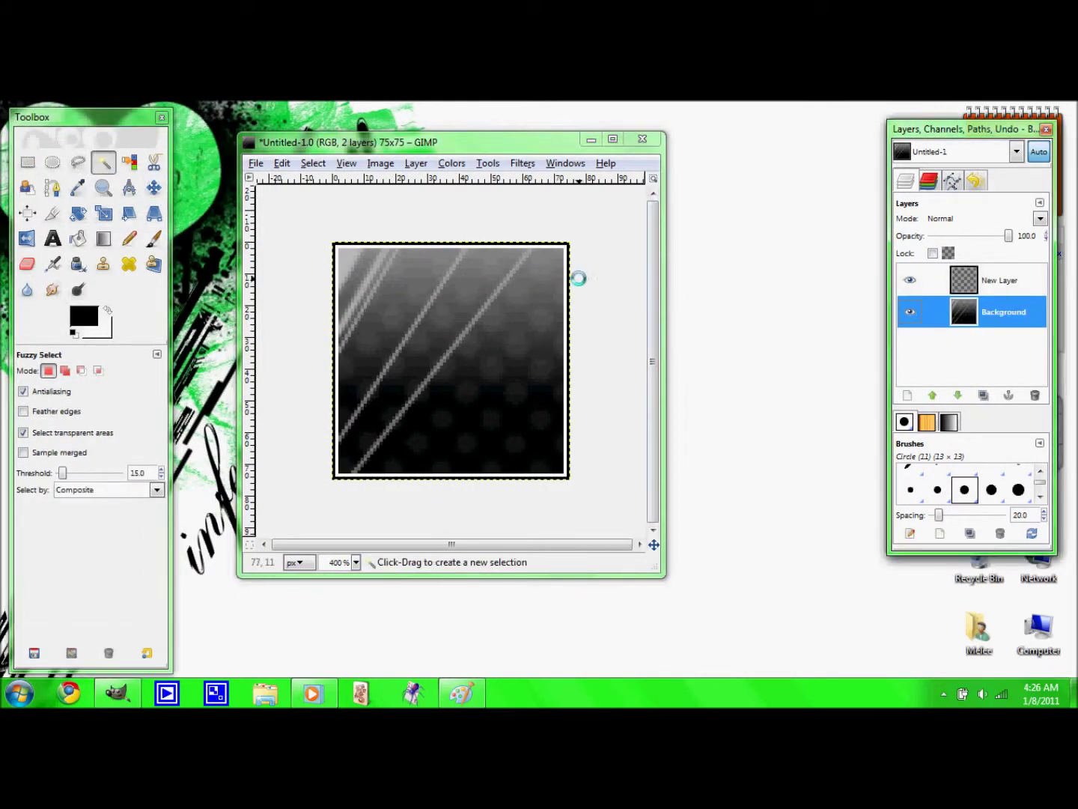
{"action": "left_click", "coordinate": [570, 276]}
{"action": "key", "text": "ctrl+c"}
{"action": "key", "text": "ctrl+v"}
{"action": "key", "text": "ctrl+h"}
- Rename the new layer to Border and the Background layer to Actual Avatar
{"action": "key", "text": "r"}
{"action": "left_click", "coordinate": [995, 280]}
{"action": "double_click", "coordinate": [1003, 280]}
{"action": "type", "text": "rder"}
{"action": "key", "text": "Return"}
{"action": "double_click", "coordinate": [1003, 311]}
{"action": "type", "text": "Actual Avatar"}
{"action": "key", "text": "Return"}
- Add a new 75×75 transparent Text Test 1 layer and ready the Text tool
{"action": "left_click", "coordinate": [907, 395]}
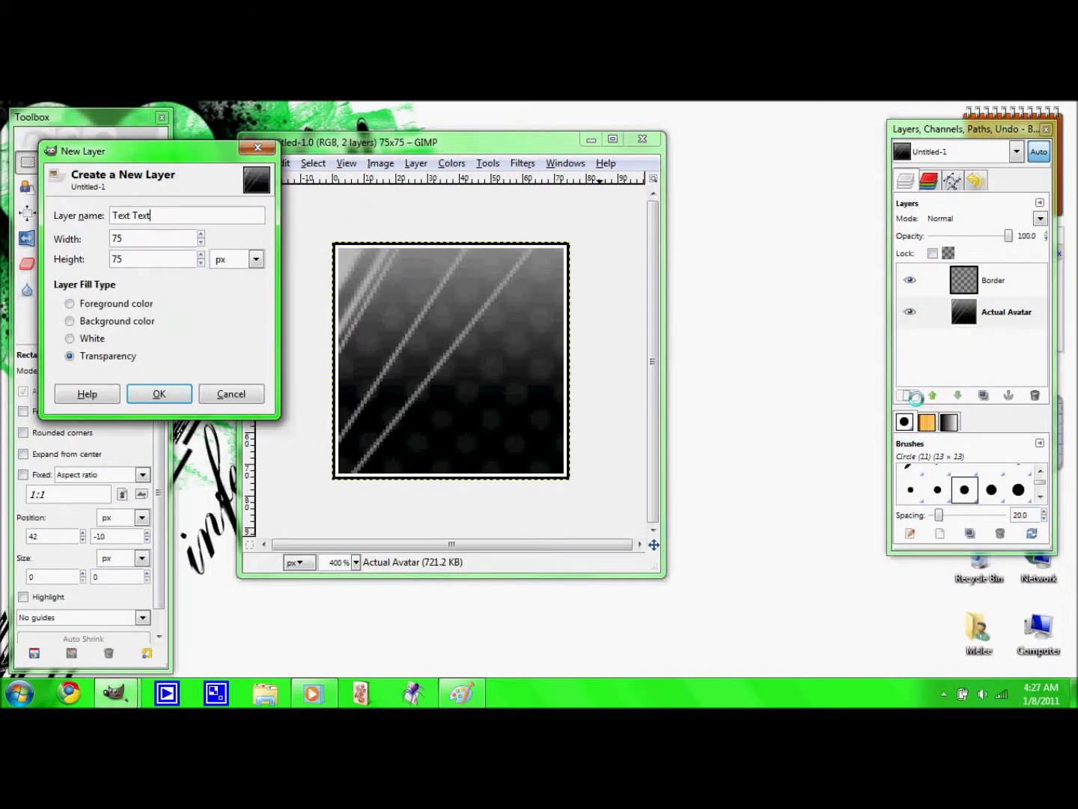
{"action": "key", "text": "Return"}
{"action": "key", "text": "t"}
{"action": "left_click", "coordinate": [49, 374]}
{"action": "left_click", "coordinate": [165, 608]}
- Place white sample text 'abc' on the avatar
{"action": "left_click_drag", "start_coordinate": [238, 504], "coordinate": [234, 374]}
{"action": "left_click", "coordinate": [362, 323]}
{"action": "type", "text": "abc"}
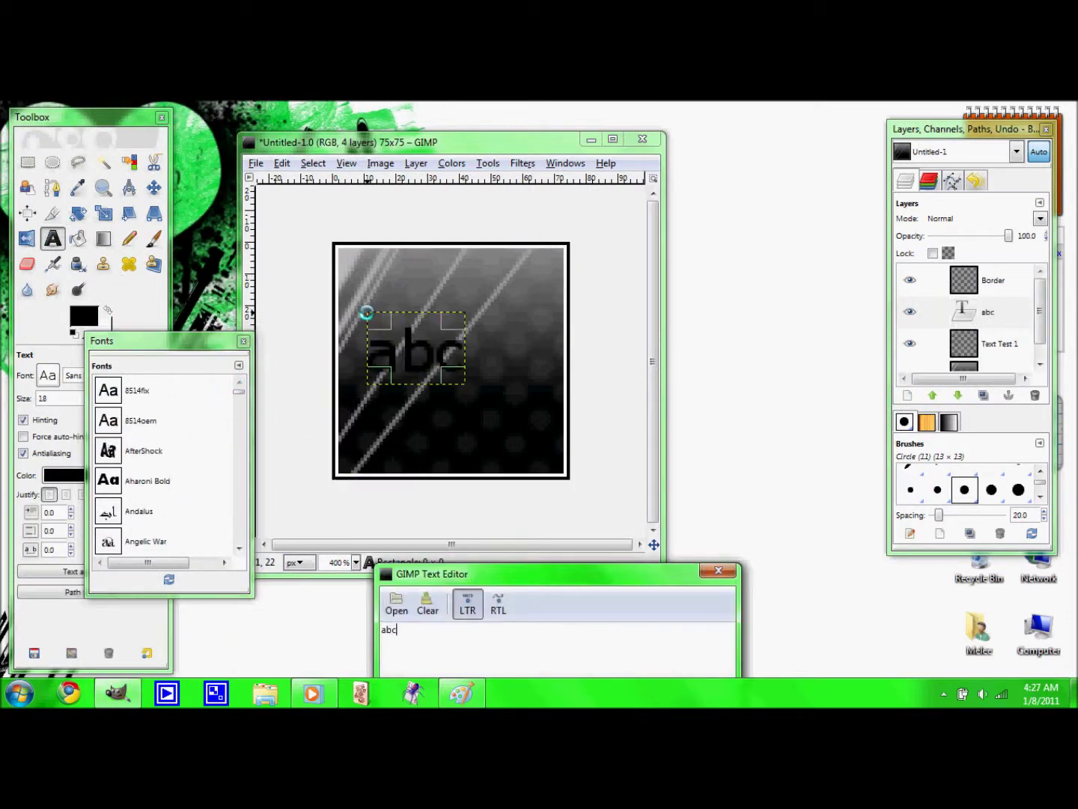
{"action": "left_click", "coordinate": [107, 309]}
{"action": "left_click", "coordinate": [64, 475]}
{"action": "left_click", "coordinate": [377, 448]}
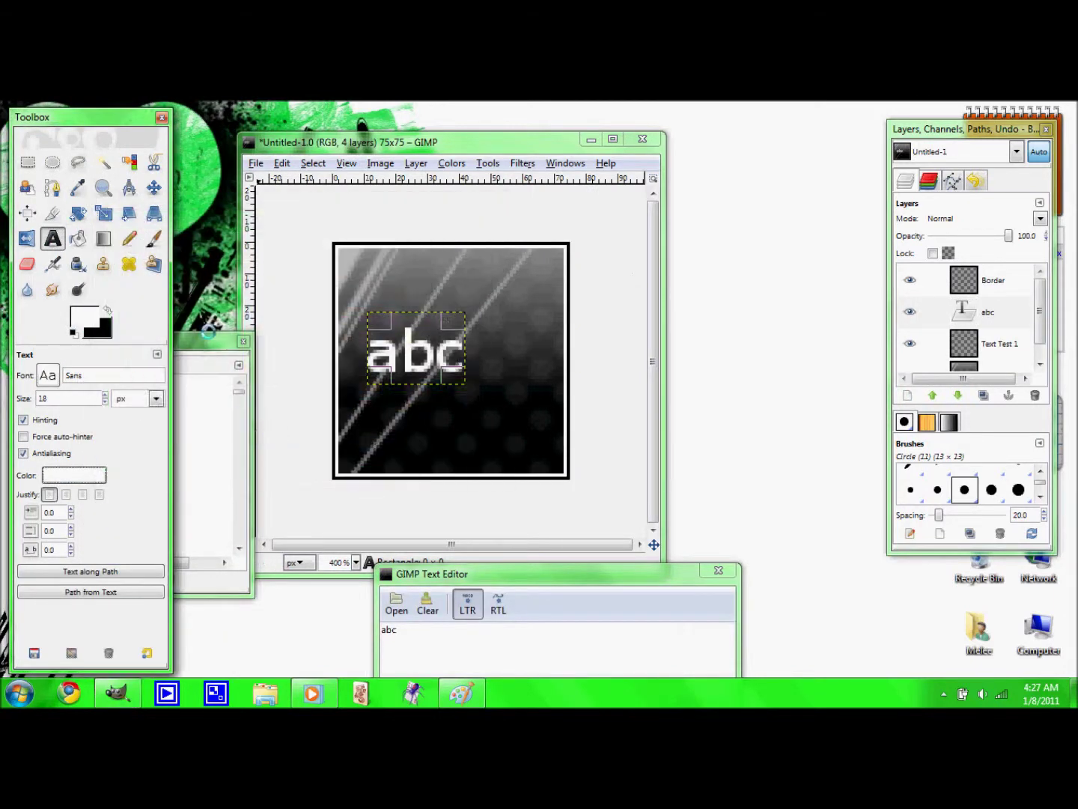
- Step through the font list, previewing each font on the abc text at 100%
{"action": "left_click", "coordinate": [155, 390]}
{"action": "key", "text": "Down"}
{"action": "key", "text": "Down"}
{"action": "key", "text": "Down"}
{"action": "key", "text": "Down"}
{"action": "key", "text": "Down"}
{"action": "key", "text": "Down"}
{"action": "key", "text": "Down"}
{"action": "key", "text": "Down"}
{"action": "key", "text": "Down"}
{"action": "key", "text": "Down"}
{"action": "key", "text": "Down"}
{"action": "key", "text": "Down"}
{"action": "key", "text": "Down"}
{"action": "key", "text": "Down"}
{"action": "key", "text": "Down"}
{"action": "key", "text": "1"}
{"action": "key", "text": "Down"}
{"action": "key", "text": "Down"}
{"action": "key", "text": "Down"}
{"action": "key", "text": "Down"}
{"action": "key", "text": "Down"}
{"action": "key", "text": "Down"}
{"action": "key", "text": "Down"}
{"action": "key", "text": "Down"}
{"action": "key", "text": "Down"}
{"action": "key", "text": "Down"}
{"action": "key", "text": "Down"}
{"action": "key", "text": "Down"}
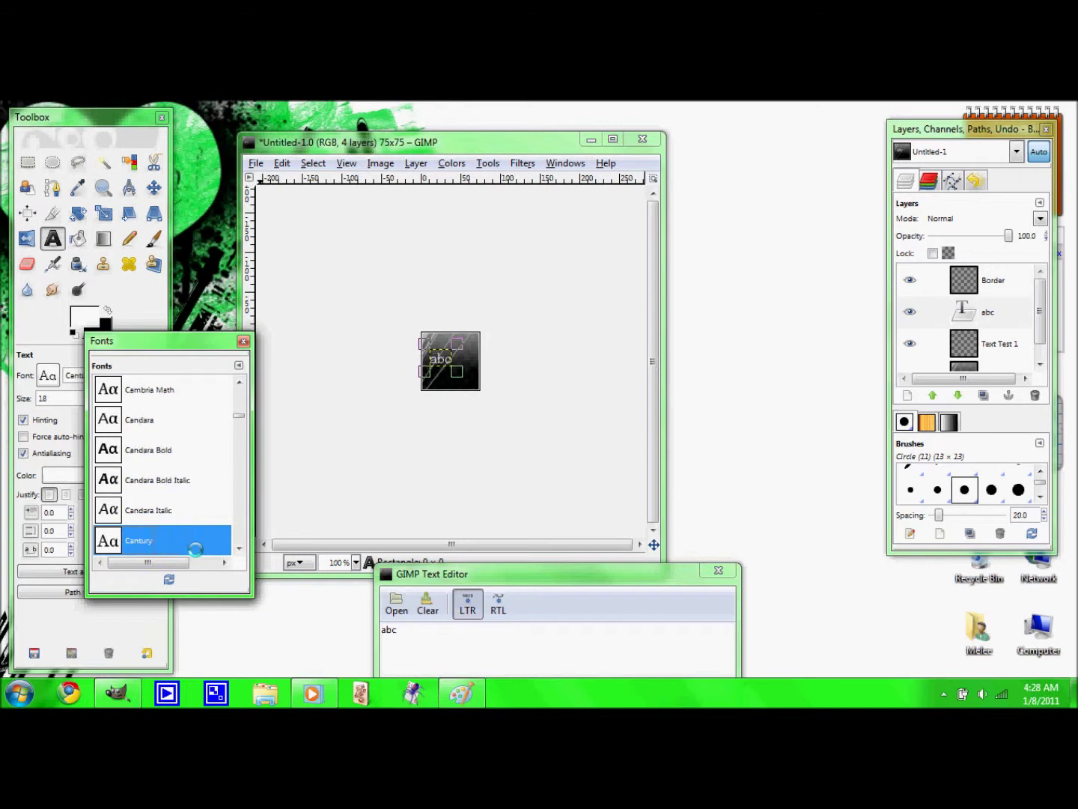
{"action": "key", "text": "Down"}
{"action": "key", "text": "Down"}
{"action": "key", "text": "Down"}
{"action": "key", "text": "Down"}
{"action": "key", "text": "Down"}
{"action": "key", "text": "Down"}
{"action": "key", "text": "Down"}
{"action": "key", "text": "Down"}
{"action": "key", "text": "Down"}
{"action": "key", "text": "Down"}
{"action": "key", "text": "Down"}
{"action": "key", "text": "Down"}
{"action": "key", "text": "Down"}
{"action": "key", "text": "Down"}
{"action": "key", "text": "Down"}
{"action": "key", "text": "Down"}
{"action": "key", "text": "Down"}
{"action": "key", "text": "Down"}
{"action": "key", "text": "Down"}
{"action": "key", "text": "Down"}
{"action": "key", "text": "Down"}
{"action": "key", "text": "Down"}
{"action": "key", "text": "Down"}
{"action": "key", "text": "Down"}
{"action": "key", "text": "Down"}
{"action": "key", "text": "Down"}
{"action": "key", "text": "Down"}
{"action": "key", "text": "Down"}
{"action": "key", "text": "Down"}
{"action": "key", "text": "Down"}
{"action": "key", "text": "Down"}
{"action": "key", "text": "Down"}
{"action": "key", "text": "Down"}
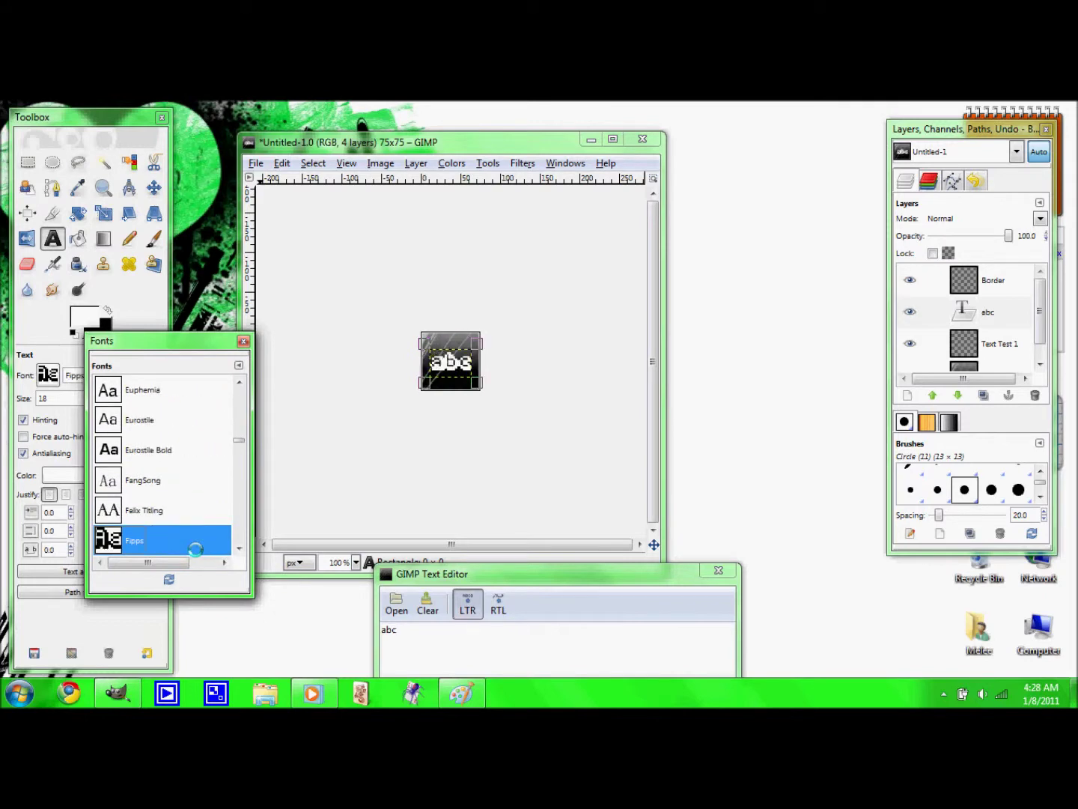
- Start a Sticky Notes list of pixel fonts with Fipps, then return to the font list
{"action": "key", "text": "super"}
{"action": "left_click", "coordinate": [56, 412]}
{"action": "key", "text": "ctrl+a"}
{"action": "type", "text": "Fipp"}
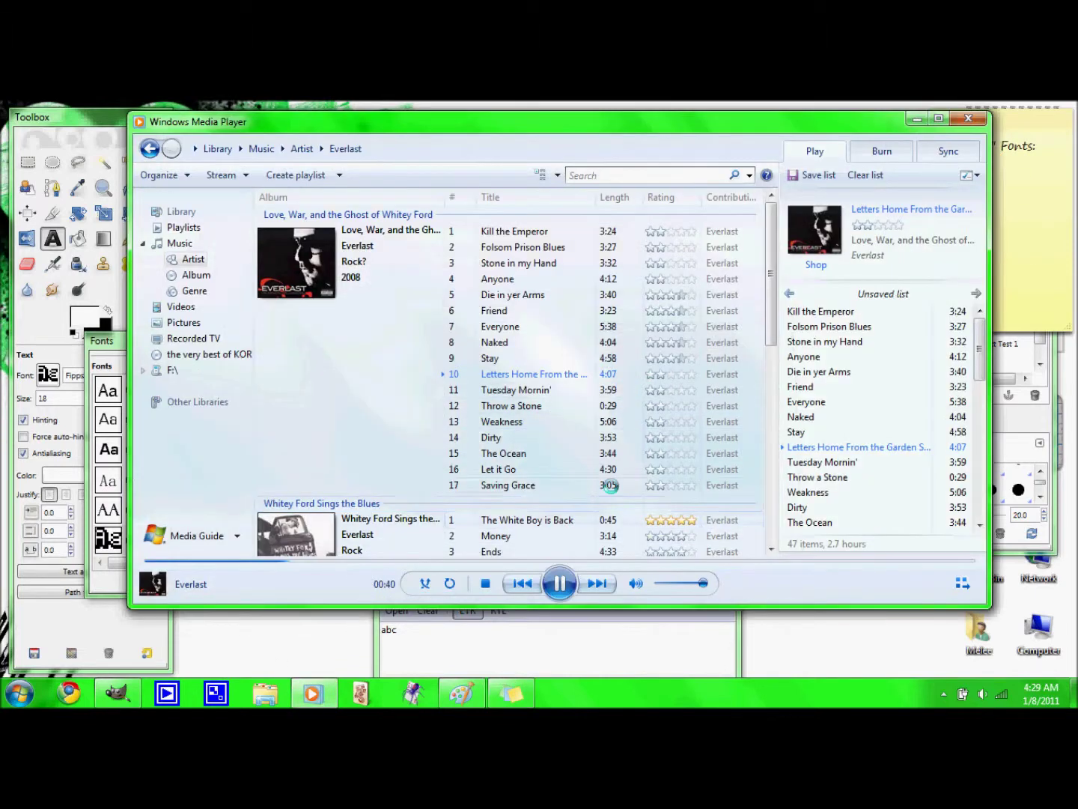
{"action": "scroll", "coordinate": [193, 433], "scroll_direction": "down", "scroll_amount": 1}
{"action": "left_click", "coordinate": [187, 539]}
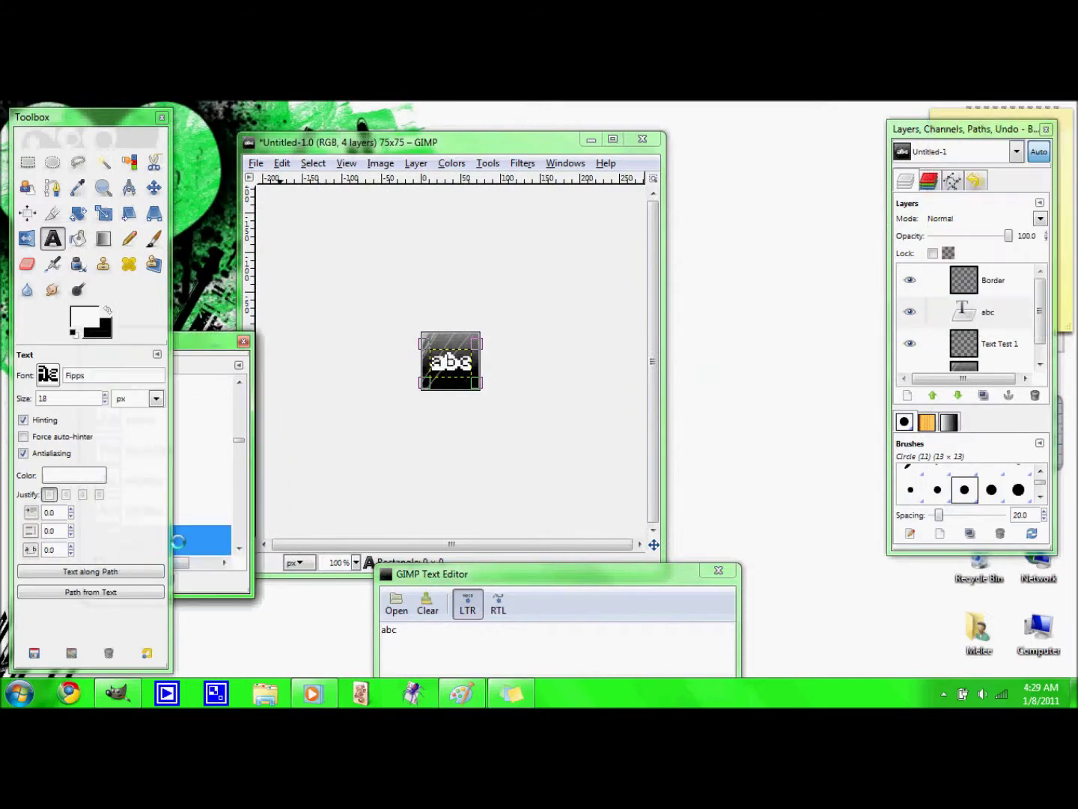
- Preview more fonts and add Grixel Acme 5 CompCapsOX and others to the sticky note
{"action": "left_click_drag", "start_coordinate": [150, 340], "coordinate": [248, 216]}
{"action": "key", "text": "Down"}
{"action": "key", "text": "Down"}
{"action": "key", "text": "Down"}
{"action": "key", "text": "Down"}
{"action": "key", "text": "Down"}
{"action": "key", "text": "Down"}
{"action": "key", "text": "Down"}
{"action": "key", "text": "Down"}
{"action": "key", "text": "Down"}
{"action": "key", "text": "Down"}
{"action": "key", "text": "Down"}
{"action": "key", "text": "Down"}
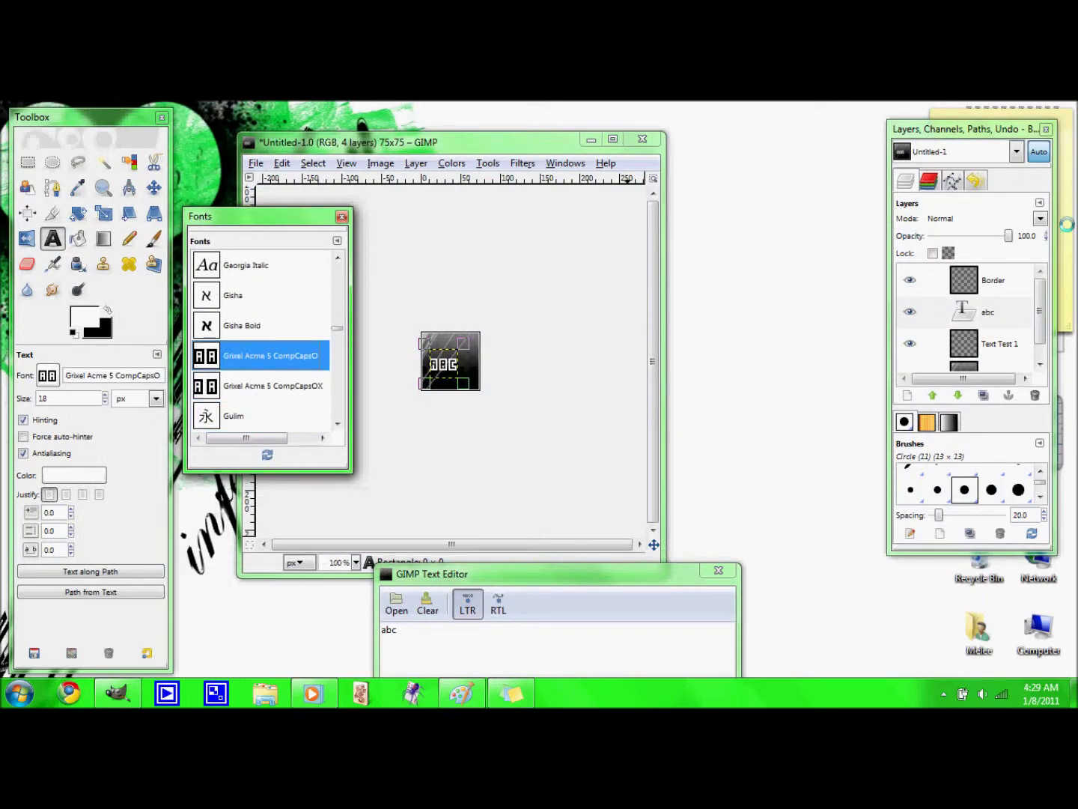
{"action": "left_click", "coordinate": [1061, 217]}
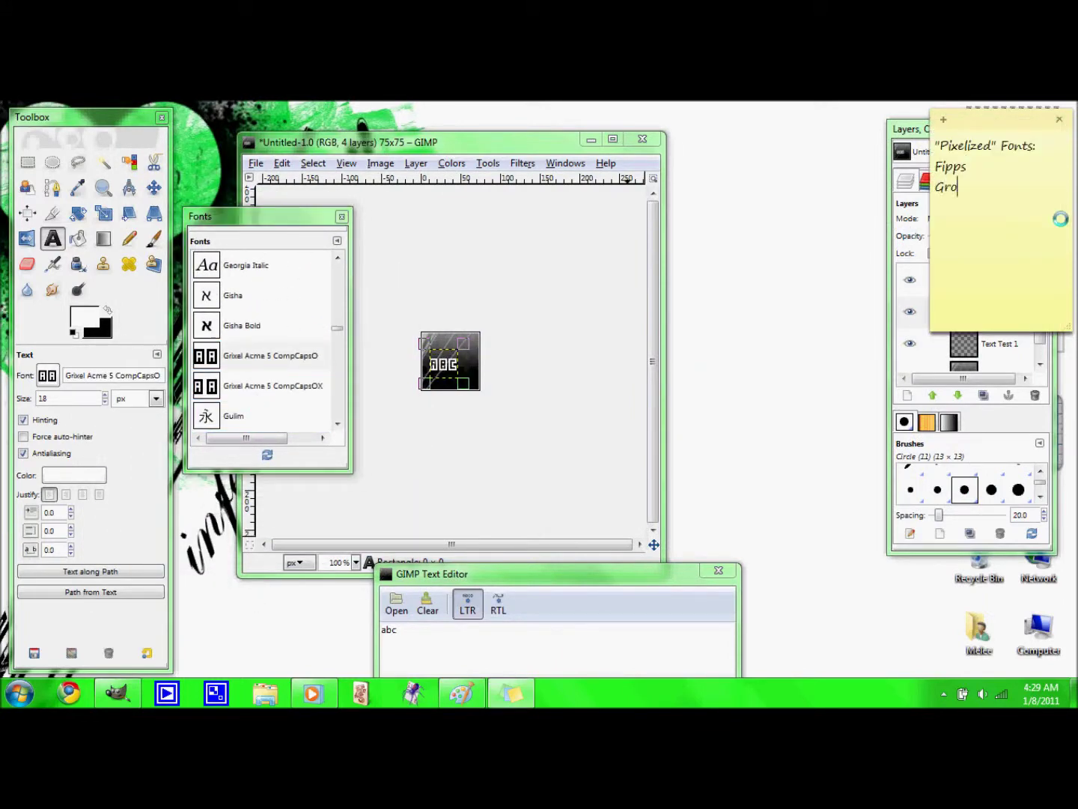
{"action": "left_click", "coordinate": [320, 436]}
{"action": "key", "text": "Down"}
{"action": "key", "text": "Down"}
{"action": "key", "text": "Down"}
{"action": "key", "text": "Down"}
{"action": "key", "text": "Down"}
{"action": "key", "text": "Down"}
{"action": "key", "text": "Down"}
{"action": "key", "text": "Down"}
{"action": "key", "text": "Down"}
{"action": "key", "text": "Down"}
{"action": "key", "text": "Down"}
{"action": "key", "text": "Down"}
{"action": "key", "text": "Down"}
{"action": "key", "text": "Down"}
{"action": "key", "text": "Down"}
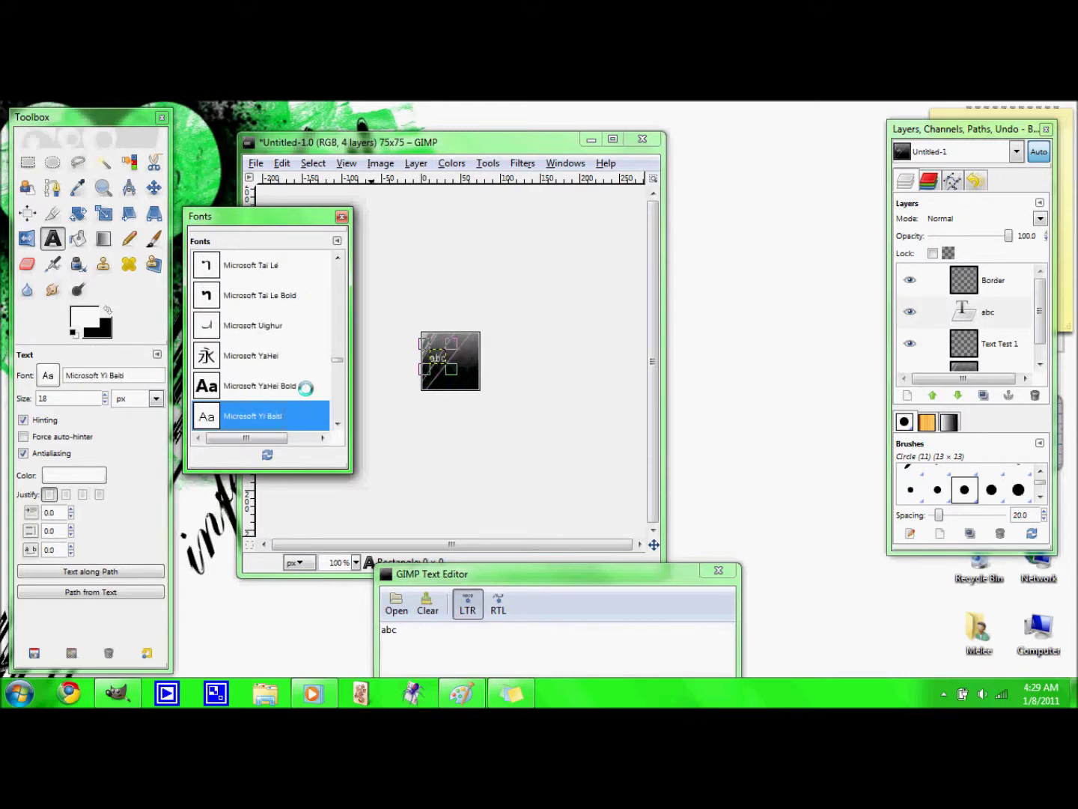
{"action": "left_click", "coordinate": [1070, 222]}
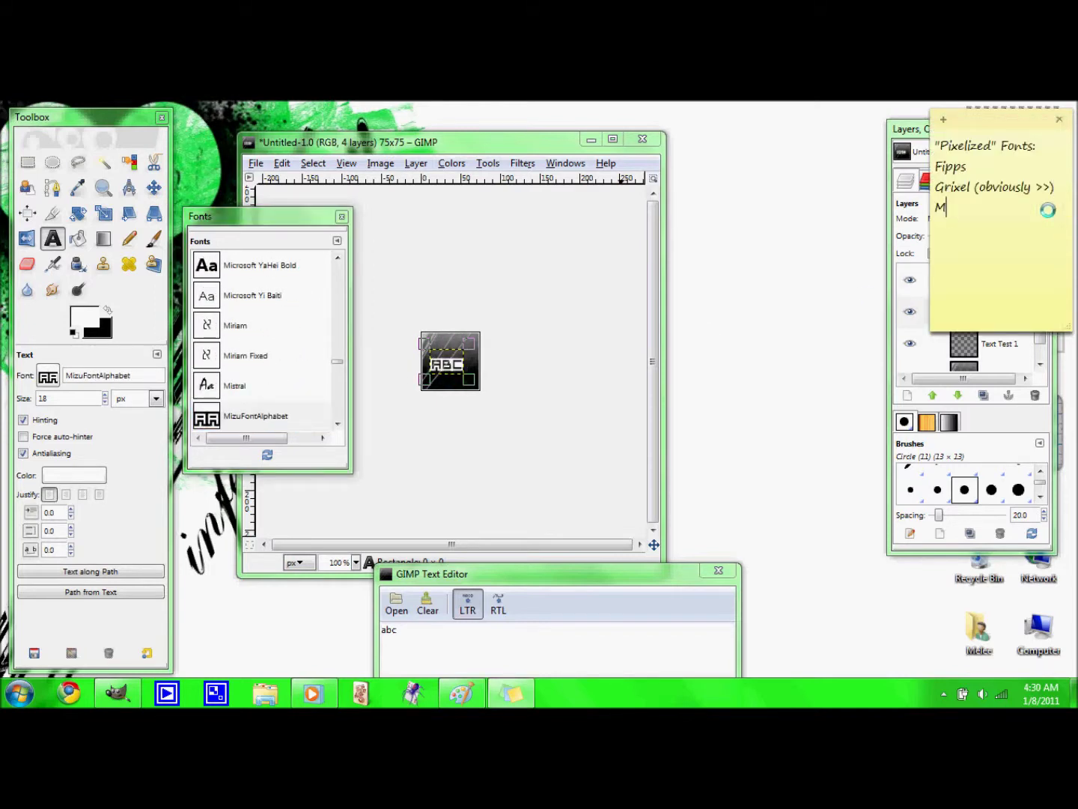
{"action": "left_click", "coordinate": [269, 414]}
{"action": "key", "text": "Down"}
{"action": "key", "text": "Down"}
{"action": "key", "text": "Down"}
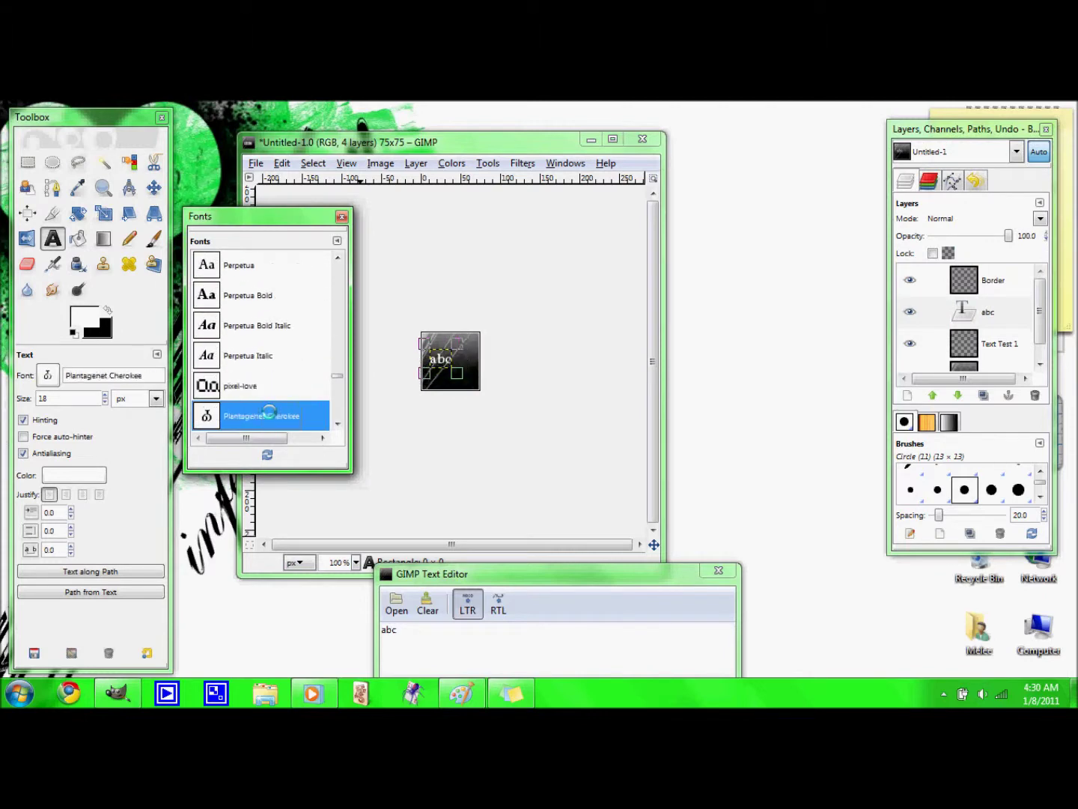
- Note pixel-love on the sticky note, close the Fonts window and set the font to pixel-love
{"action": "key", "text": "Up"}
{"action": "left_click", "coordinate": [1060, 267]}
{"action": "left_click", "coordinate": [269, 413]}
{"action": "key", "text": "Down"}
{"action": "key", "text": "Down"}
{"action": "key", "text": "Down"}
{"action": "key", "text": "Down"}
{"action": "key", "text": "Down"}
{"action": "key", "text": "Down"}
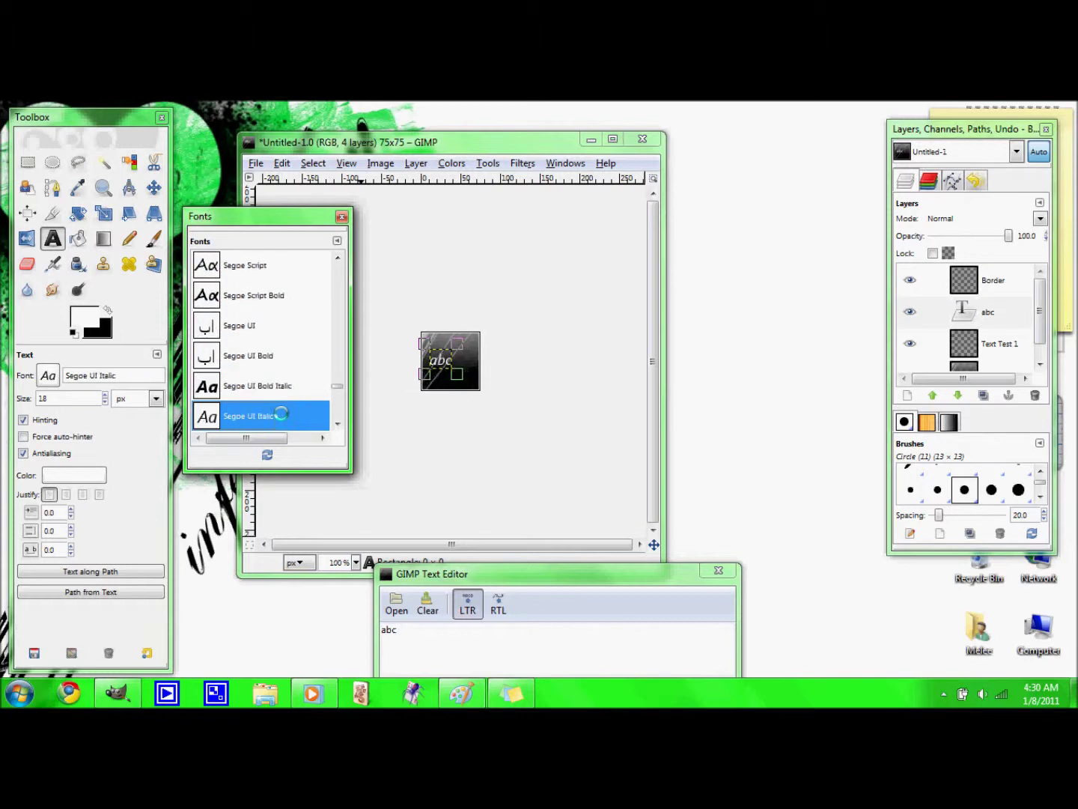
{"action": "key", "text": "Down"}
{"action": "key", "text": "Down"}
{"action": "key", "text": "Down"}
{"action": "key", "text": "Down"}
{"action": "key", "text": "Down"}
{"action": "key", "text": "Down"}
{"action": "key", "text": "Down"}
{"action": "key", "text": "Down"}
{"action": "key", "text": "Down"}
{"action": "key", "text": "Down"}
{"action": "key", "text": "Down"}
{"action": "key", "text": "Down"}
{"action": "key", "text": "Down"}
{"action": "key", "text": "Down"}
{"action": "key", "text": "Down"}
{"action": "key", "text": "Down"}
{"action": "key", "text": "Down"}
{"action": "key", "text": "Down"}
{"action": "key", "text": "Down"}
{"action": "key", "text": "Down"}
{"action": "key", "text": "Down"}
{"action": "key", "text": "Down"}
{"action": "key", "text": "Down"}
{"action": "key", "text": "Down"}
{"action": "key", "text": "Down"}
{"action": "key", "text": "Down"}
{"action": "key", "text": "Down"}
{"action": "left_click", "coordinate": [342, 217]}
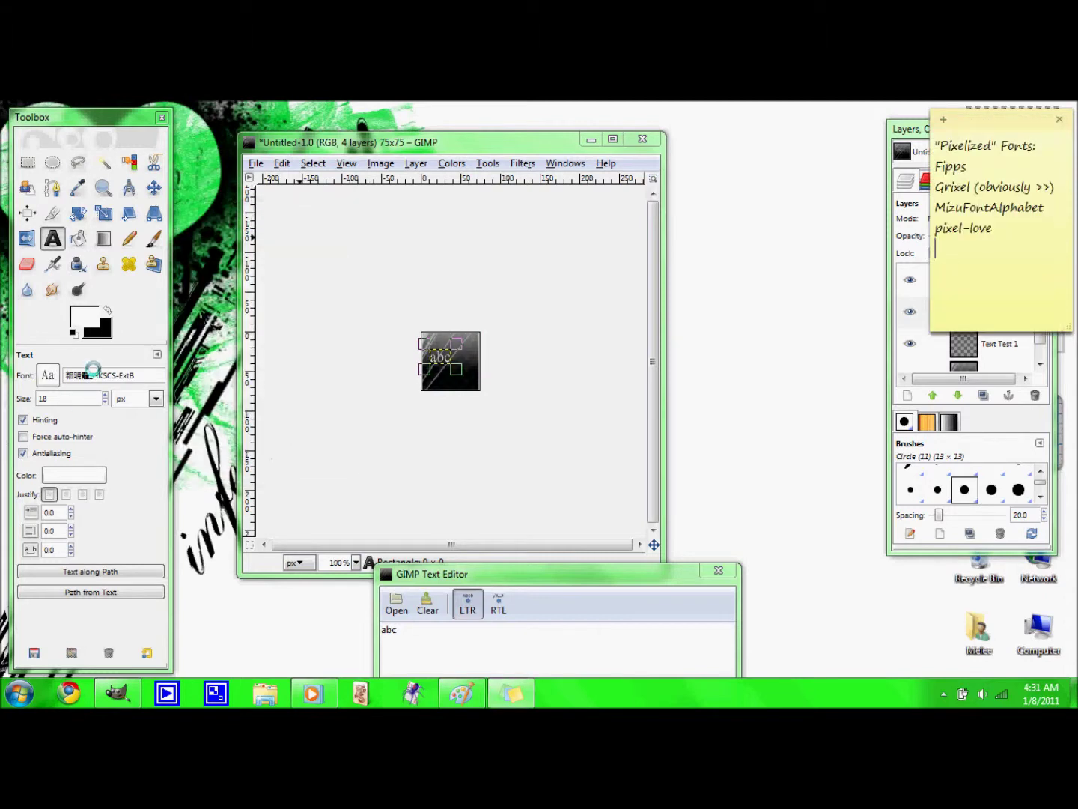
{"action": "triple_click", "coordinate": [91, 374]}
{"action": "type", "text": "pe"}
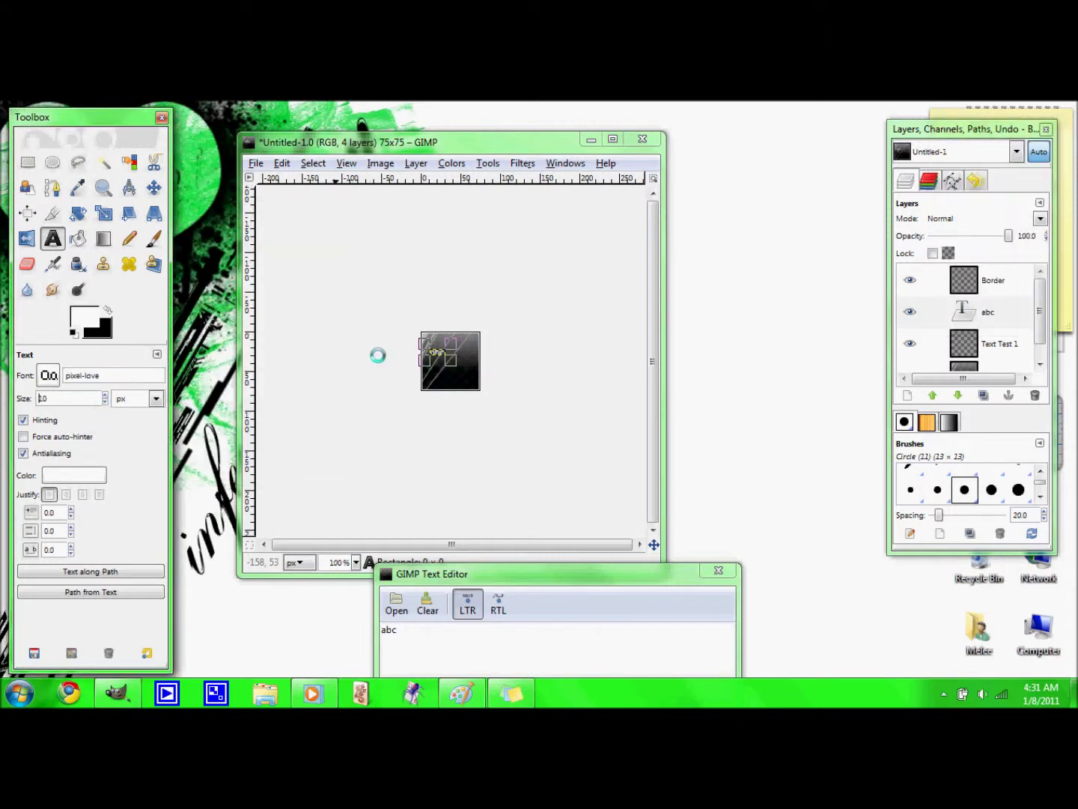
- Create a larger text box on the avatar at size 8, viewed at 200%
{"action": "left_click", "coordinate": [422, 322]}
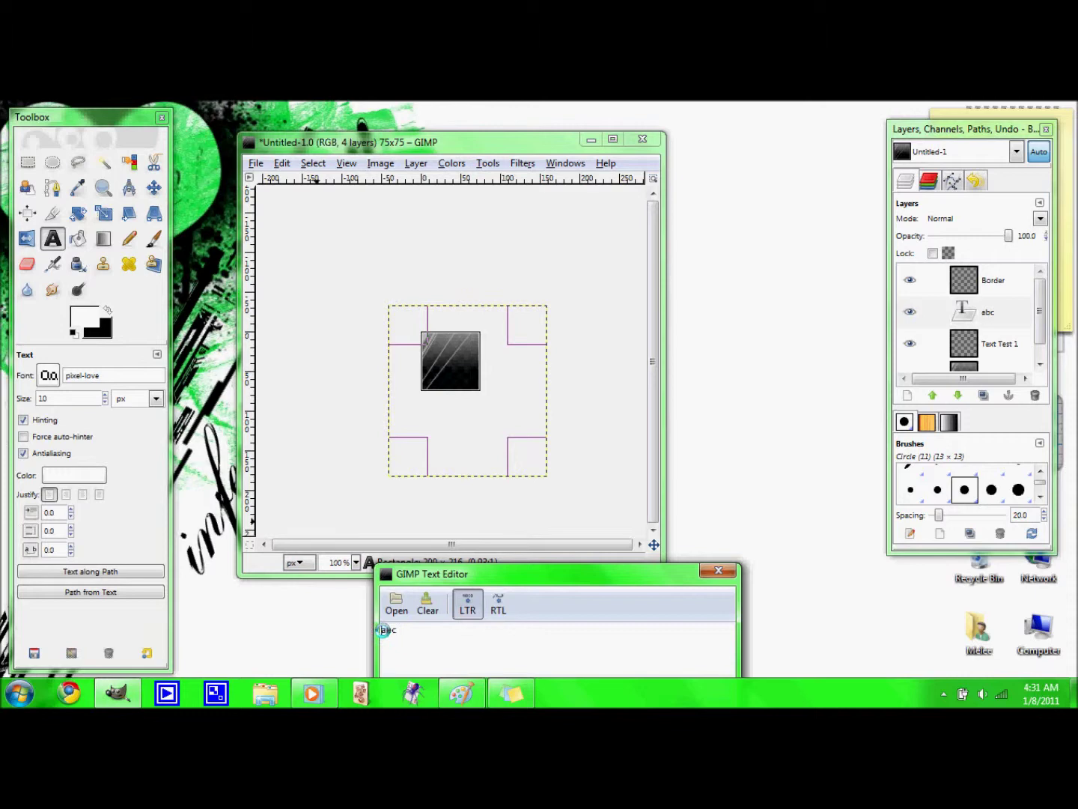
{"action": "left_click_drag", "start_coordinate": [469, 361], "coordinate": [502, 417]}
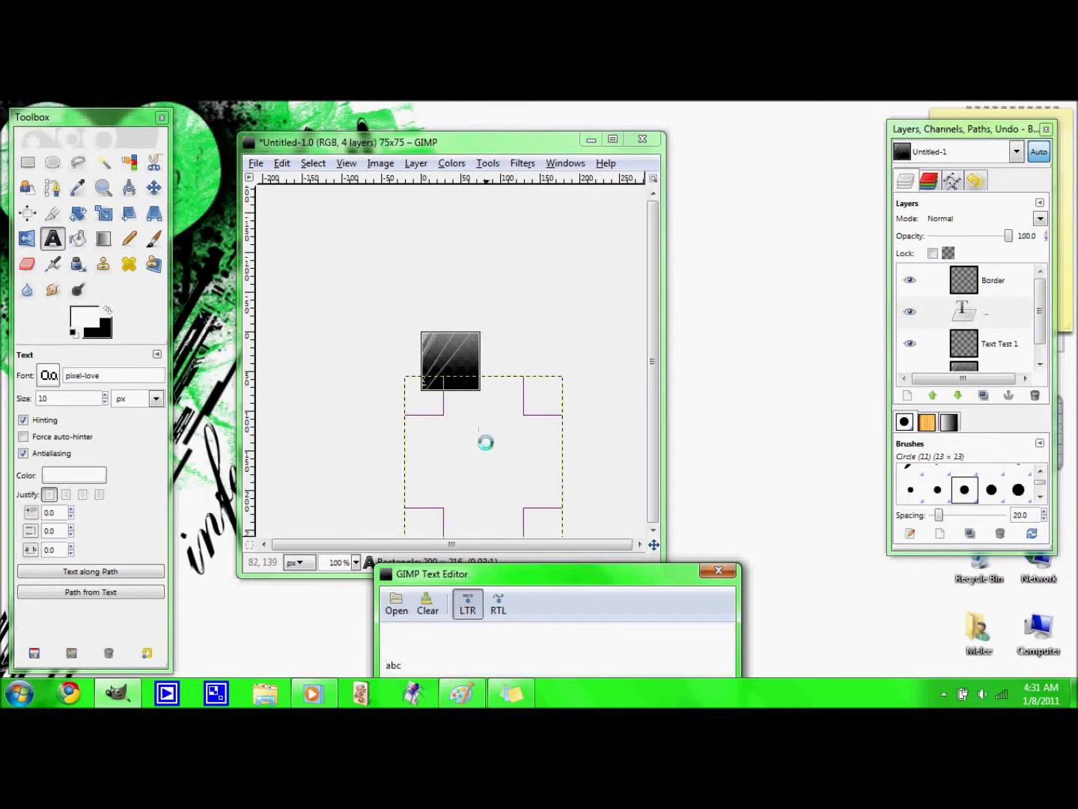
{"action": "double_click", "coordinate": [105, 402]}
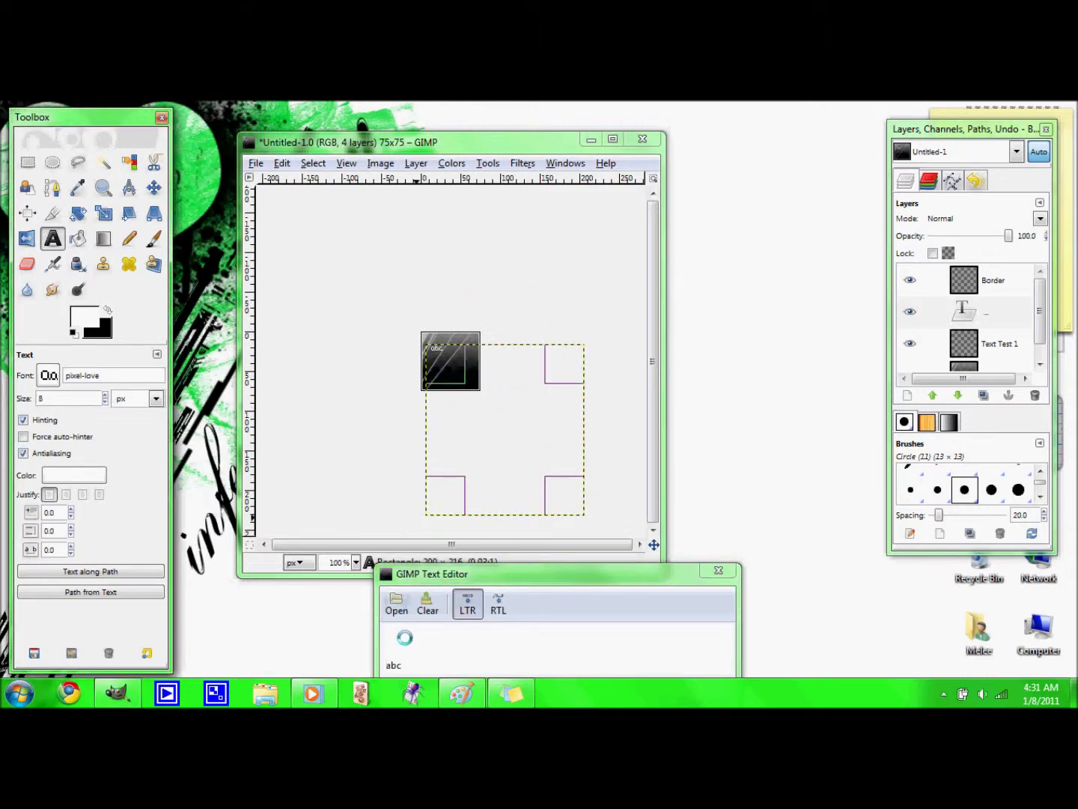
{"action": "key", "text": "Return"}
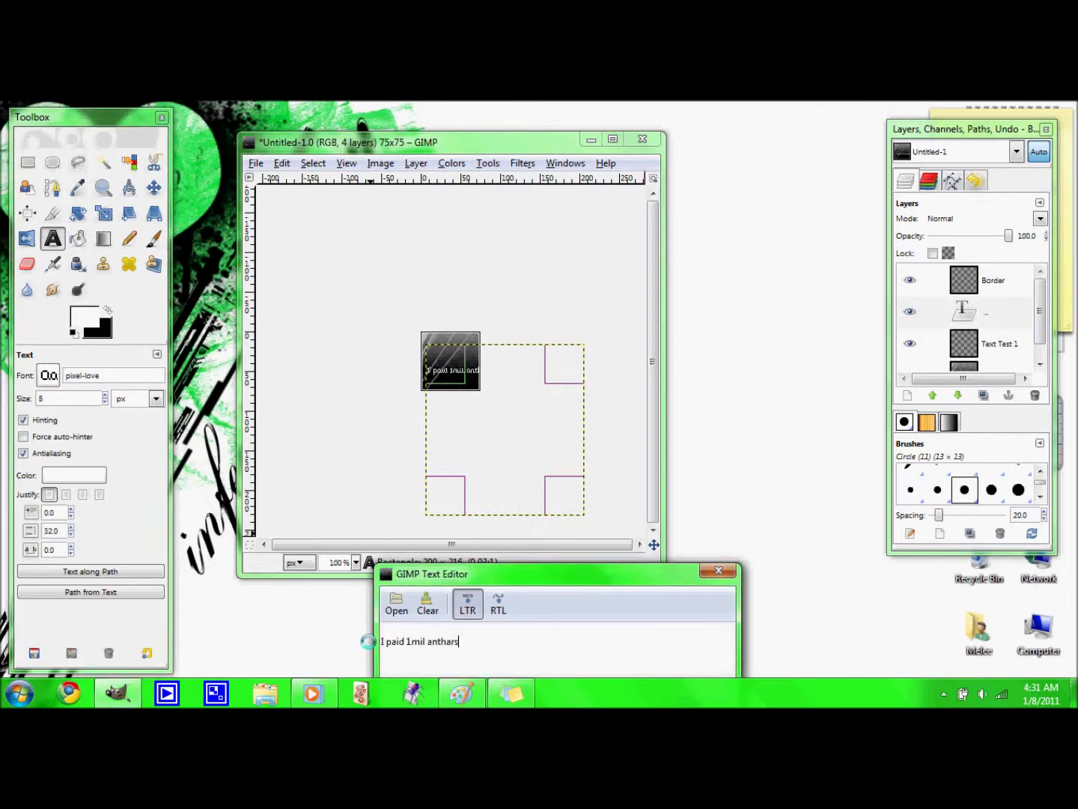
{"action": "left_click", "coordinate": [355, 563]}
{"action": "left_click", "coordinate": [341, 458]}
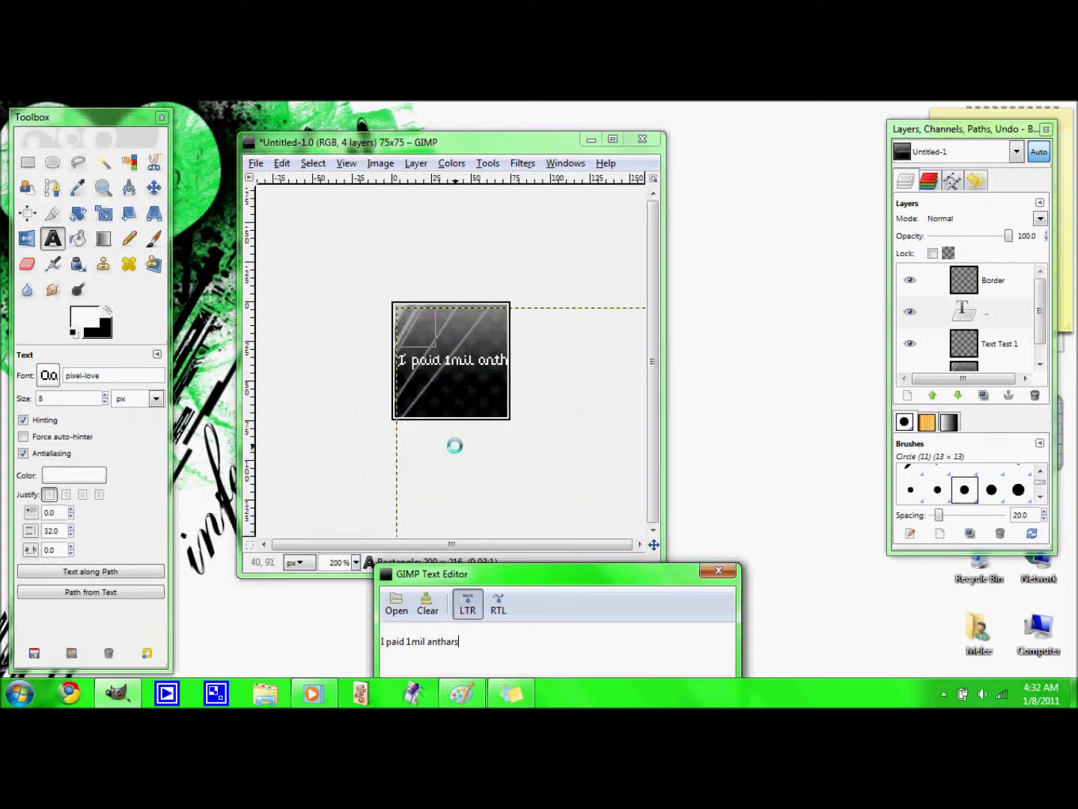
- Type the 'I paid 1mil anthars, and all I got was this lame avatar!' caption with tighter spacing, then nudge it down
{"action": "left_click", "coordinate": [72, 533]}
{"action": "left_click", "coordinate": [383, 631]}
{"action": "key", "text": "Return"}
{"action": "key", "text": "Return"}
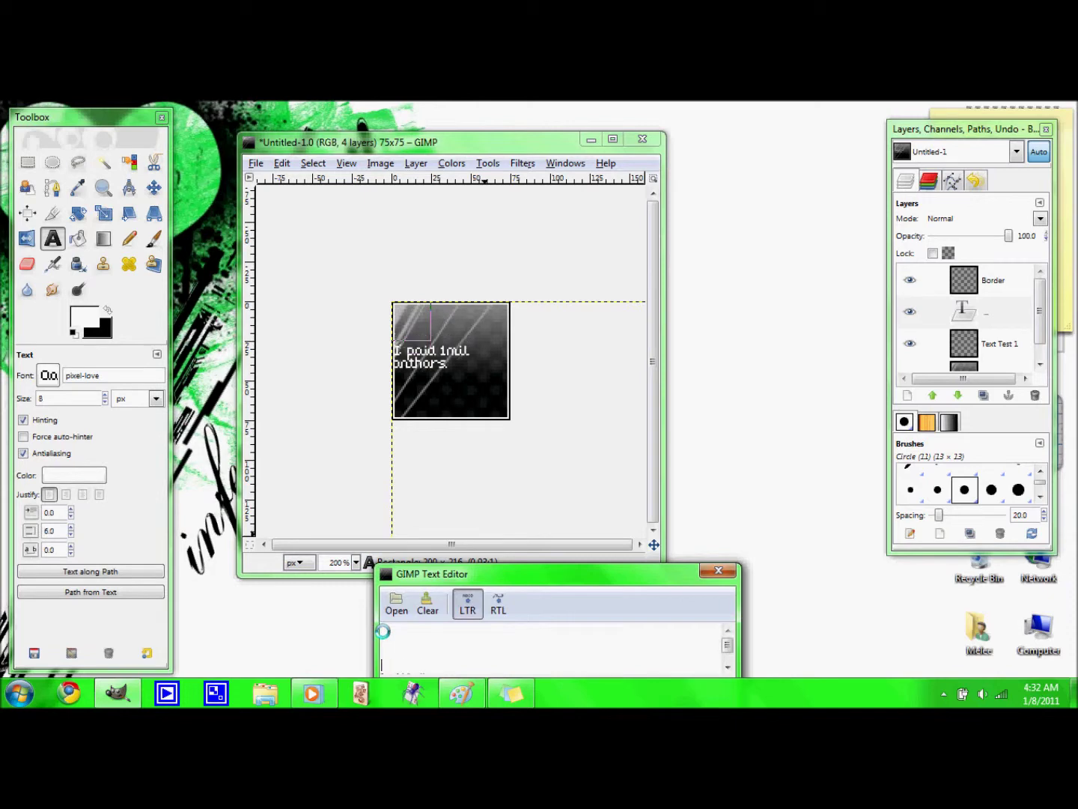
{"action": "left_click", "coordinate": [104, 394]}
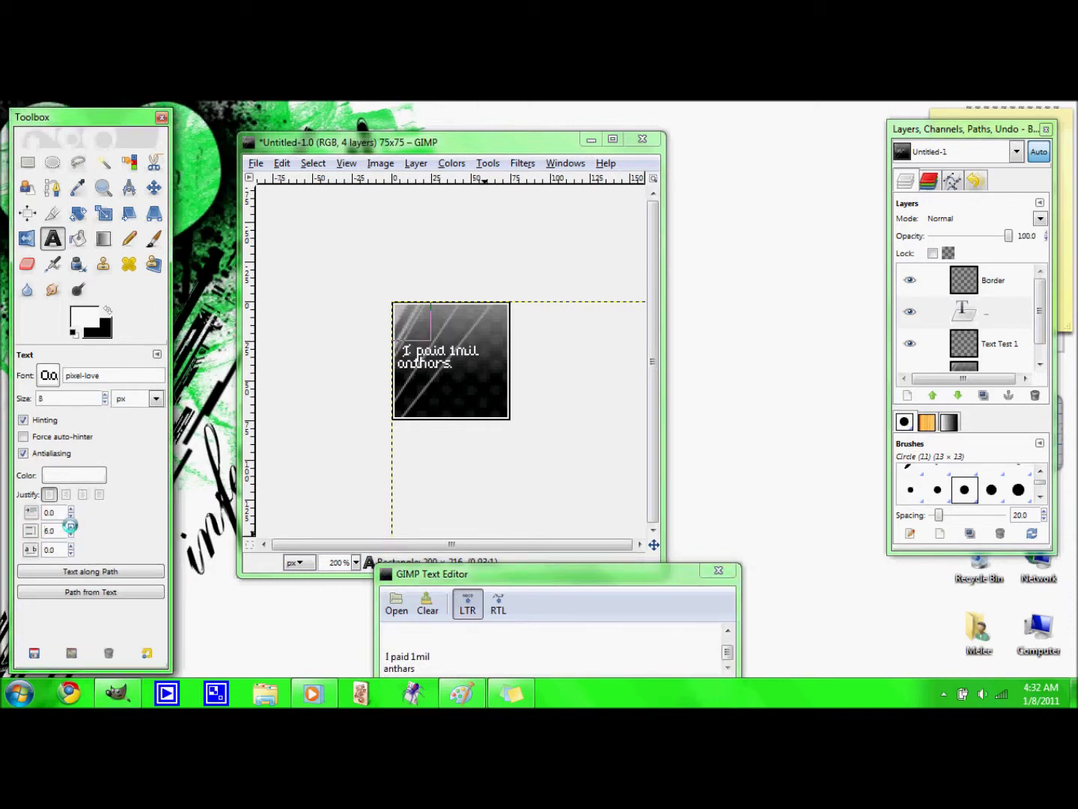
{"action": "left_click", "coordinate": [485, 670]}
{"action": "type", "text": ", and all"}
{"action": "type", "text": "I got was this lame avatar"}
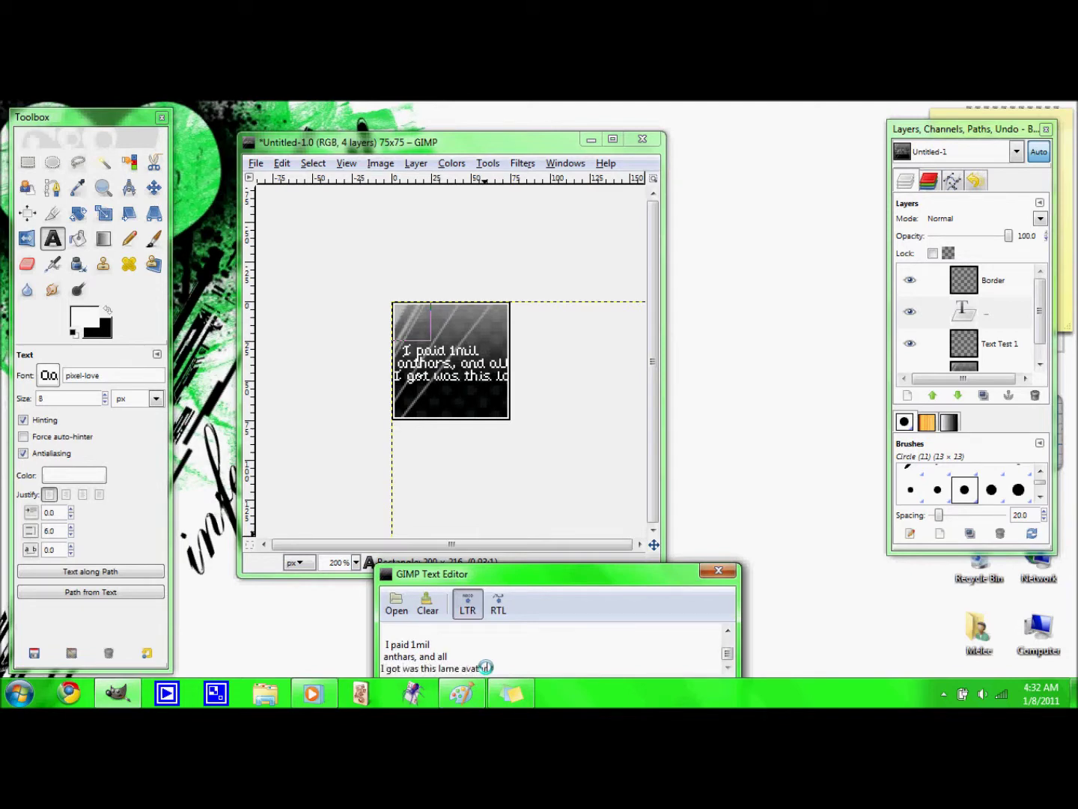
{"action": "key", "text": "Return"}
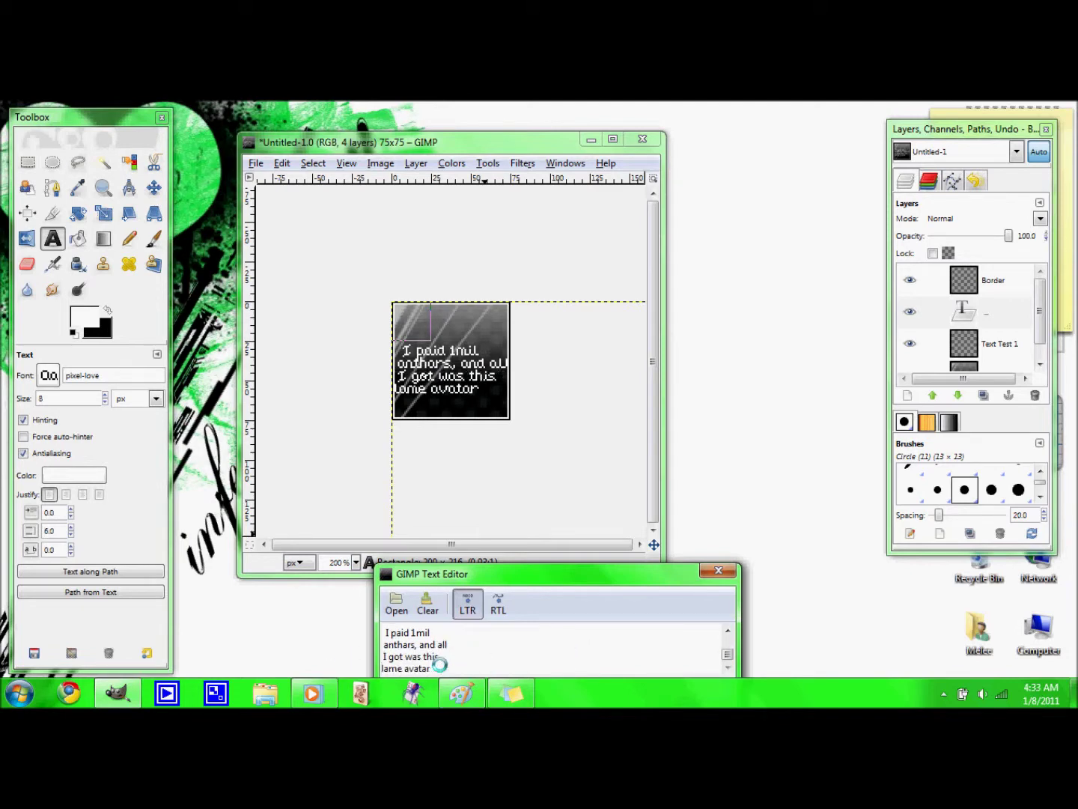
{"action": "left_click_drag", "start_coordinate": [472, 441], "coordinate": [472, 455]}
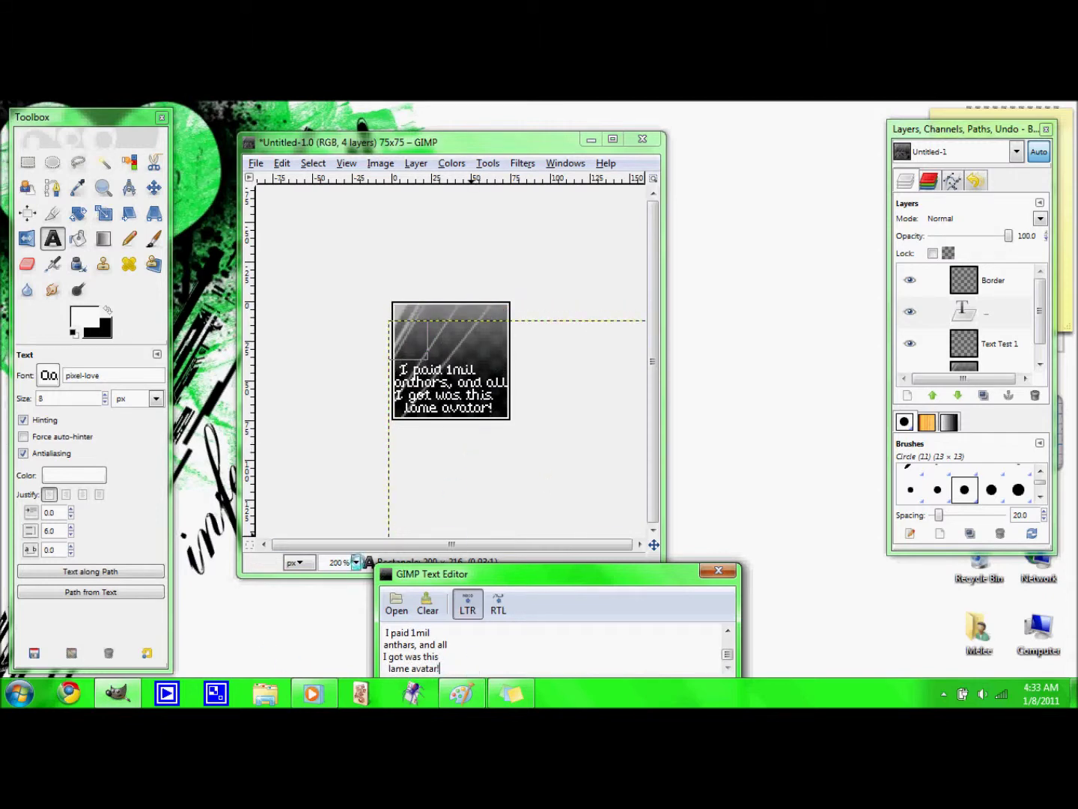
{"action": "key", "text": "1"}
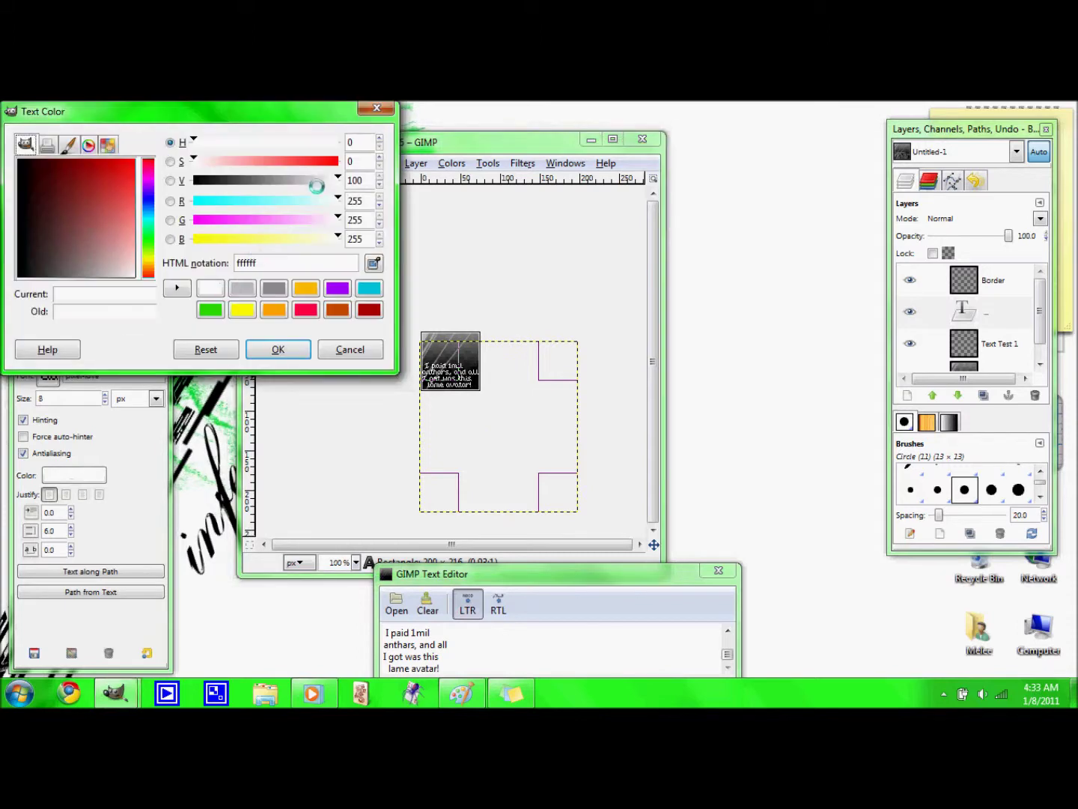
- Copy the caption area, paste it slightly lower at 400% zoom and anchor it
{"action": "key", "text": "Return"}
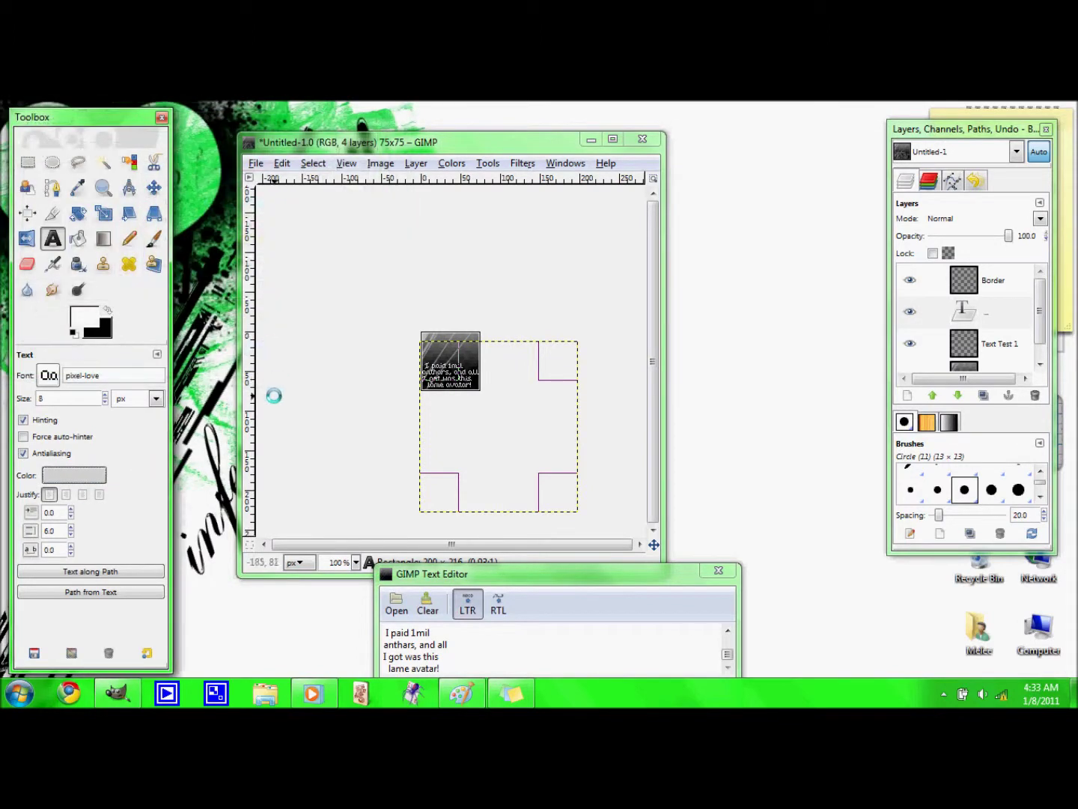
{"action": "left_click", "coordinate": [27, 186]}
{"action": "left_click", "coordinate": [27, 161]}
{"action": "left_click_drag", "start_coordinate": [348, 300], "coordinate": [621, 454]}
{"action": "key", "text": "ctrl+c"}
{"action": "key", "text": "ctrl+v"}
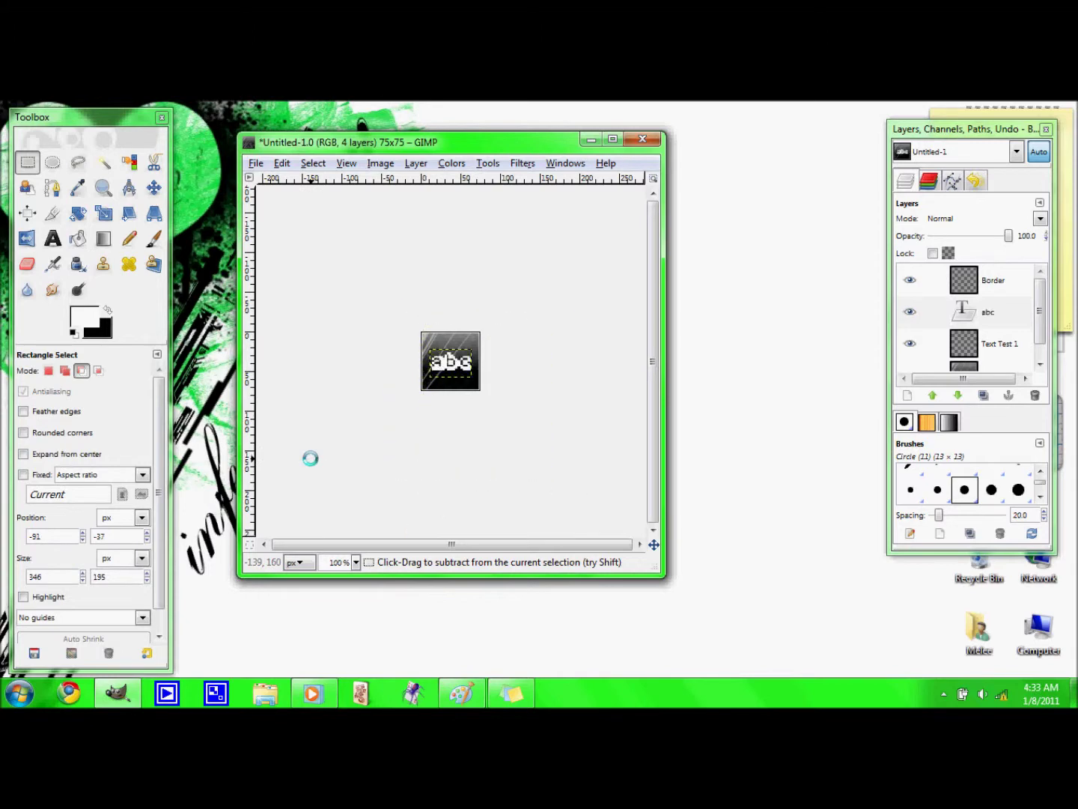
{"action": "left_click", "coordinate": [356, 562]}
{"action": "left_click", "coordinate": [345, 434]}
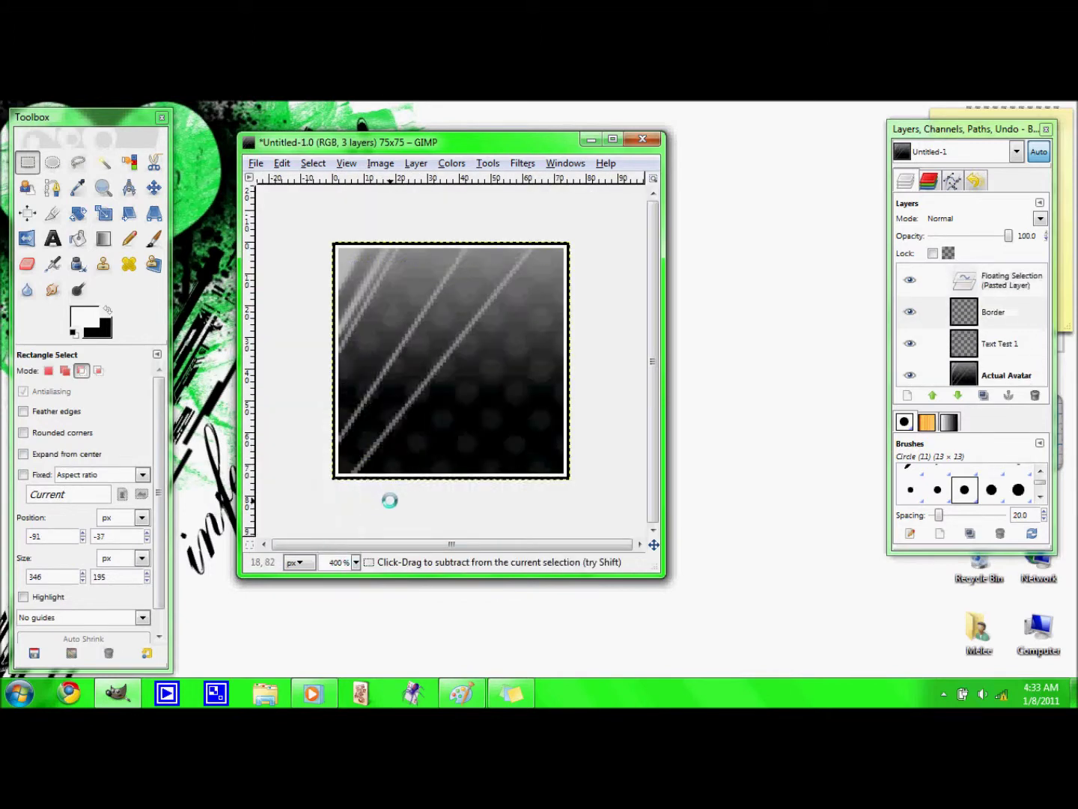
{"action": "left_click_drag", "start_coordinate": [429, 365], "coordinate": [428, 381]}
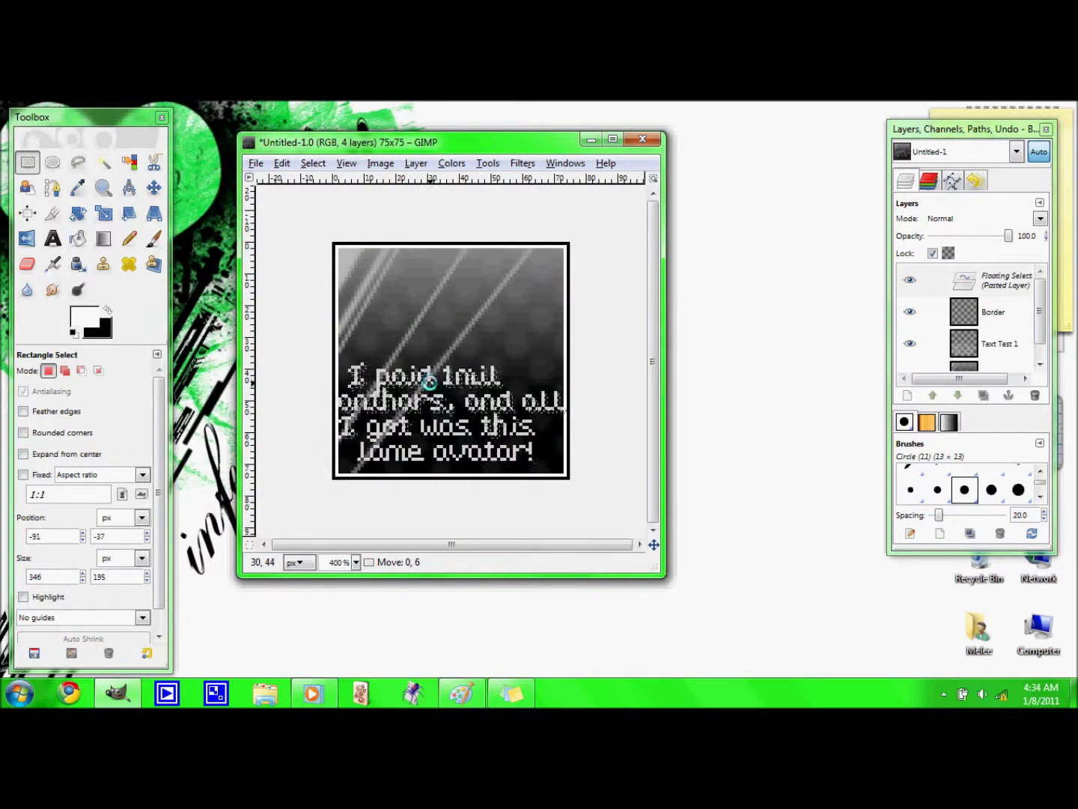
{"action": "key", "text": "ctrl+h"}
- Try the caption at the top on a Text Test 2 layer, then delete that layer
{"action": "left_click", "coordinate": [908, 394]}
{"action": "type", "text": "Text Te"}
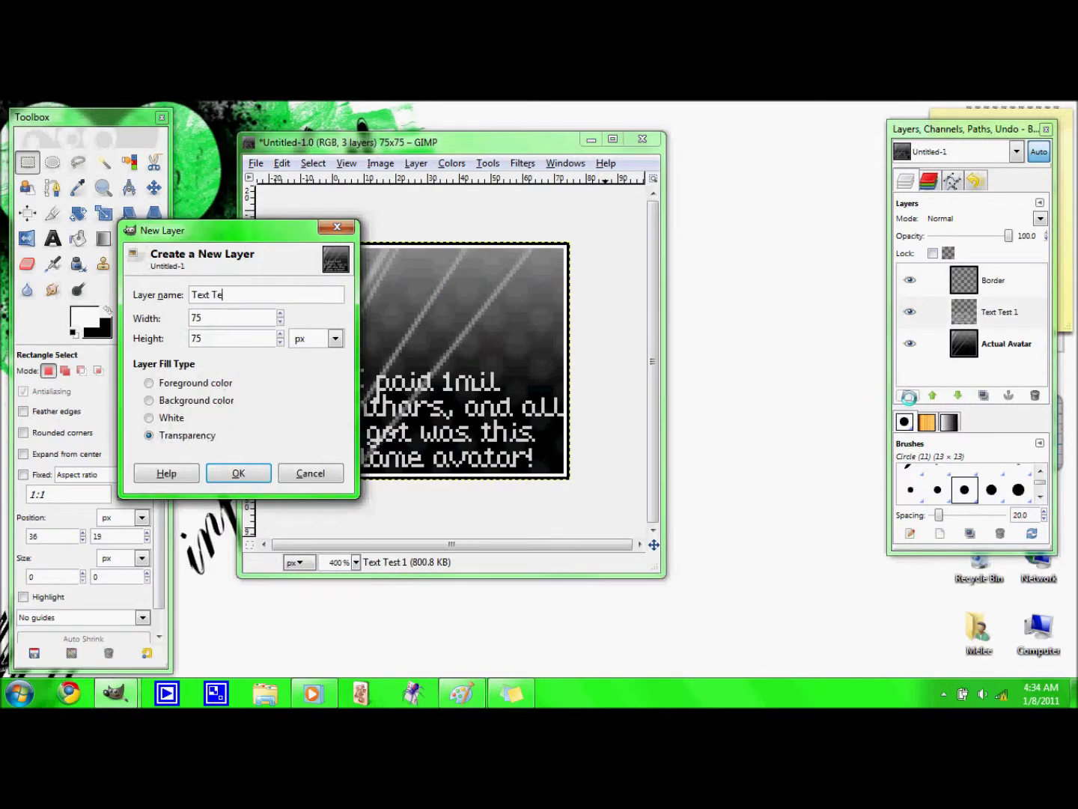
{"action": "type", "text": "st 2"}
{"action": "key", "text": "Return"}
{"action": "key", "text": "ctrl+v"}
{"action": "left_click_drag", "start_coordinate": [445, 387], "coordinate": [445, 269]}
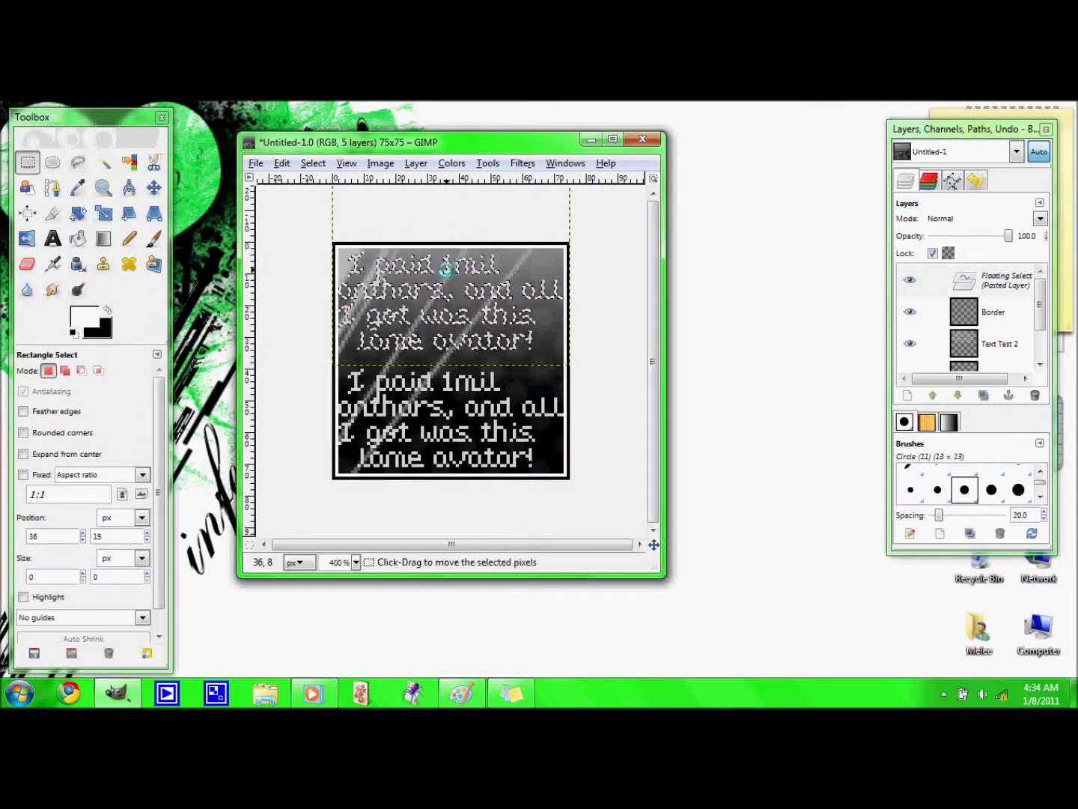
{"action": "key", "text": "ctrl+h"}
{"action": "key", "text": "1"}
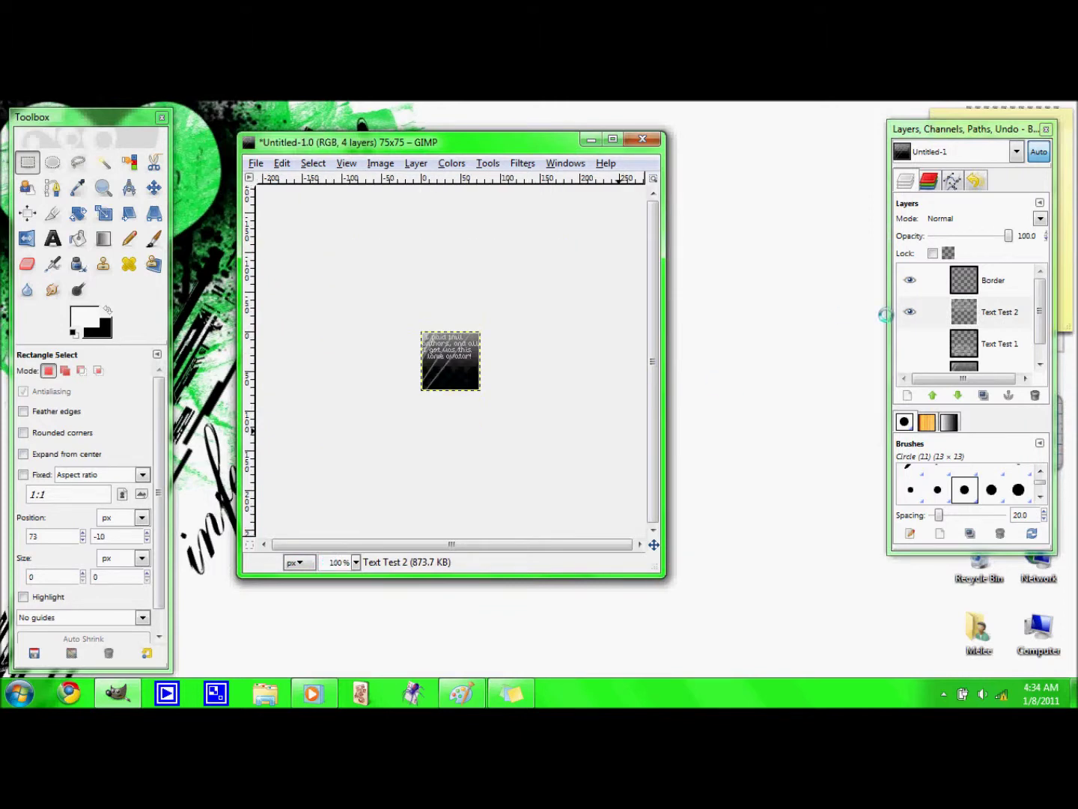
{"action": "left_click", "coordinate": [909, 343]}
{"action": "left_click", "coordinate": [1035, 396]}
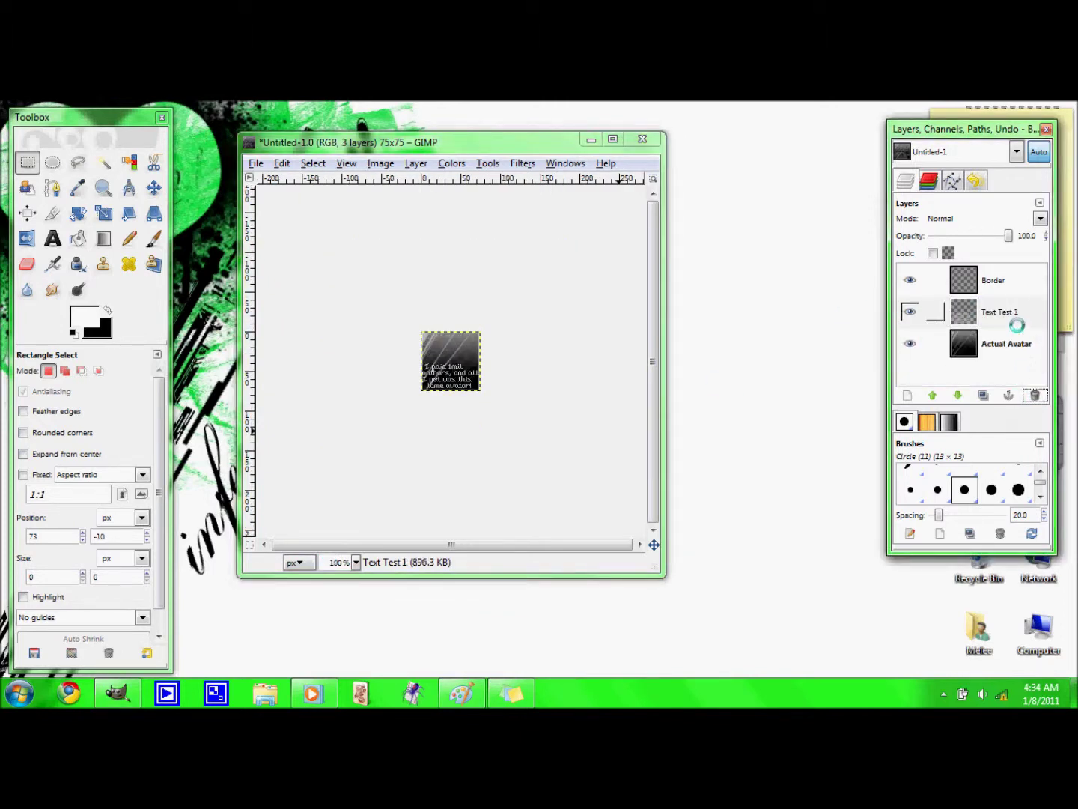
- Re-paste the caption about 64 px higher on Text Test 1 and anchor it
{"action": "left_click", "coordinate": [356, 561]}
{"action": "left_click", "coordinate": [345, 434]}
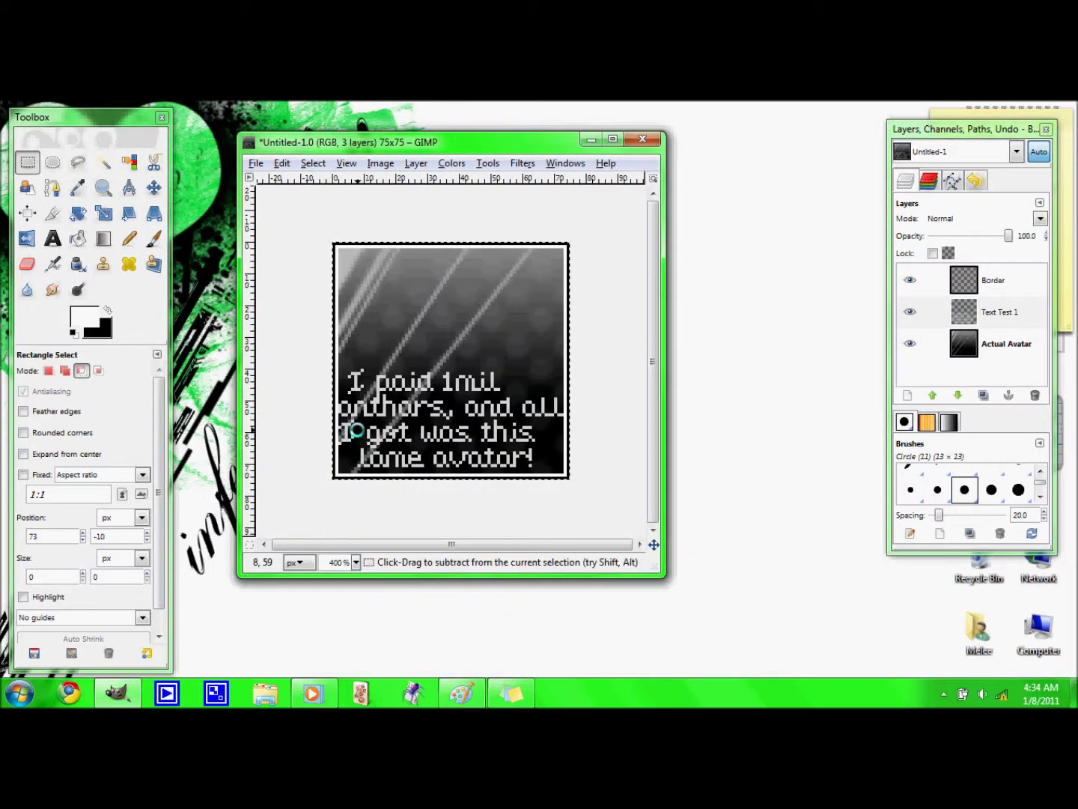
{"action": "key", "text": "ctrl+c"}
{"action": "key", "text": "ctrl+v"}
{"action": "left_click_drag", "start_coordinate": [377, 409], "coordinate": [377, 360]}
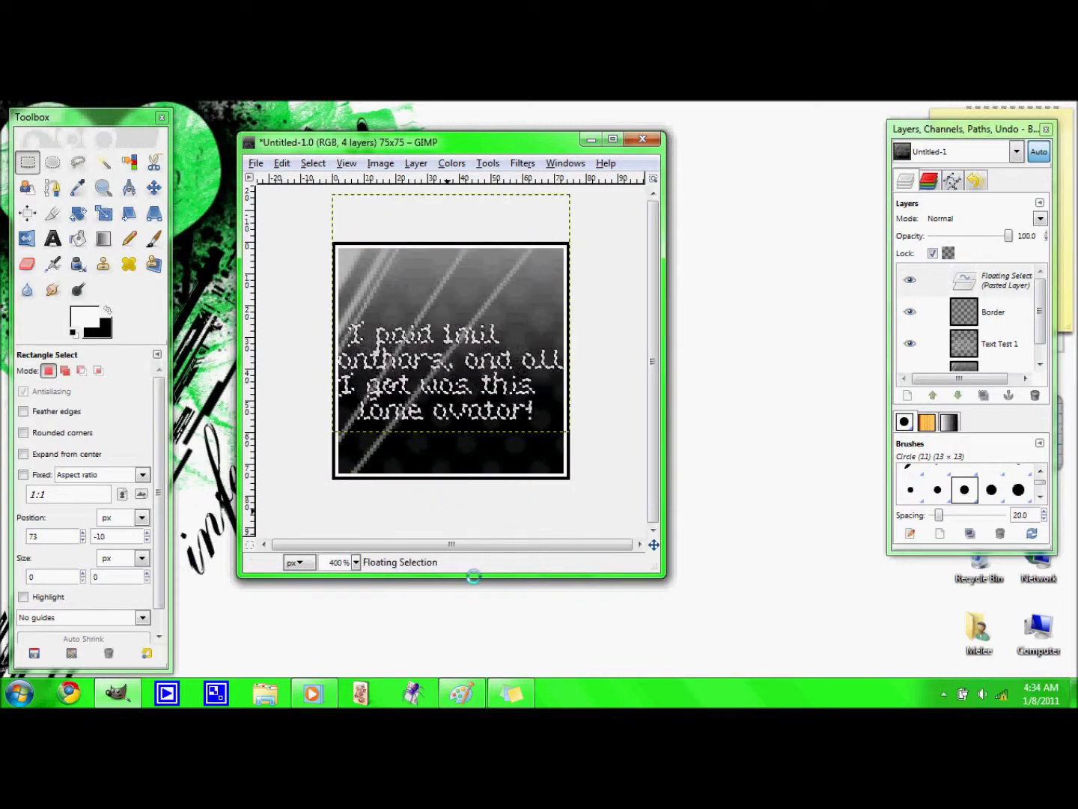
{"action": "left_click", "coordinate": [355, 561]}
{"action": "left_click", "coordinate": [346, 480]}
{"action": "left_click", "coordinate": [381, 483]}
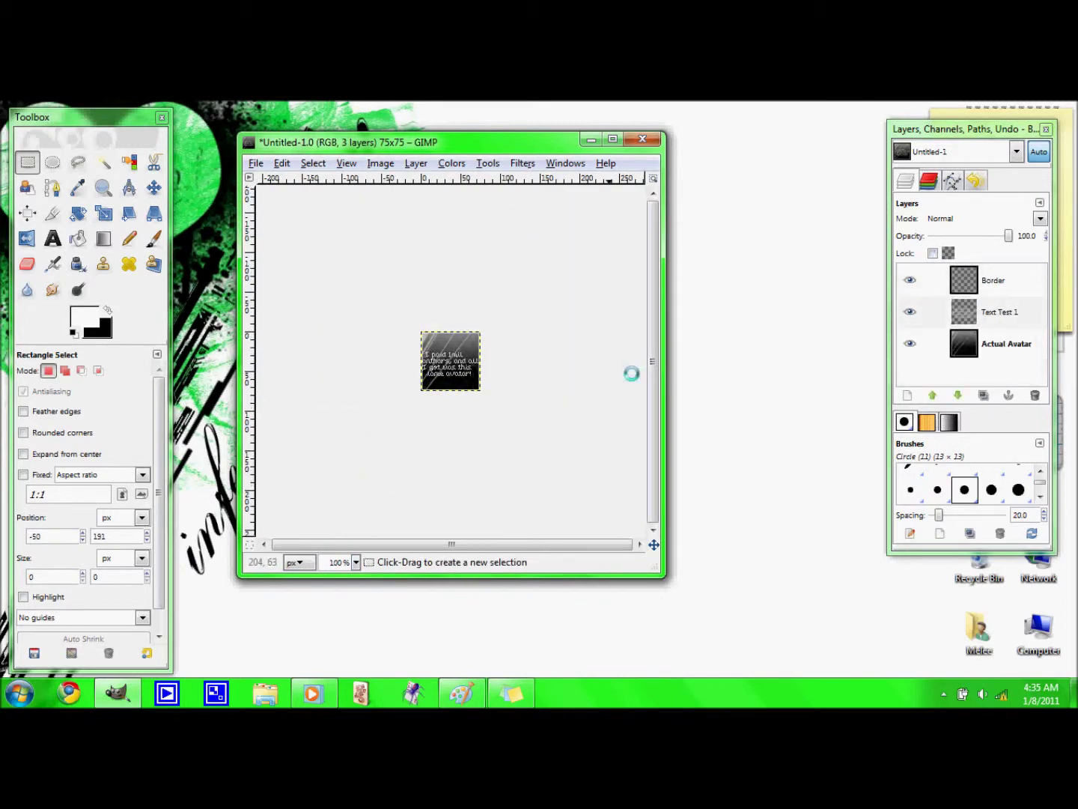
- Create the Text Test 2 layer and start a trial text box reading 'i p'
{"action": "key", "text": "shift+ctrl+n"}
{"action": "left_click", "coordinate": [255, 488]}
{"action": "left_click", "coordinate": [52, 239]}
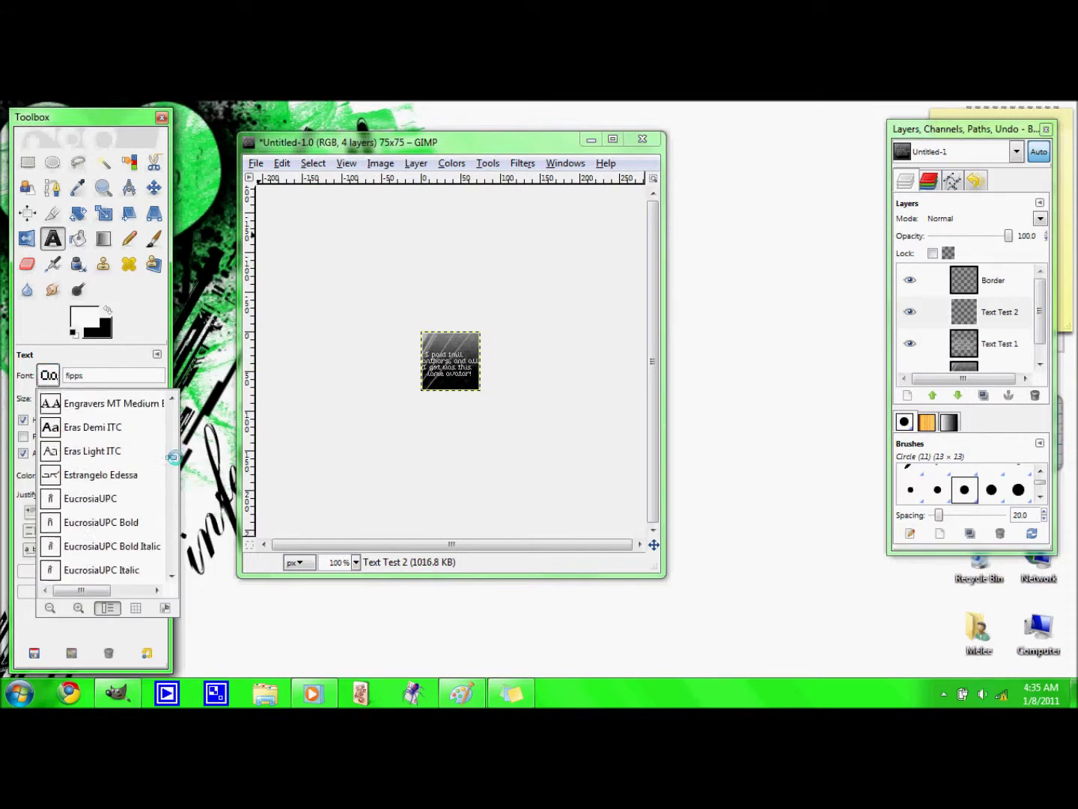
{"action": "left_click", "coordinate": [422, 340]}
{"action": "type", "text": "i p"}
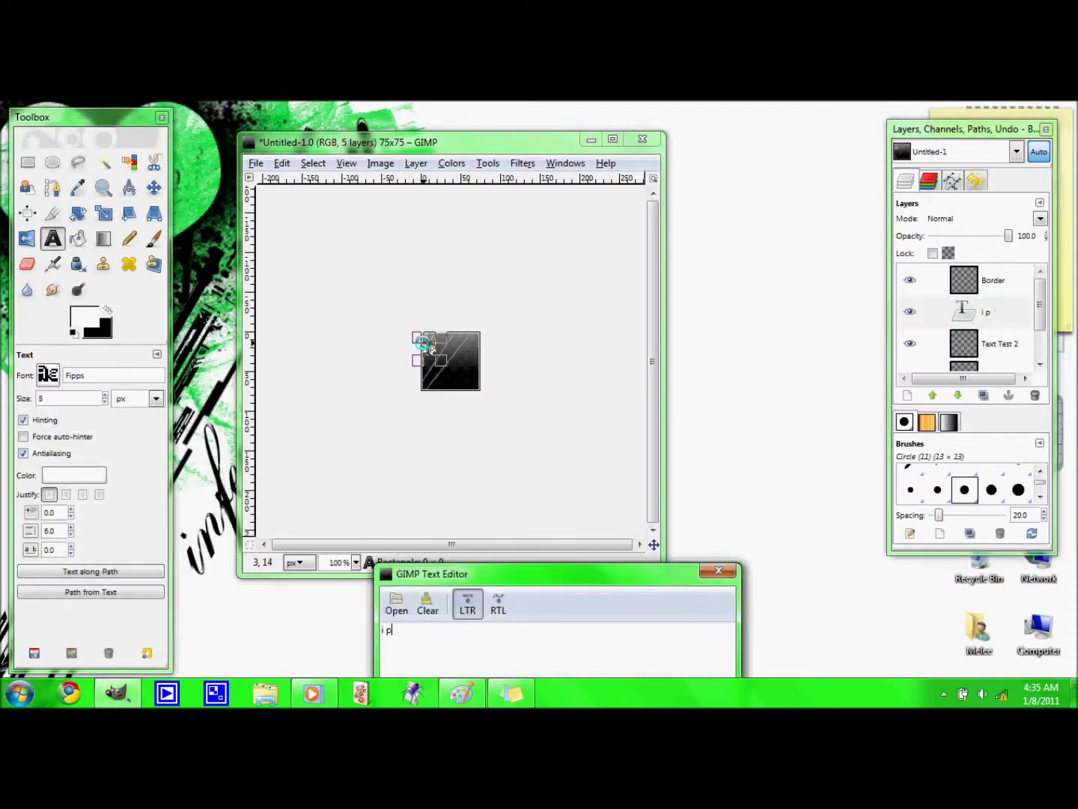
- Reduce the trial text size and switch its font to MizuFontAlphabet
{"action": "left_click", "coordinate": [104, 402]}
{"action": "left_click", "coordinate": [104, 400]}
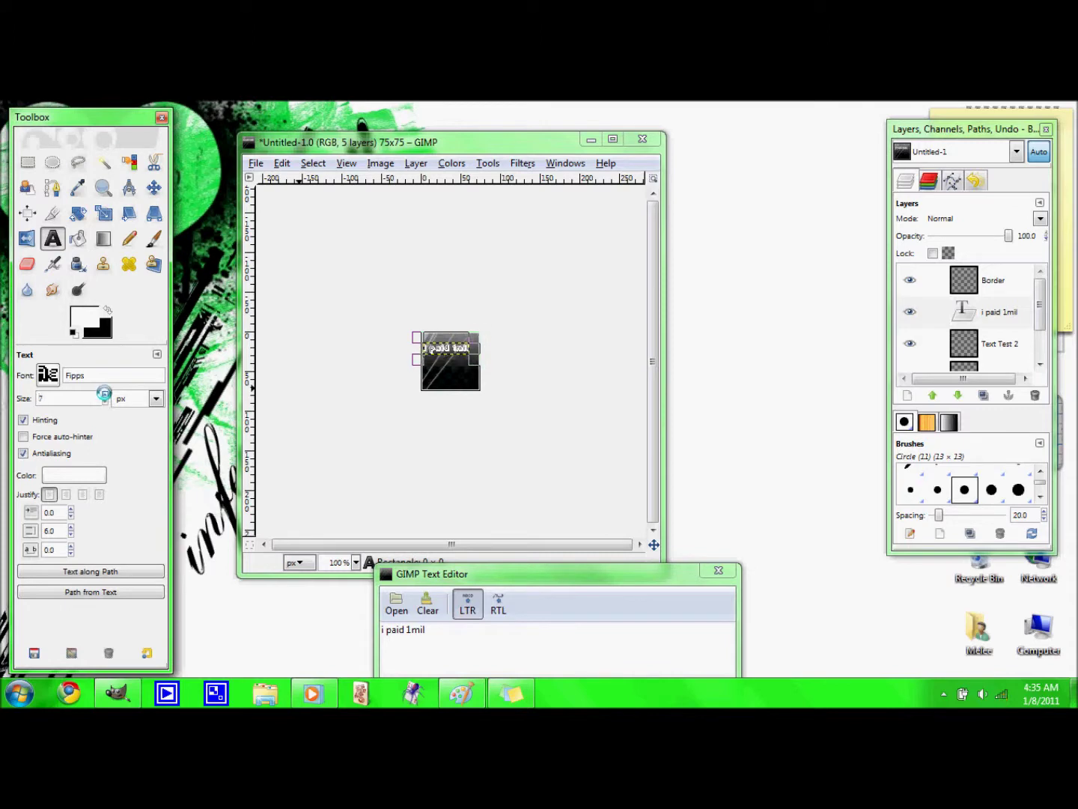
{"action": "type", "text": "miz"}
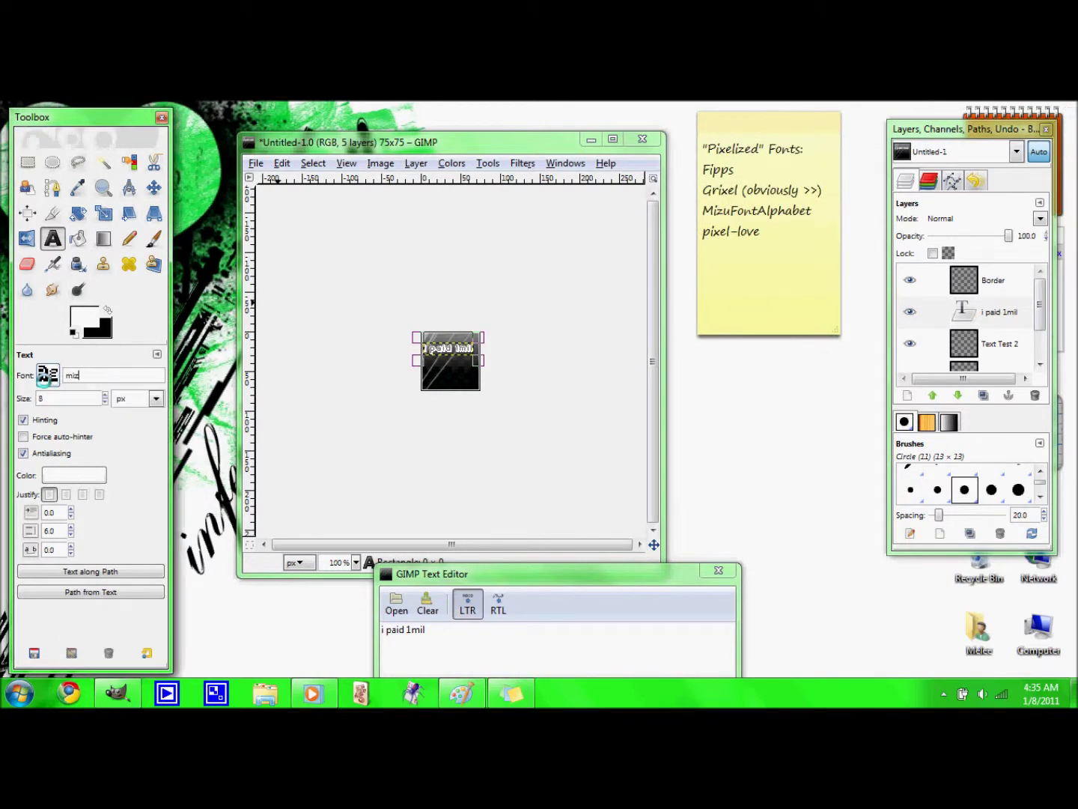
{"action": "key", "text": "BackSpace"}
{"action": "key", "text": "BackSpace"}
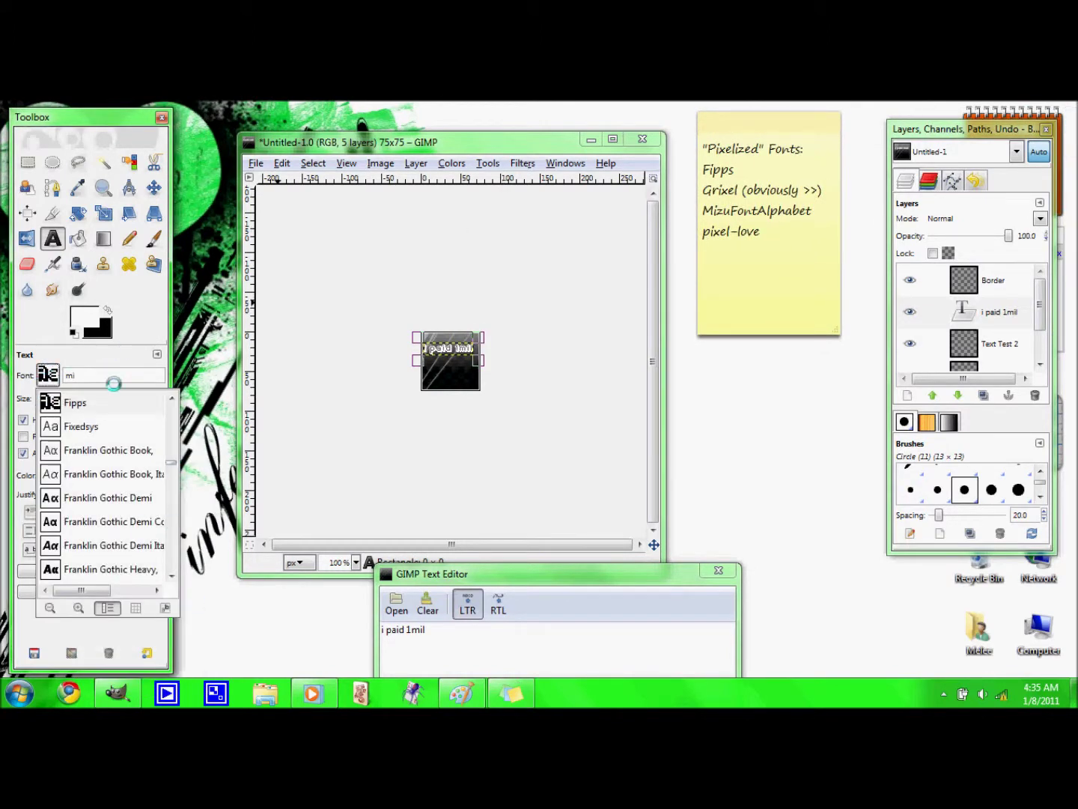
{"action": "type", "text": "i"}
{"action": "scroll", "coordinate": [112, 569], "scroll_direction": "down", "scroll_amount": 2}
{"action": "left_click", "coordinate": [109, 636]}
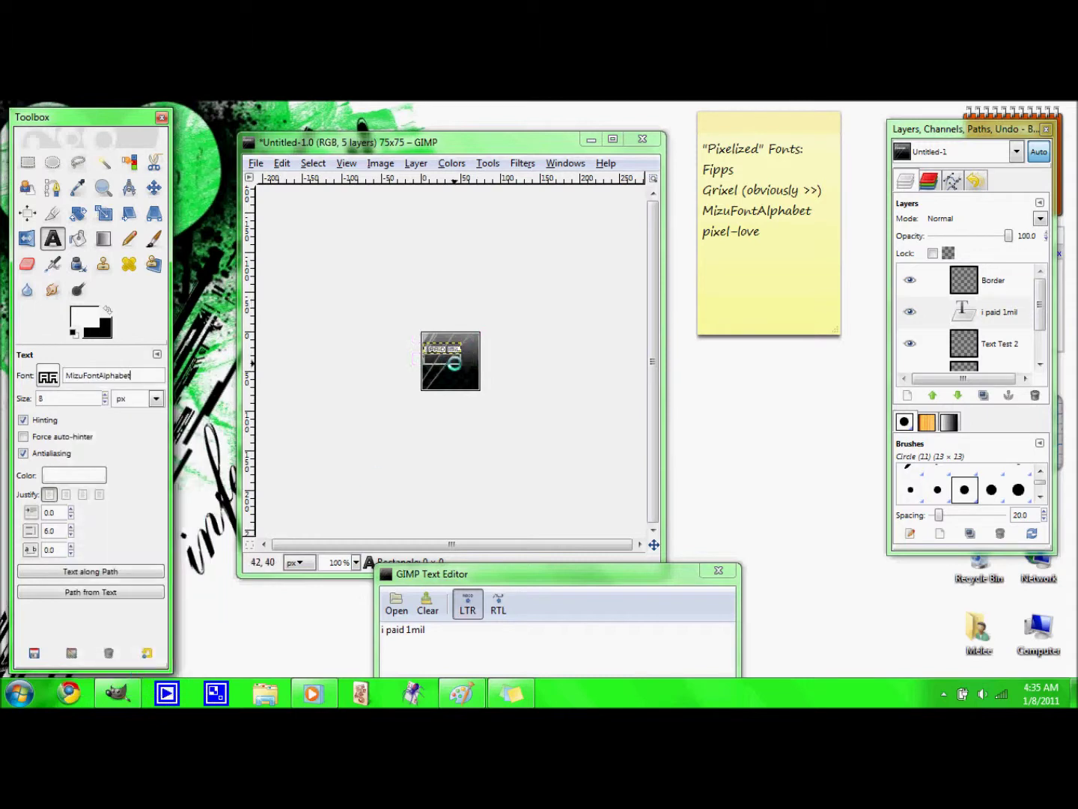
- Type throwaway test text, then undo the trials back to an empty Text Test 2 layer
{"action": "type", "text": "fas;d'fkjas;dlfkjask;dflja;sdkl"}
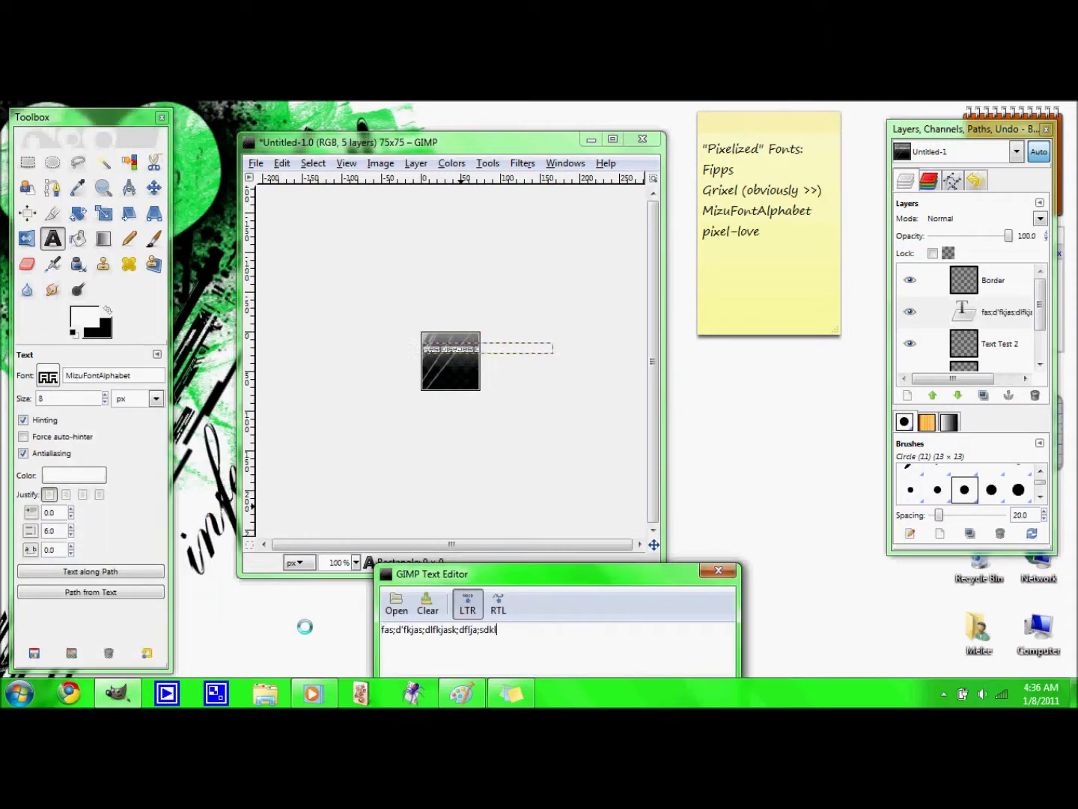
{"action": "key", "text": "BackSpace"}
{"action": "key", "text": "BackSpace"}
{"action": "key", "text": "BackSpace"}
{"action": "key", "text": "BackSpace"}
{"action": "key", "text": "BackSpace"}
{"action": "key", "text": "BackSpace"}
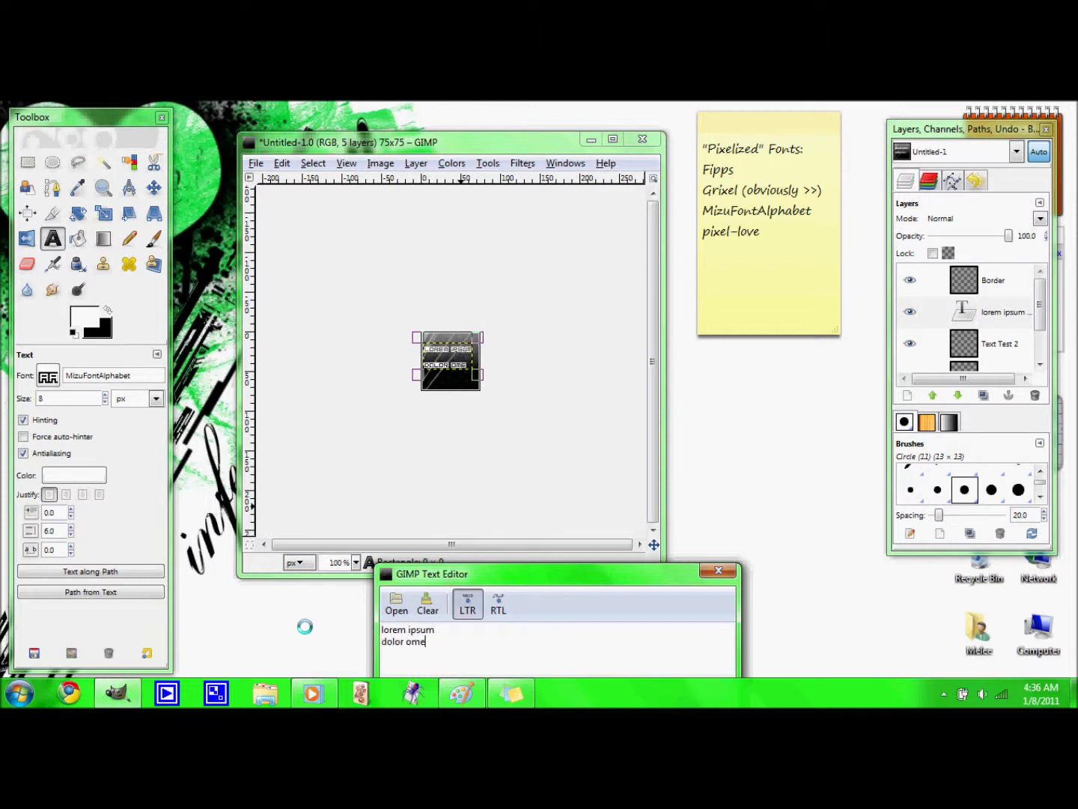
{"action": "key", "text": "ctrl+a"}
{"action": "type", "text": "nonononno"}
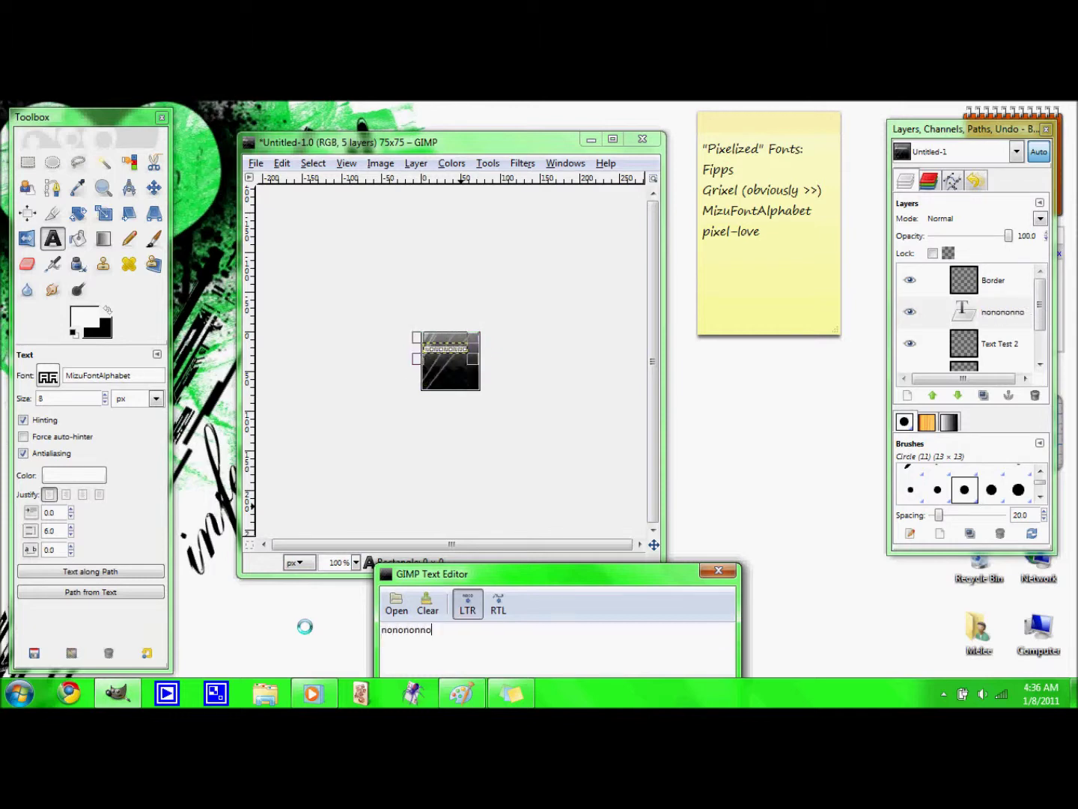
{"action": "key", "text": "ctrl+z"}
{"action": "key", "text": "ctrl+z"}
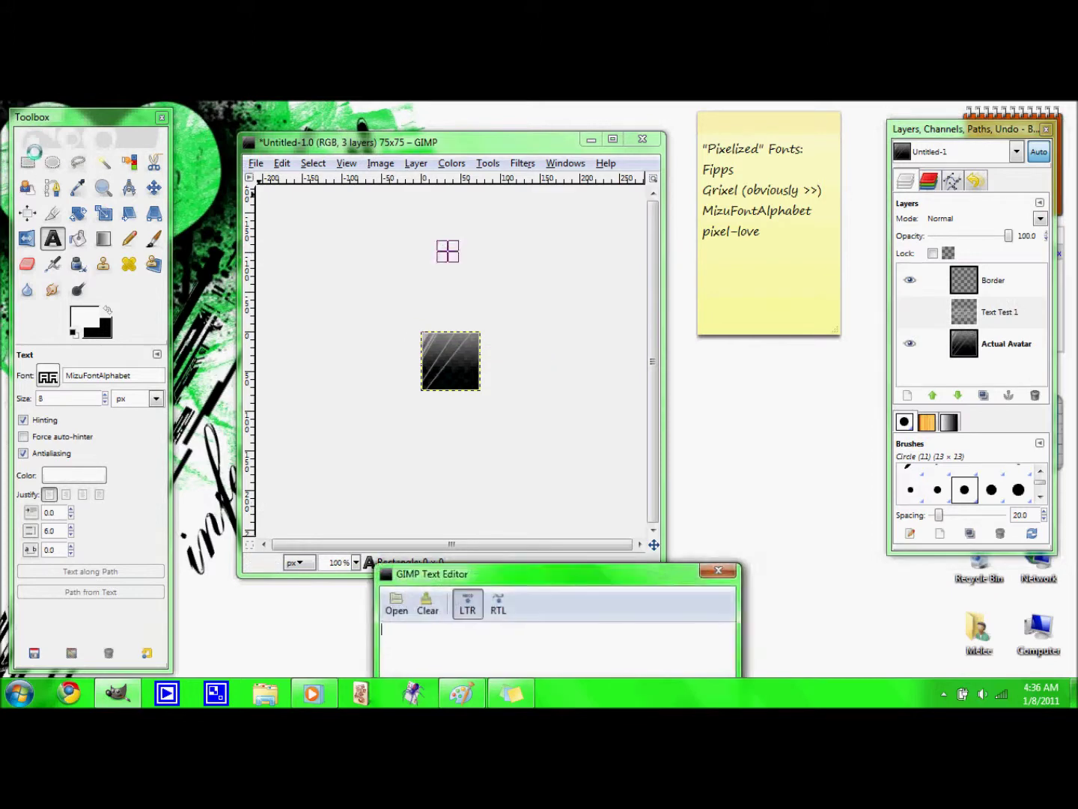
{"action": "key", "text": "r"}
{"action": "key", "text": "ctrl+y"}
{"action": "key", "text": "t"}
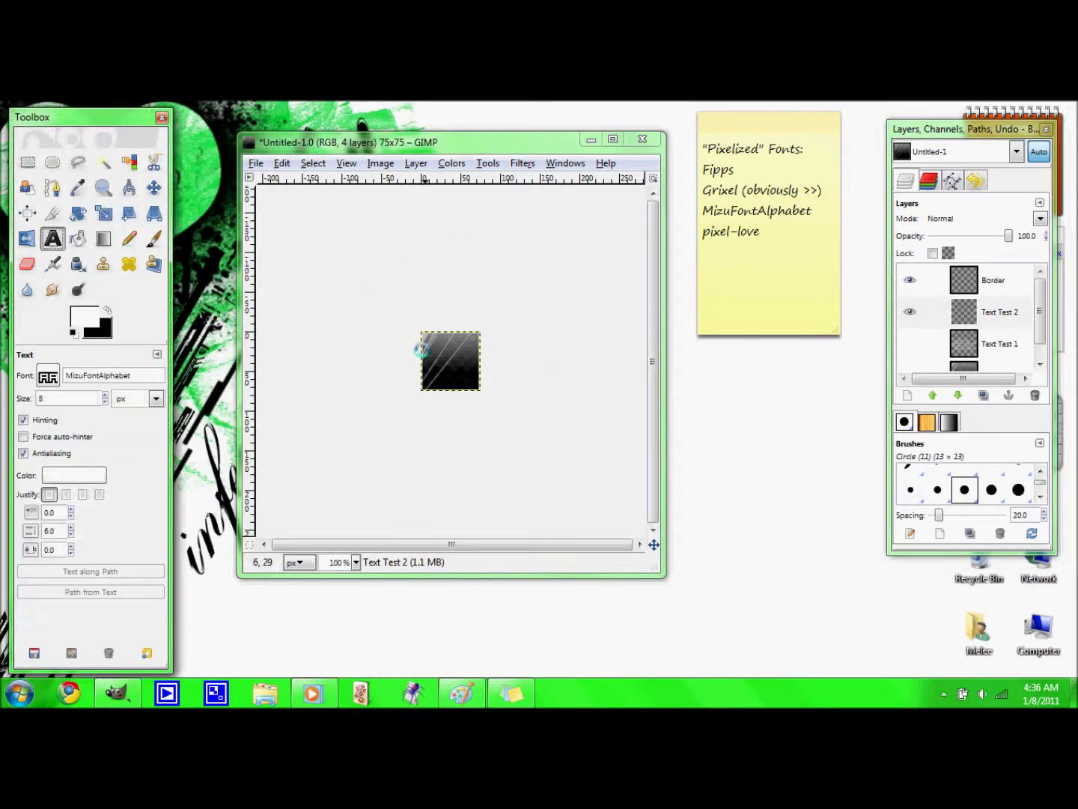
- Type the caption in Grixel Acme 5 CompCapsOX with -5 line spacing, centred, viewed at 400%
{"action": "type", "text": "grixel"}
{"action": "left_click", "coordinate": [143, 387]}
{"action": "left_click", "coordinate": [421, 339]}
{"action": "type", "text": "i paid one mil"}
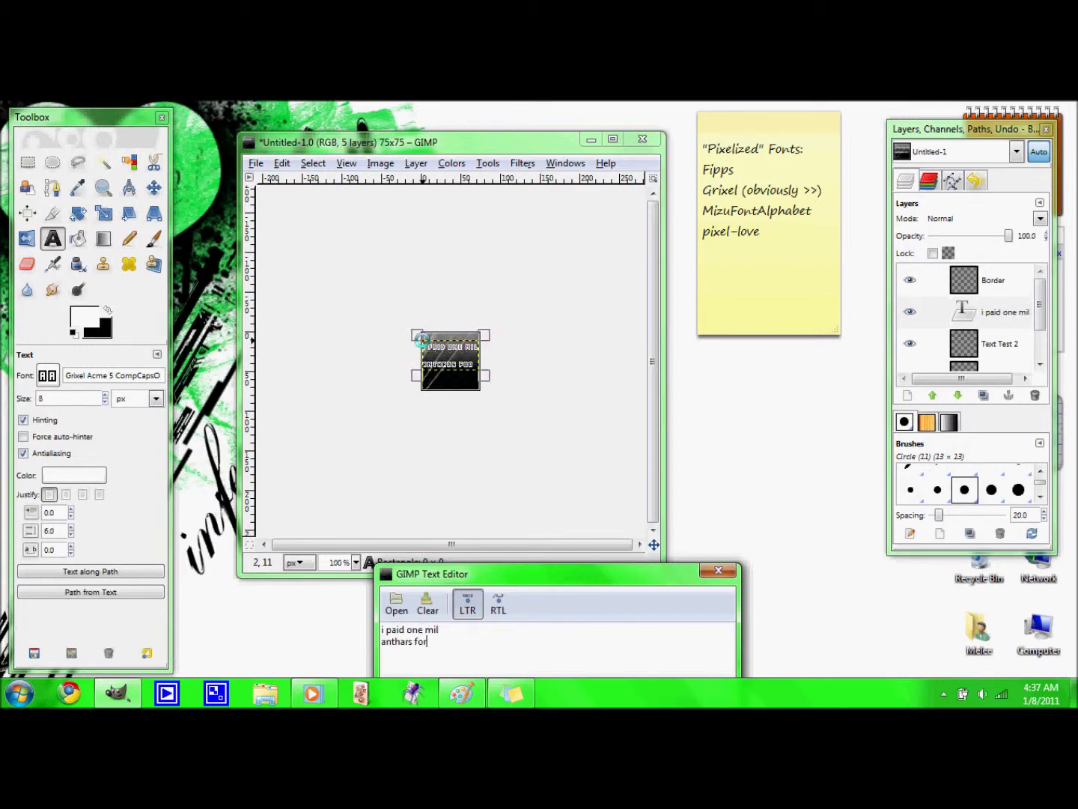
{"action": "type", "text": "this lame"}
{"action": "key", "text": "Return"}
{"action": "type", "text": "and"}
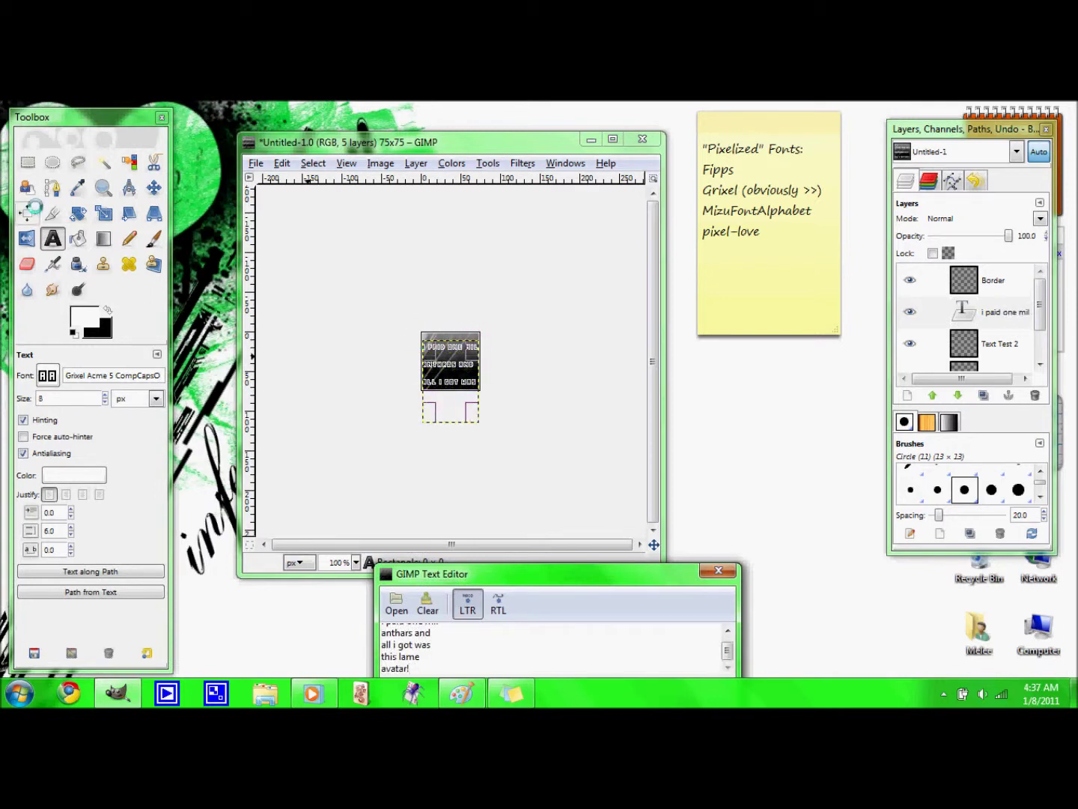
{"action": "left_click", "coordinate": [71, 534]}
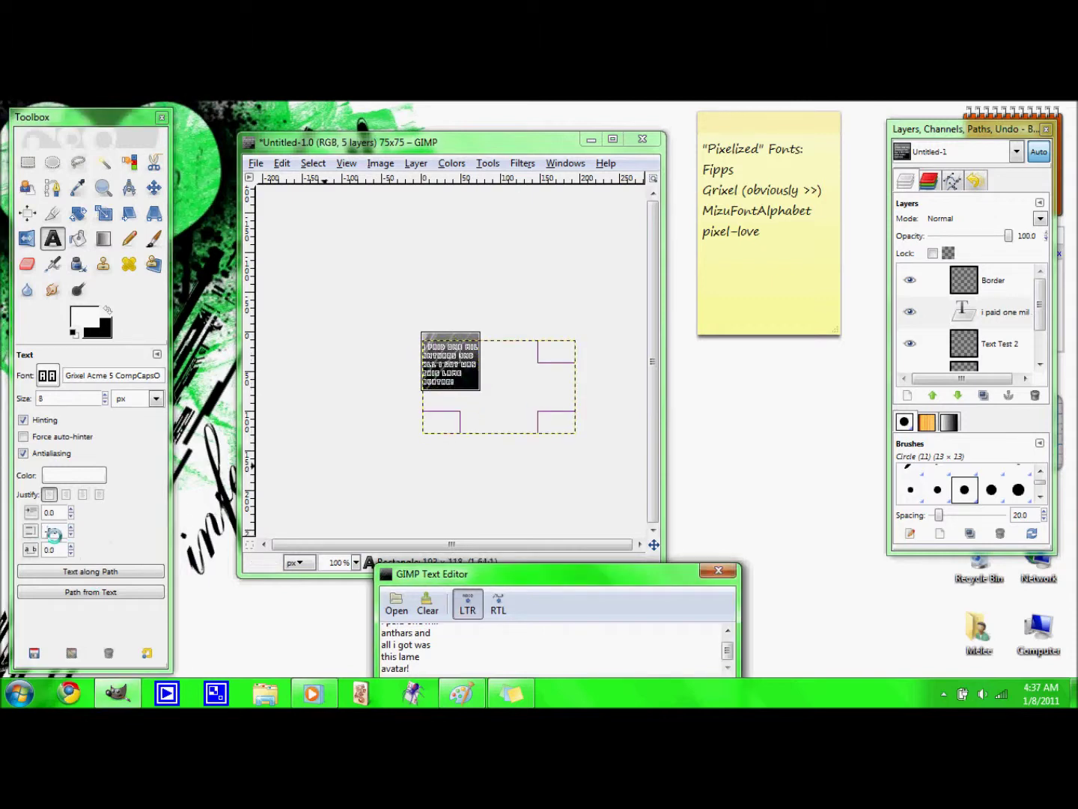
{"action": "left_click", "coordinate": [82, 495]}
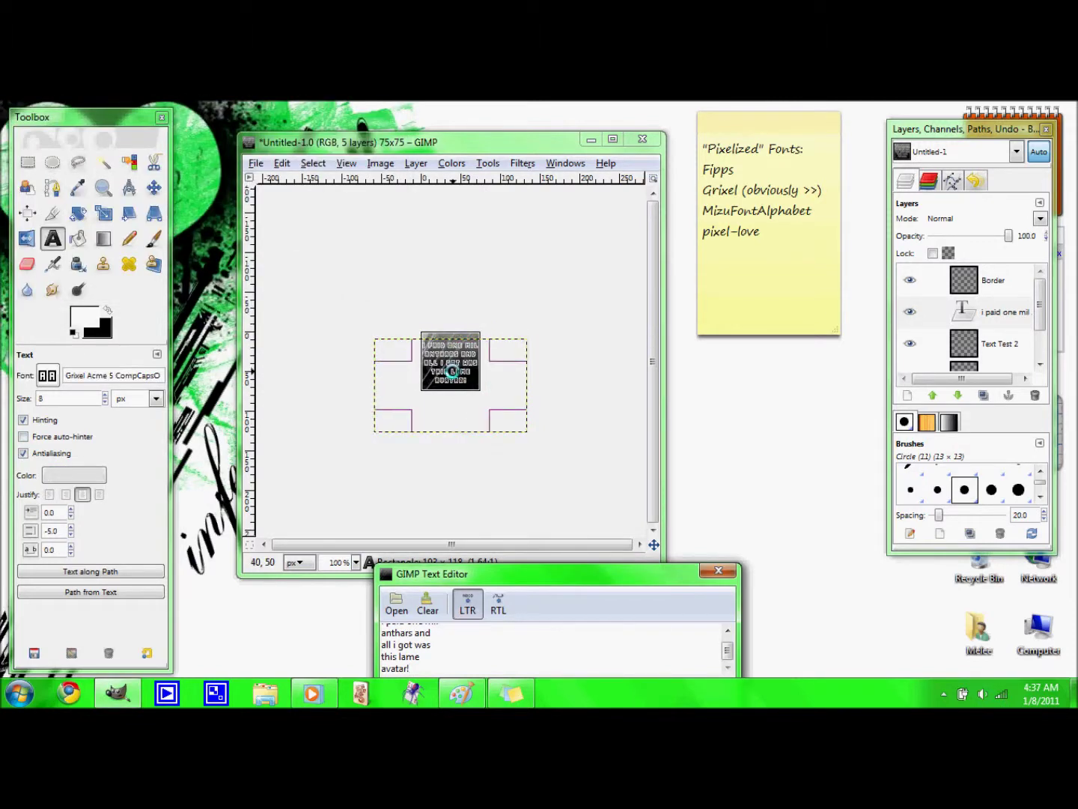
{"action": "left_click", "coordinate": [357, 563]}
{"action": "left_click", "coordinate": [340, 524]}
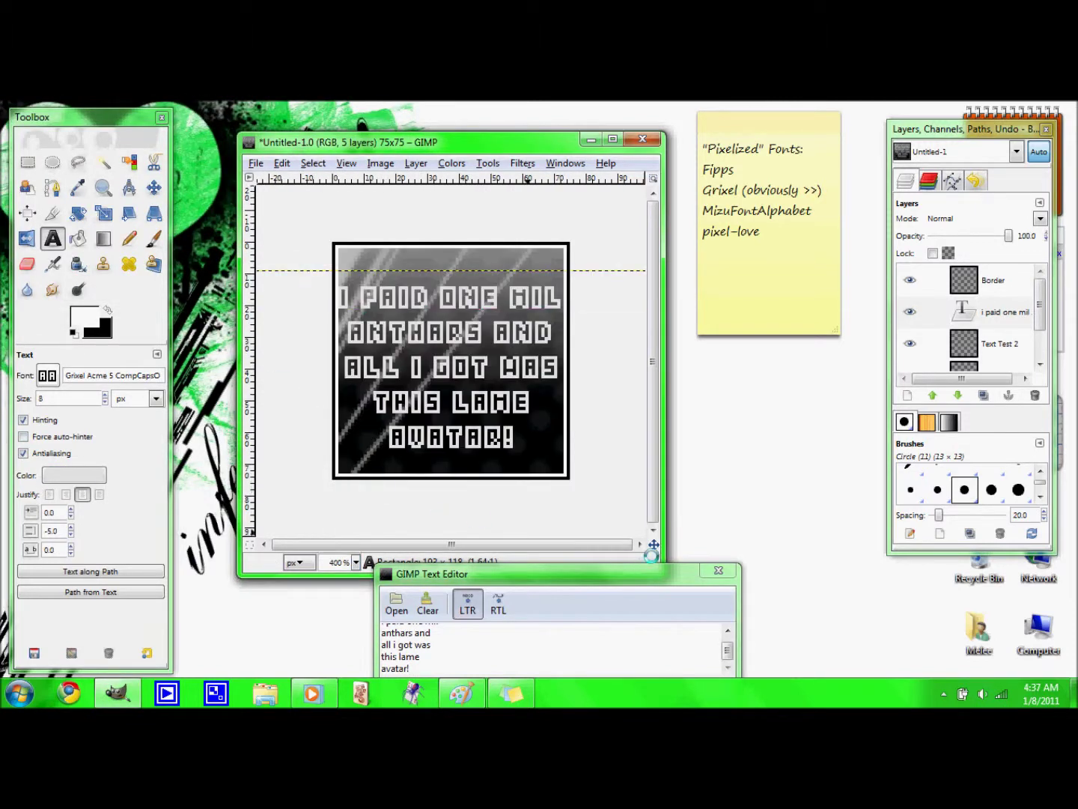
- Rewrap the caption into five lines, move it lower, colour it d2d2d2 and copy it
{"action": "double_click", "coordinate": [652, 555]}
{"action": "left_click", "coordinate": [612, 138]}
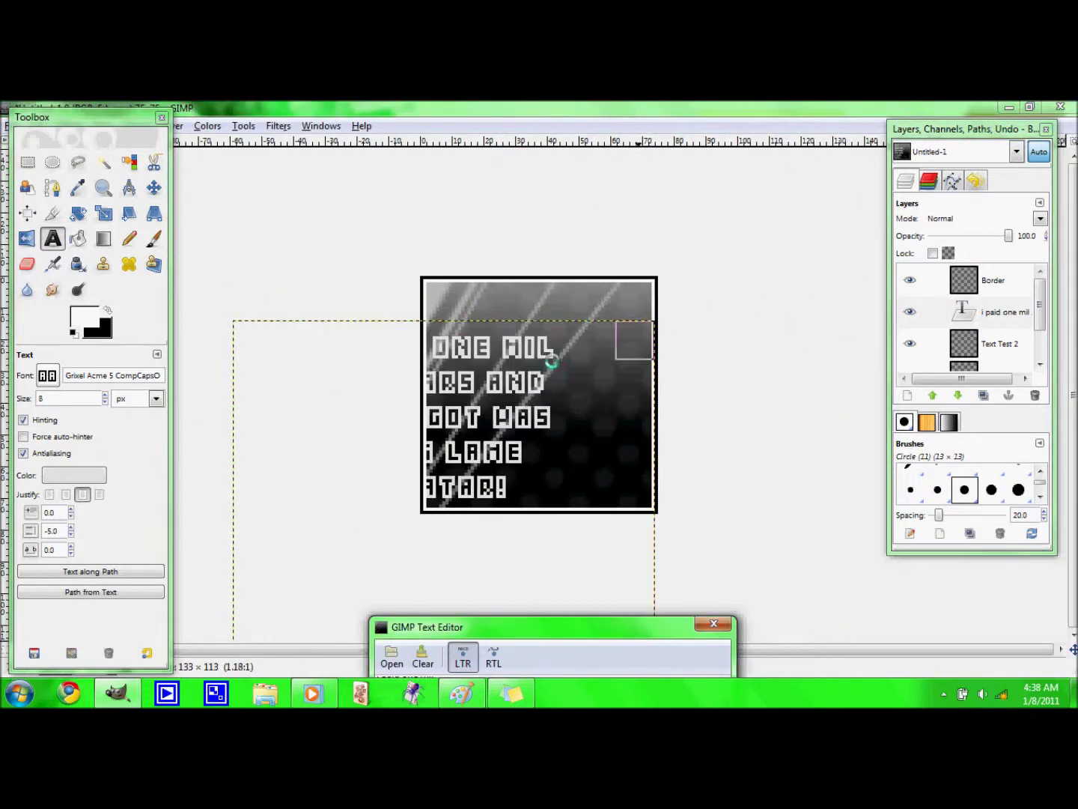
{"action": "key", "text": "BackSpace"}
{"action": "key", "text": "BackSpace"}
{"action": "key", "text": "BackSpace"}
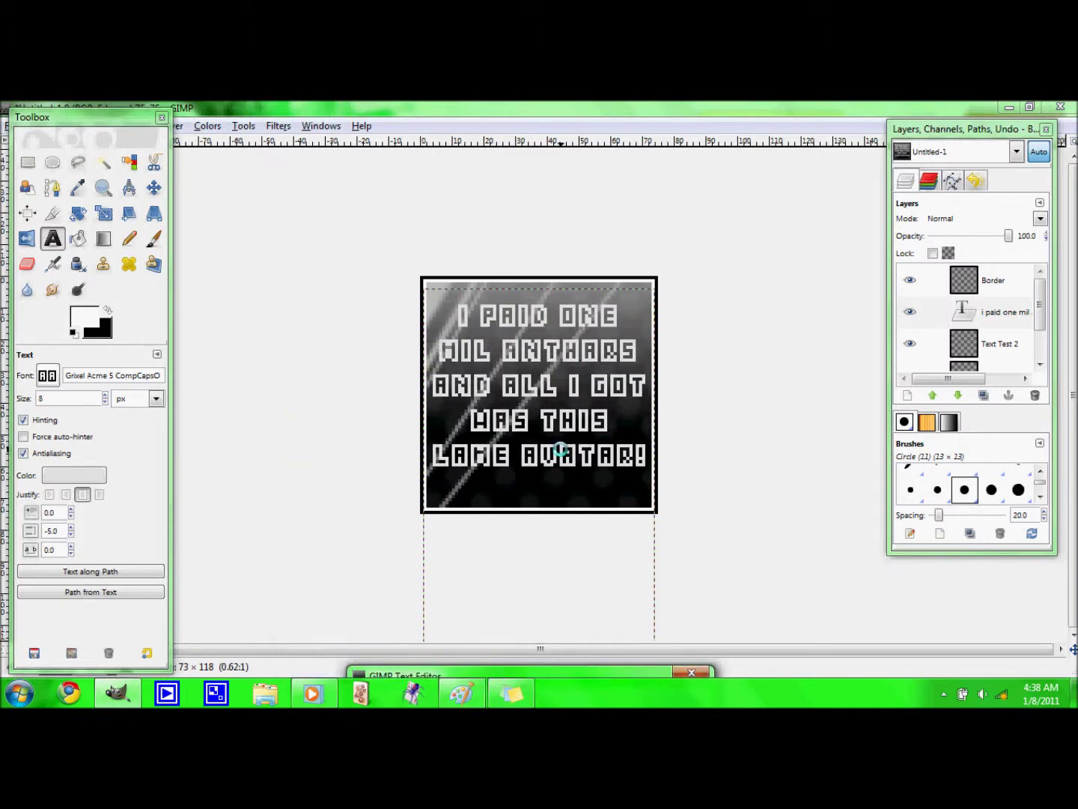
{"action": "left_click_drag", "start_coordinate": [559, 443], "coordinate": [556, 482]}
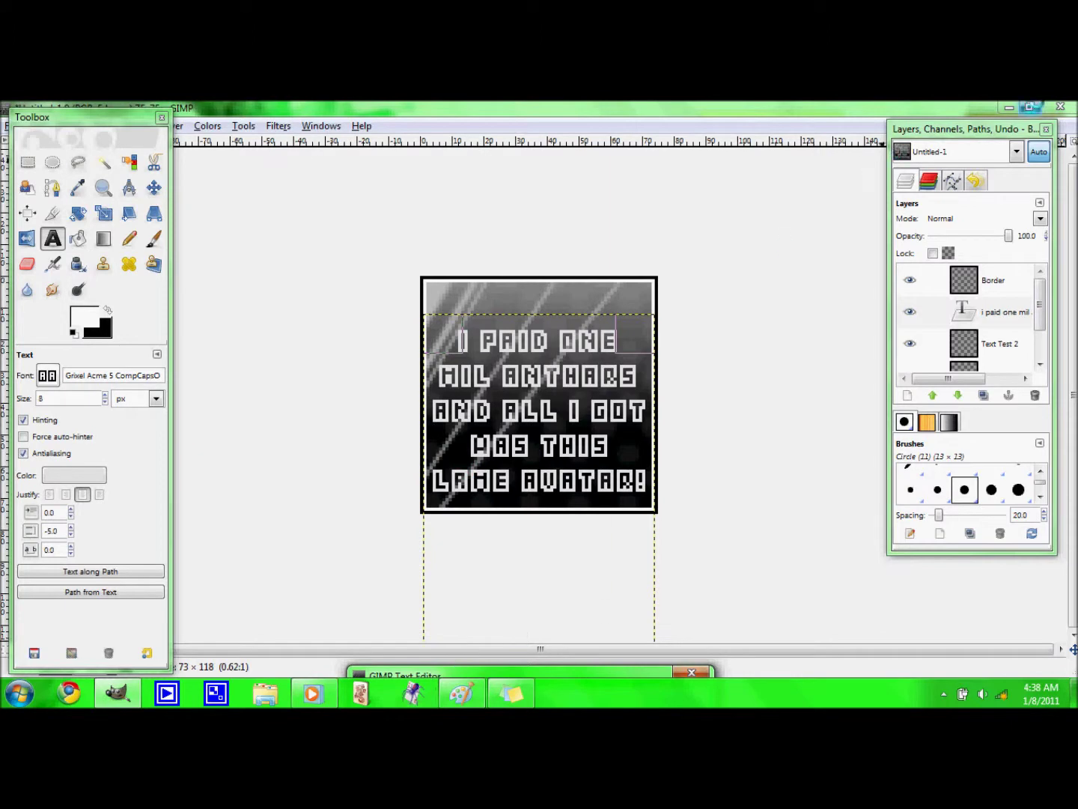
{"action": "key", "text": "super+Down"}
{"action": "key", "text": "1"}
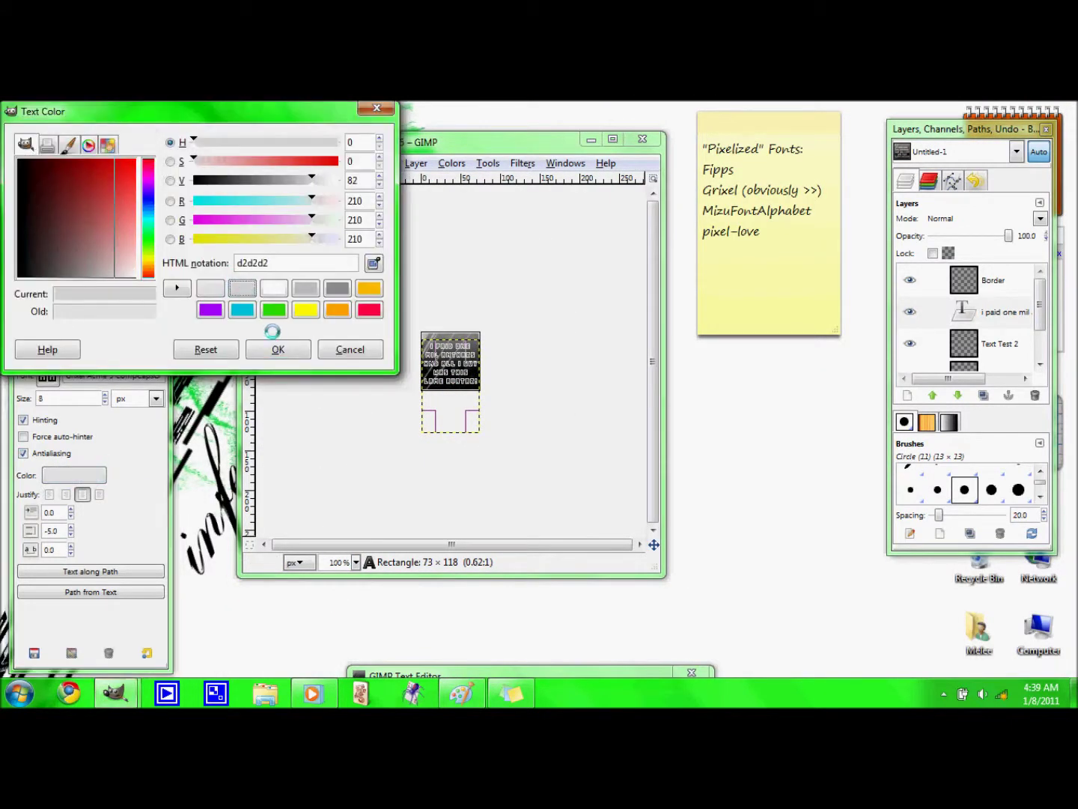
{"action": "key", "text": "r"}
{"action": "key", "text": "ctrl+c"}
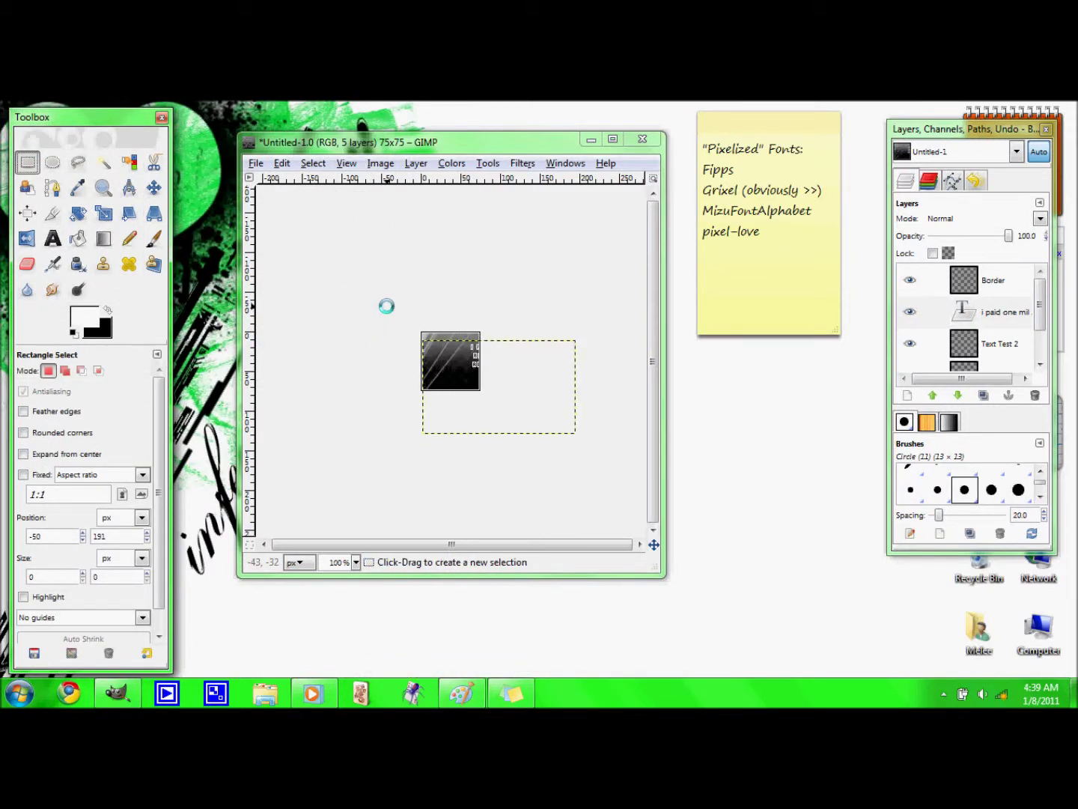
- At 400% zoom, bucket-fill the Border layer's black-and-white frame, then return to 100%
{"action": "left_click", "coordinate": [356, 563]}
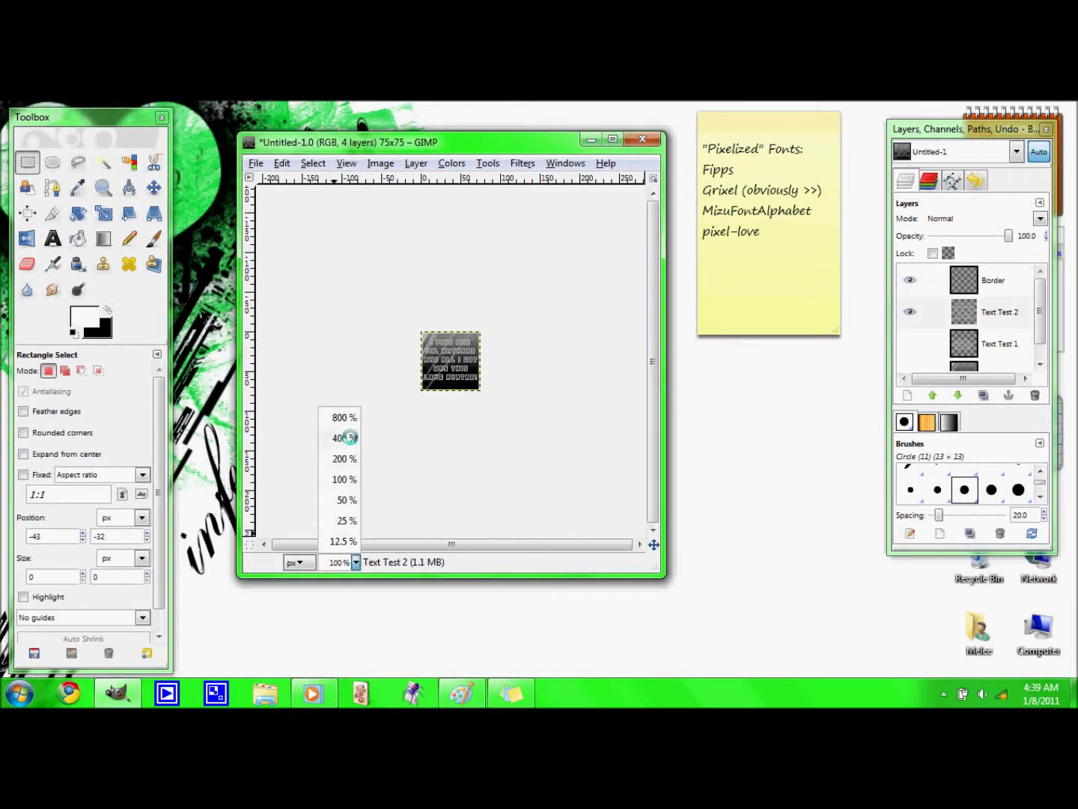
{"action": "left_click", "coordinate": [345, 436]}
{"action": "key", "text": "shift+b"}
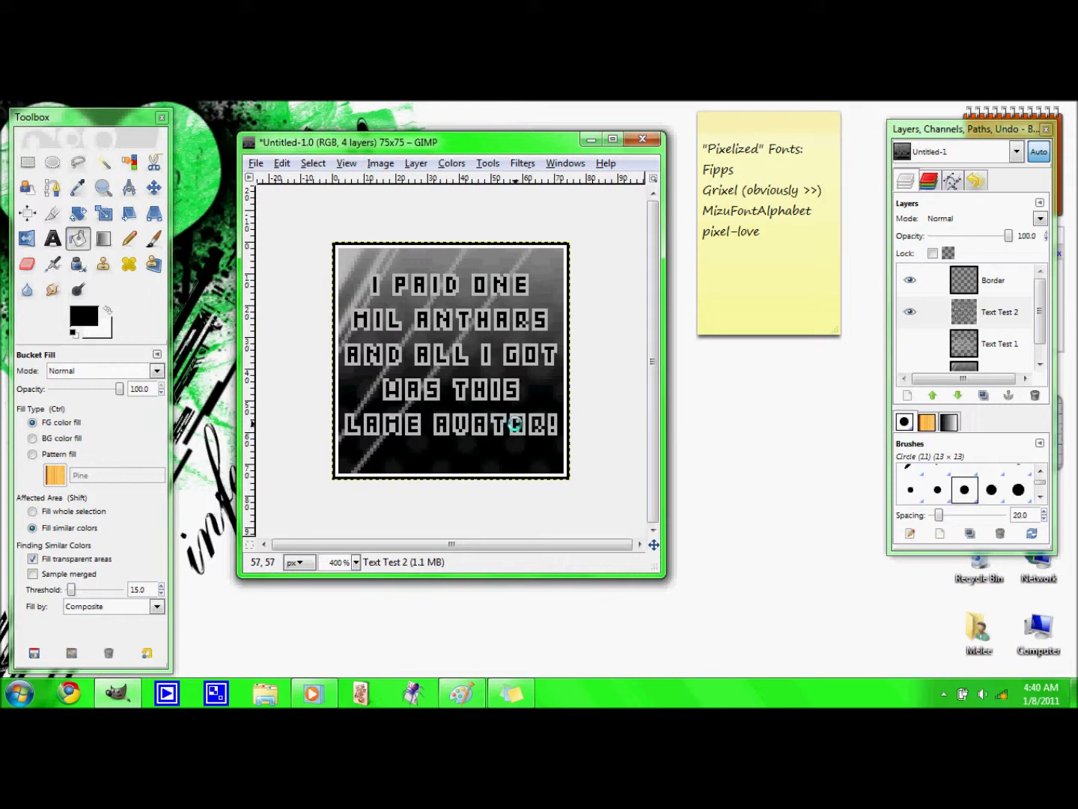
{"action": "key", "text": "r"}
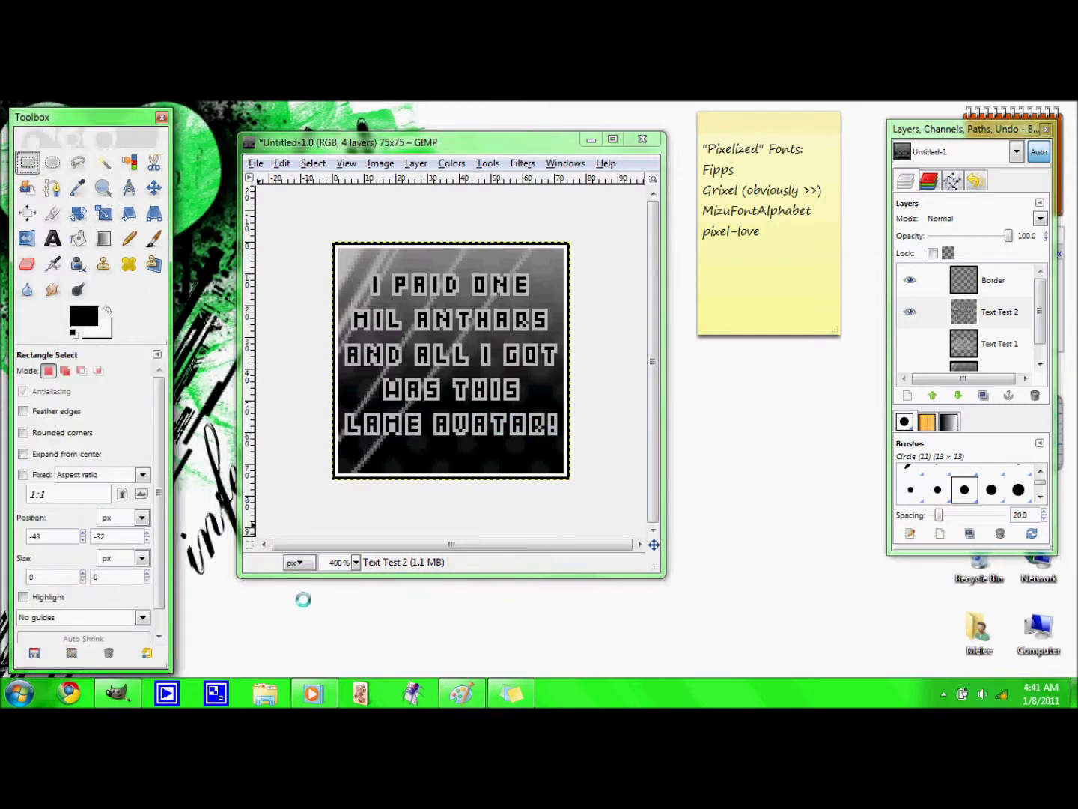
{"action": "key", "text": "1"}
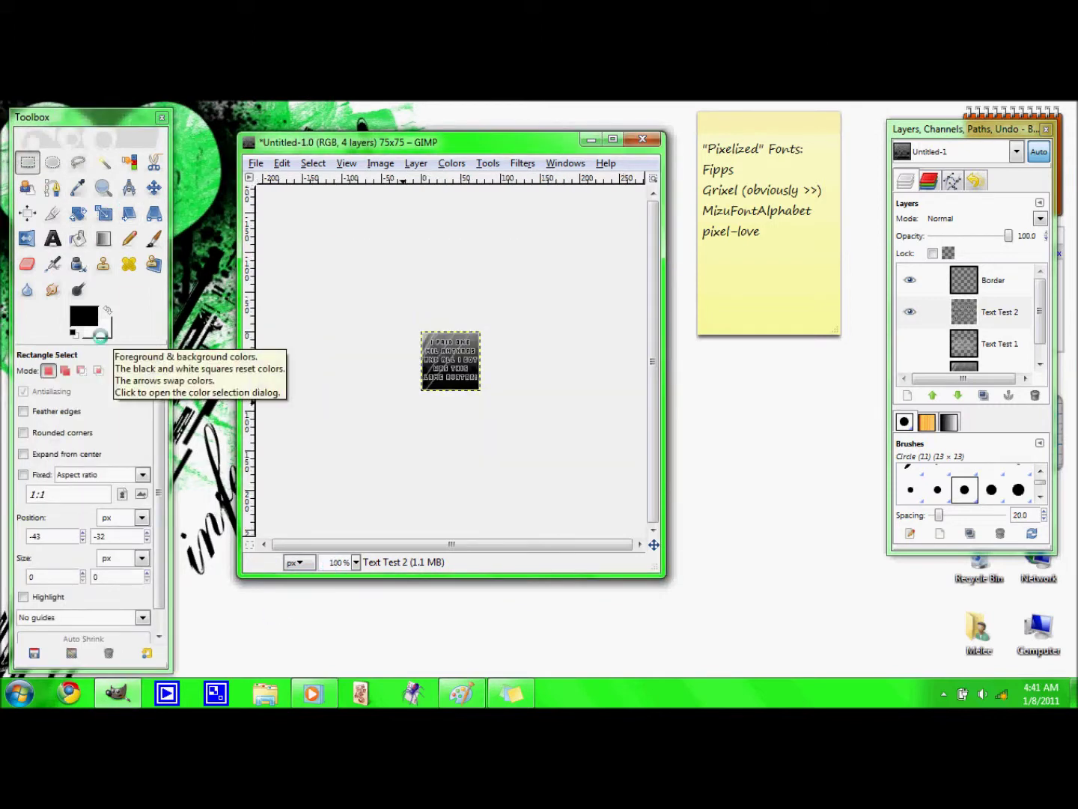
- Add a new layer 'Background? :)' above Actual Avatar and hide Actual Avatar
{"action": "scroll", "coordinate": [913, 315], "scroll_direction": "down", "scroll_amount": 1}
{"action": "left_click", "coordinate": [921, 355]}
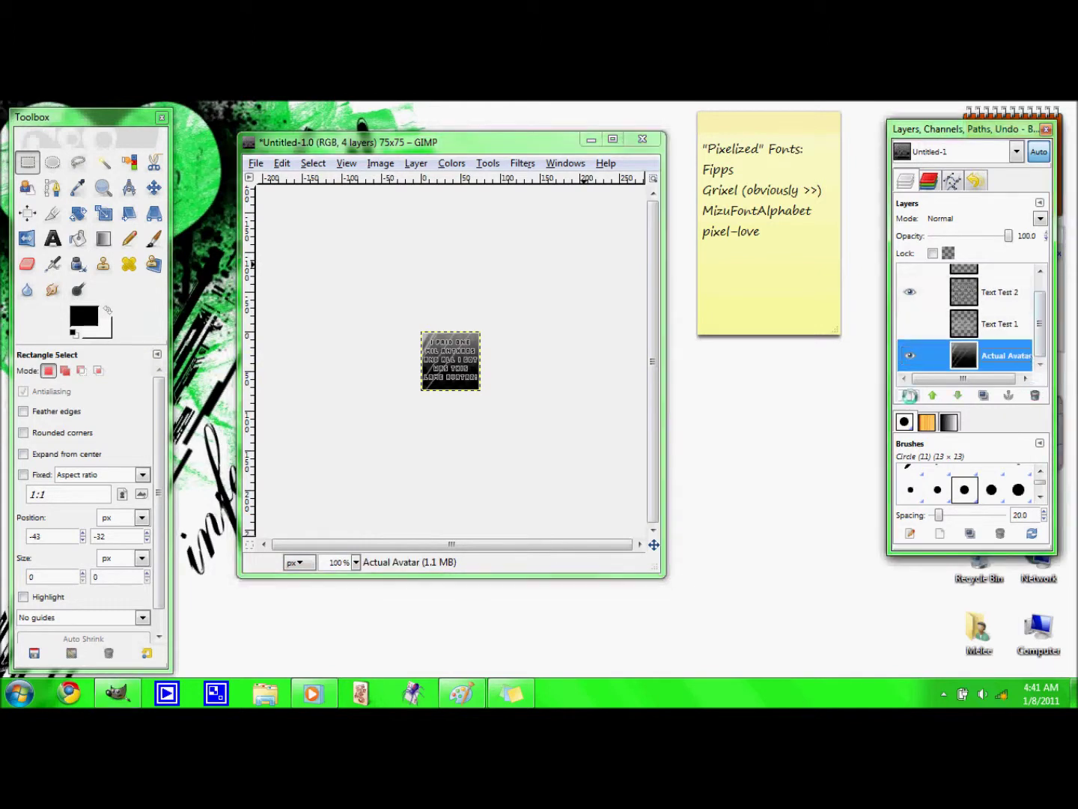
{"action": "left_click", "coordinate": [907, 394]}
{"action": "type", "text": "Ba)"}
{"action": "key", "text": "Return"}
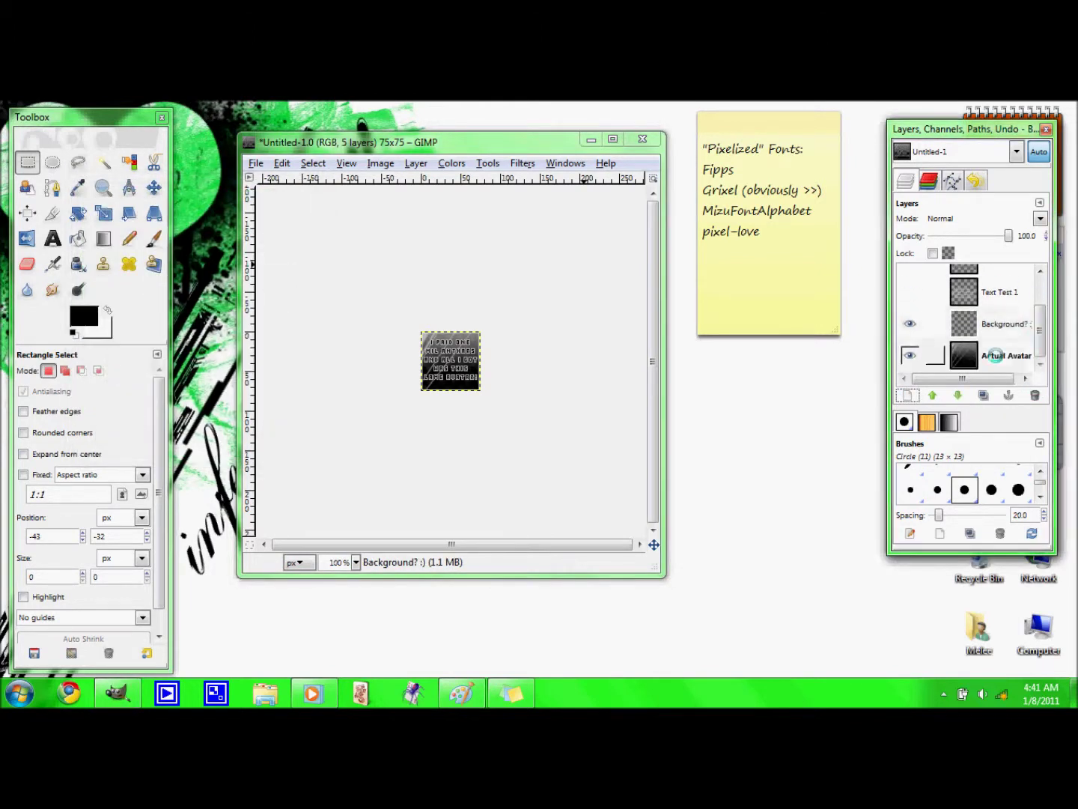
{"action": "left_click", "coordinate": [909, 355]}
- Fill the Background? :) layer with a dark grey-to-black vertical gradient
{"action": "key", "text": "l"}
{"action": "left_click_drag", "start_coordinate": [457, 315], "coordinate": [414, 458]}
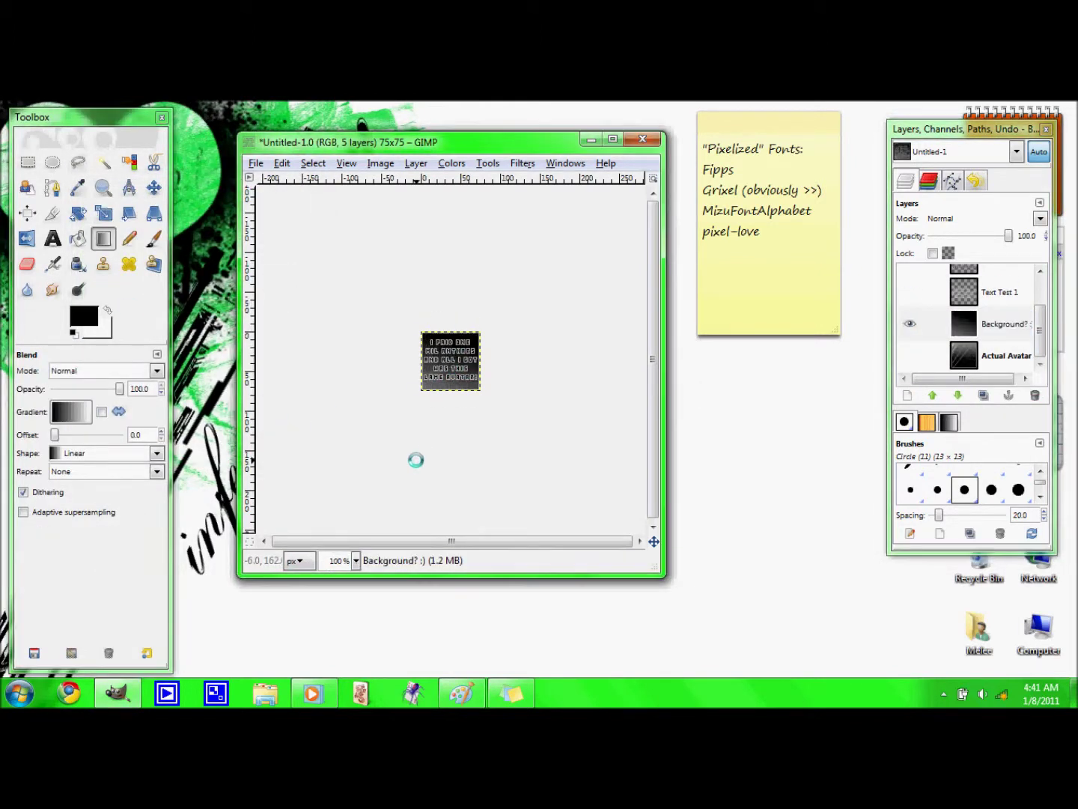
{"action": "key", "text": "ctrl+z"}
{"action": "left_click", "coordinate": [109, 311]}
{"action": "left_click", "coordinate": [292, 361]}
{"action": "left_click", "coordinate": [109, 312]}
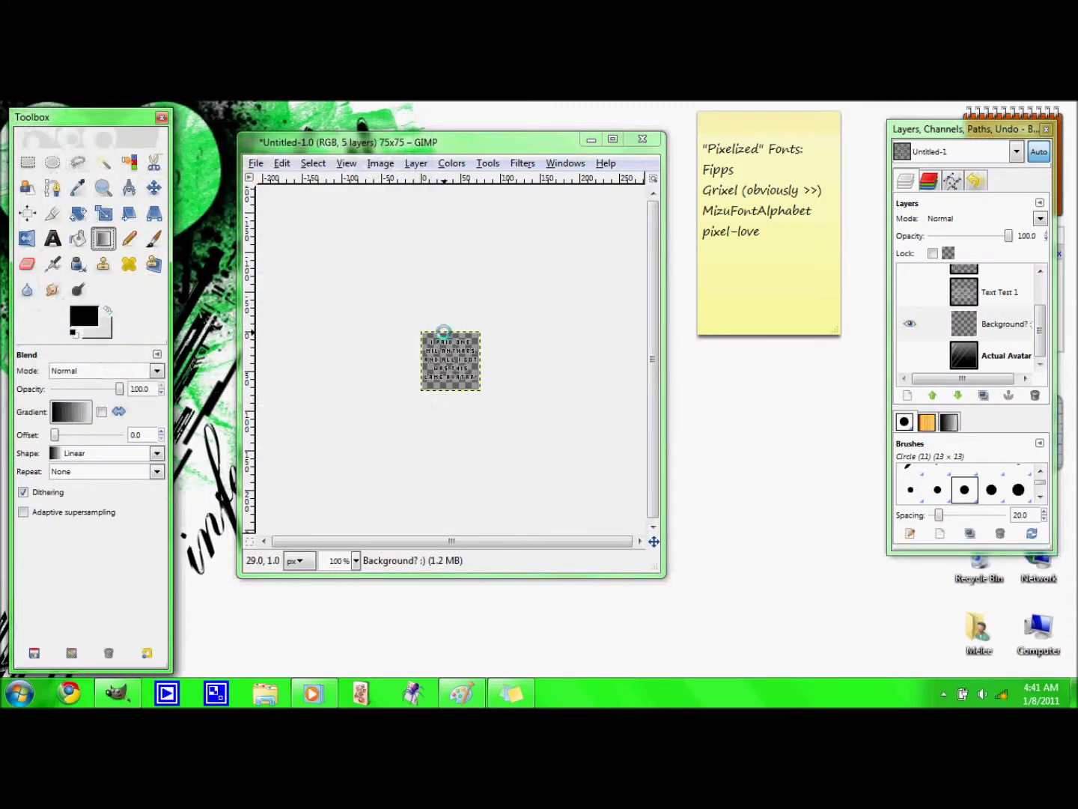
{"action": "left_click_drag", "start_coordinate": [454, 382], "coordinate": [452, 315]}
{"action": "key", "text": "ctrl+z"}
{"action": "mouse_move", "coordinate": [454, 388]}
{"action": "left_mouse_down"}
{"action": "mouse_move", "coordinate": [455, 292]}
{"action": "mouse_move", "coordinate": [464, 389]}
{"action": "mouse_move", "coordinate": [449, 302]}
{"action": "left_mouse_up"}
{"action": "key", "text": "ctrl+z"}
{"action": "key", "text": "ctrl+z"}
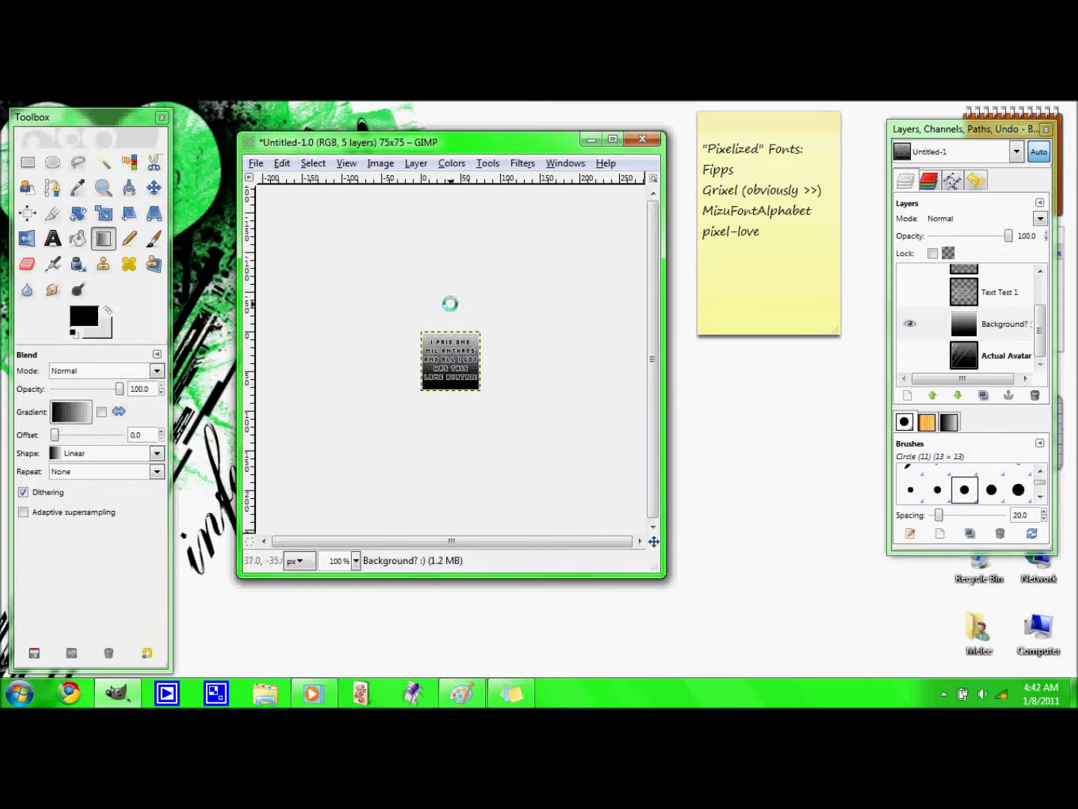
{"action": "key", "text": "ctrl+z"}
{"action": "left_click_drag", "start_coordinate": [442, 391], "coordinate": [447, 295]}
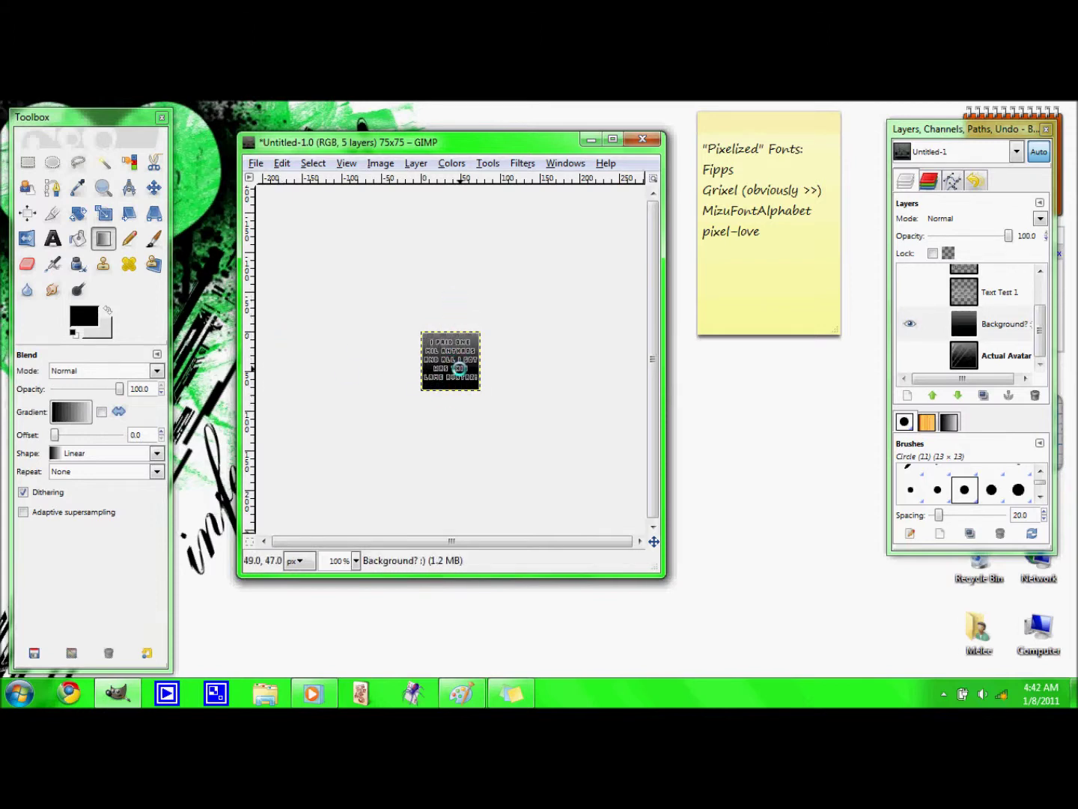
- Start a Brightness-Contrast adjustment on the Text Test 2 layer
{"action": "scroll", "coordinate": [1039, 307], "scroll_direction": "up", "scroll_amount": 2}
{"action": "left_click", "coordinate": [995, 311]}
{"action": "left_click", "coordinate": [452, 163]}
{"action": "left_click", "coordinate": [505, 239]}
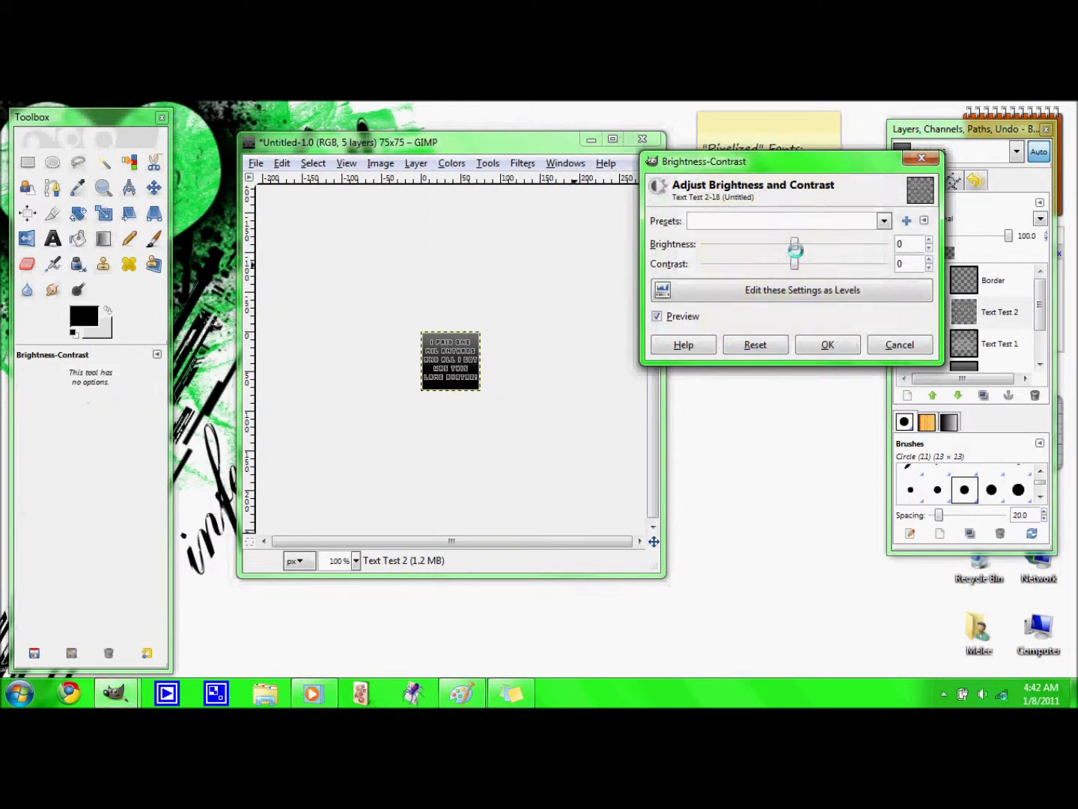
- Cancel Brightness-Contrast and select the Background? :) layer with the Paintbrush
{"action": "left_click", "coordinate": [827, 345]}
{"action": "scroll", "coordinate": [996, 315], "scroll_direction": "down", "scroll_amount": 1}
{"action": "left_click", "coordinate": [1003, 328]}
{"action": "left_click", "coordinate": [154, 238]}
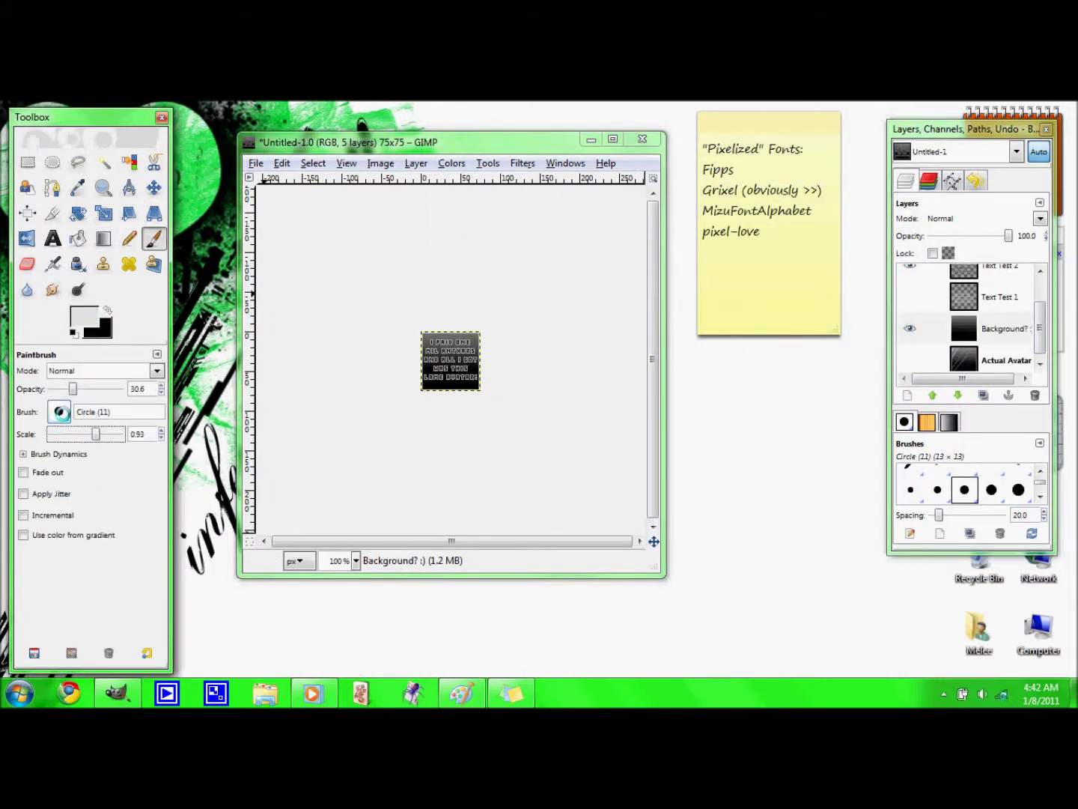
- Set the Paintbrush to the anodynestock swirls brush at scale 0.20 and opacity 45.9
{"action": "left_click", "coordinate": [58, 412]}
{"action": "scroll", "coordinate": [149, 487], "scroll_direction": "down", "scroll_amount": 2}
{"action": "scroll", "coordinate": [150, 465], "scroll_direction": "down", "scroll_amount": 2}
{"action": "left_click", "coordinate": [111, 441]}
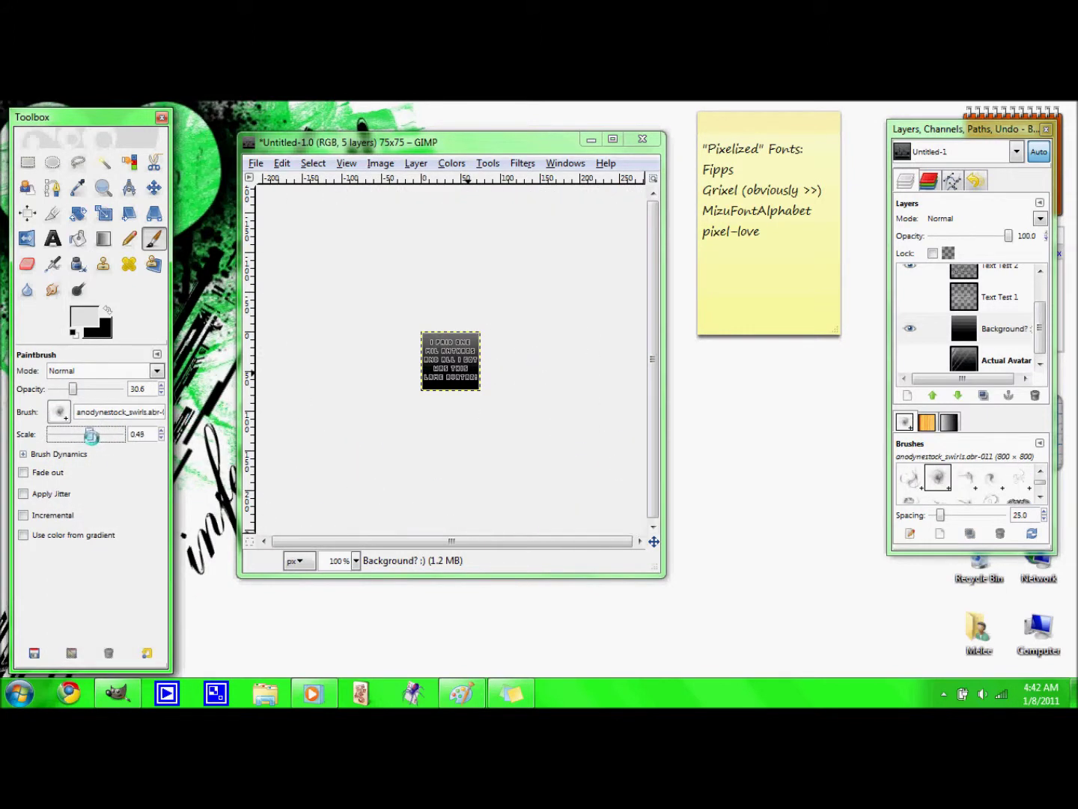
{"action": "left_click_drag", "start_coordinate": [45, 436], "coordinate": [76, 434]}
{"action": "left_click_drag", "start_coordinate": [72, 388], "coordinate": [105, 389]}
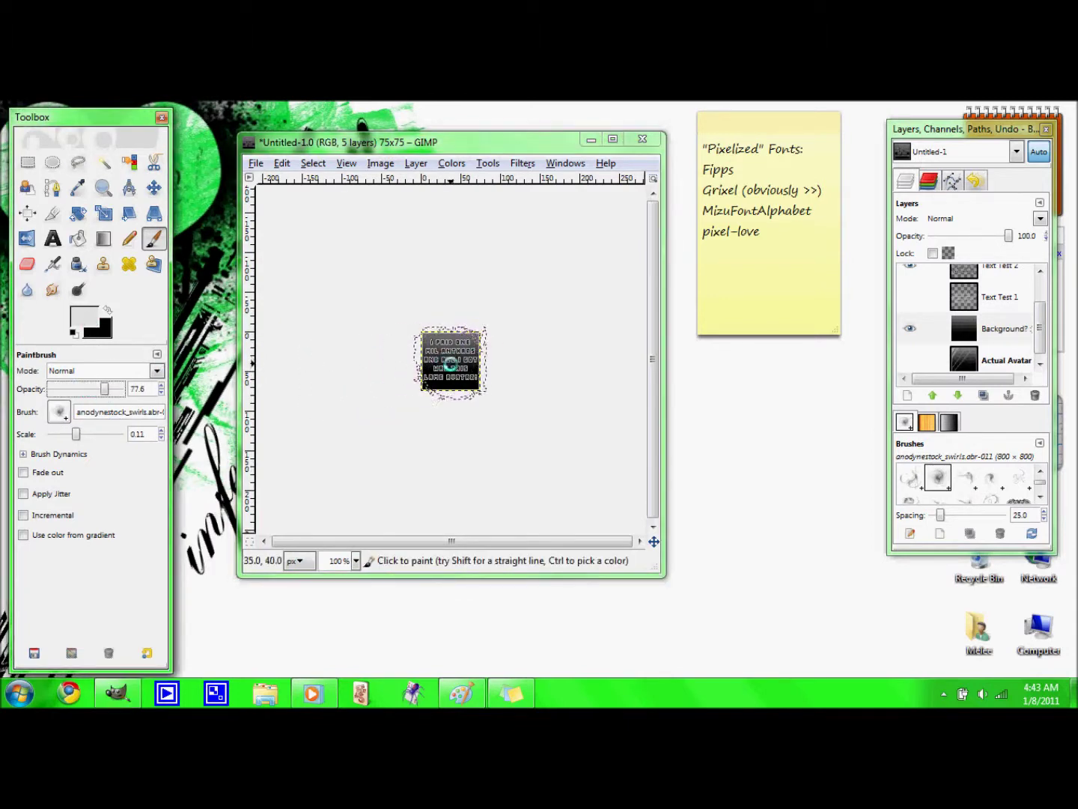
{"action": "left_click_drag", "start_coordinate": [76, 435], "coordinate": [81, 435]}
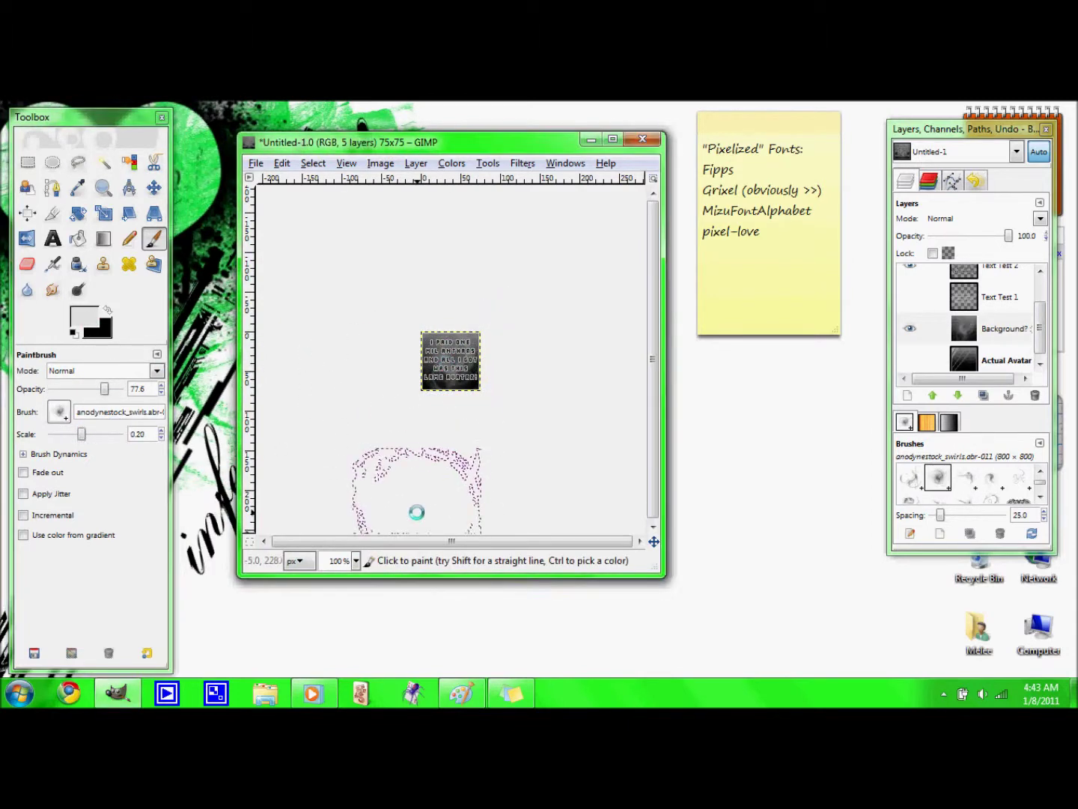
{"action": "left_click_drag", "start_coordinate": [1041, 314], "coordinate": [1041, 302]}
- Raise the Text Test 2 caption's brightness to 54
{"action": "left_click", "coordinate": [999, 281]}
{"action": "left_click", "coordinate": [452, 164]}
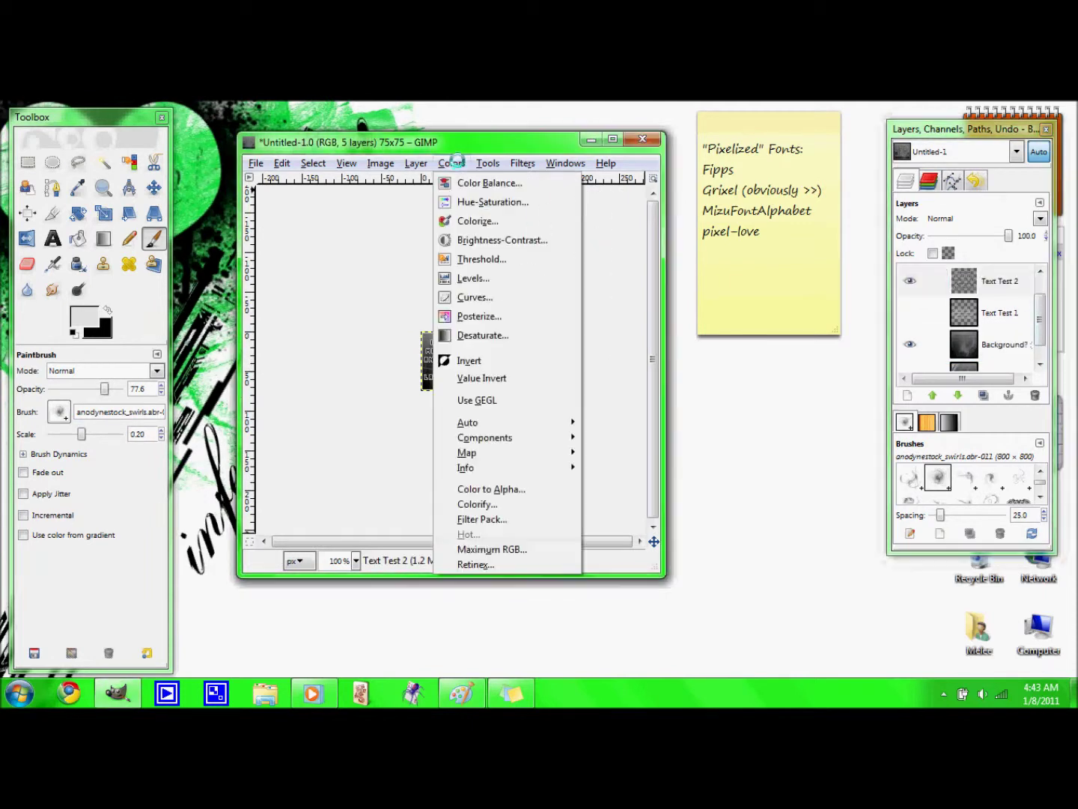
{"action": "left_click", "coordinate": [480, 244]}
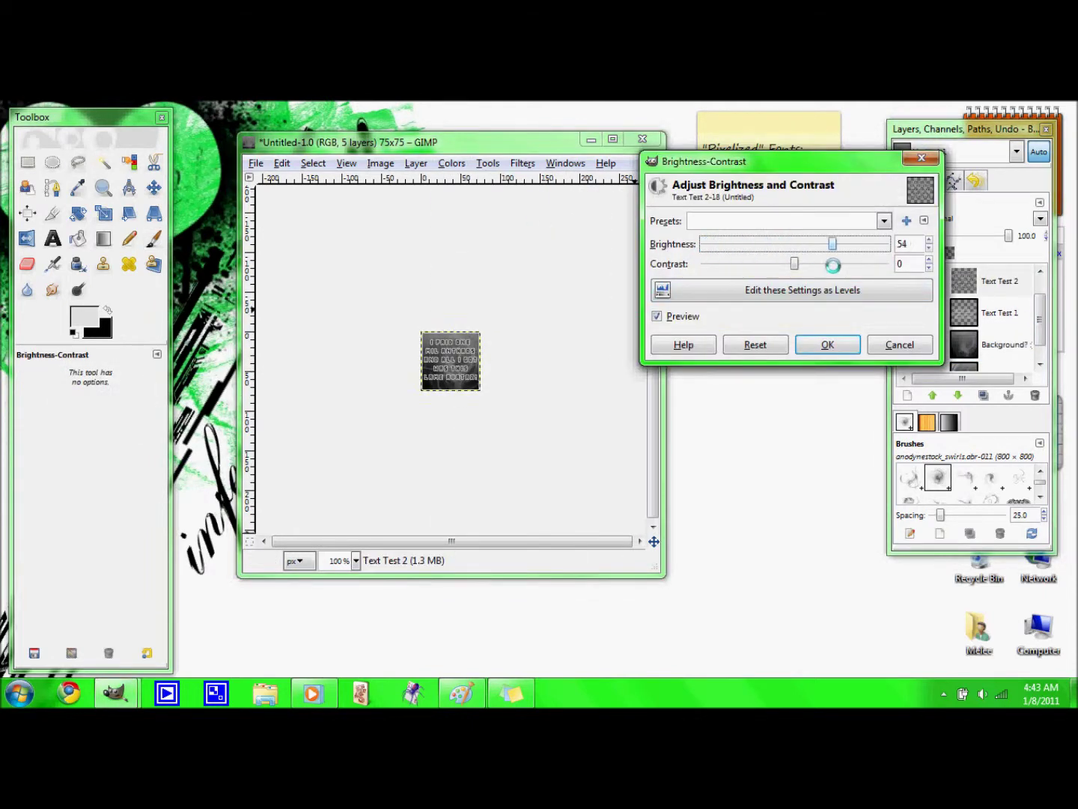
{"action": "left_click", "coordinate": [900, 345]}
{"action": "left_click", "coordinate": [451, 163]}
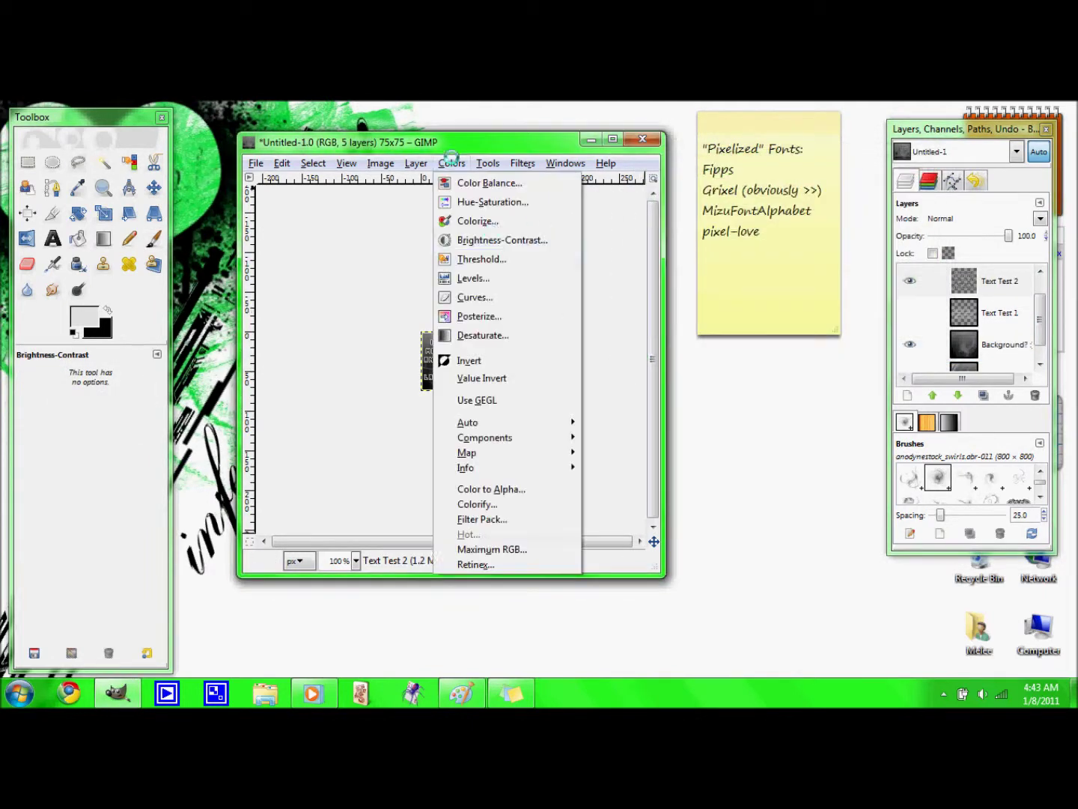
- Colorize the Text Test 2 caption with lightness raised to 34
{"action": "left_click", "coordinate": [491, 220]}
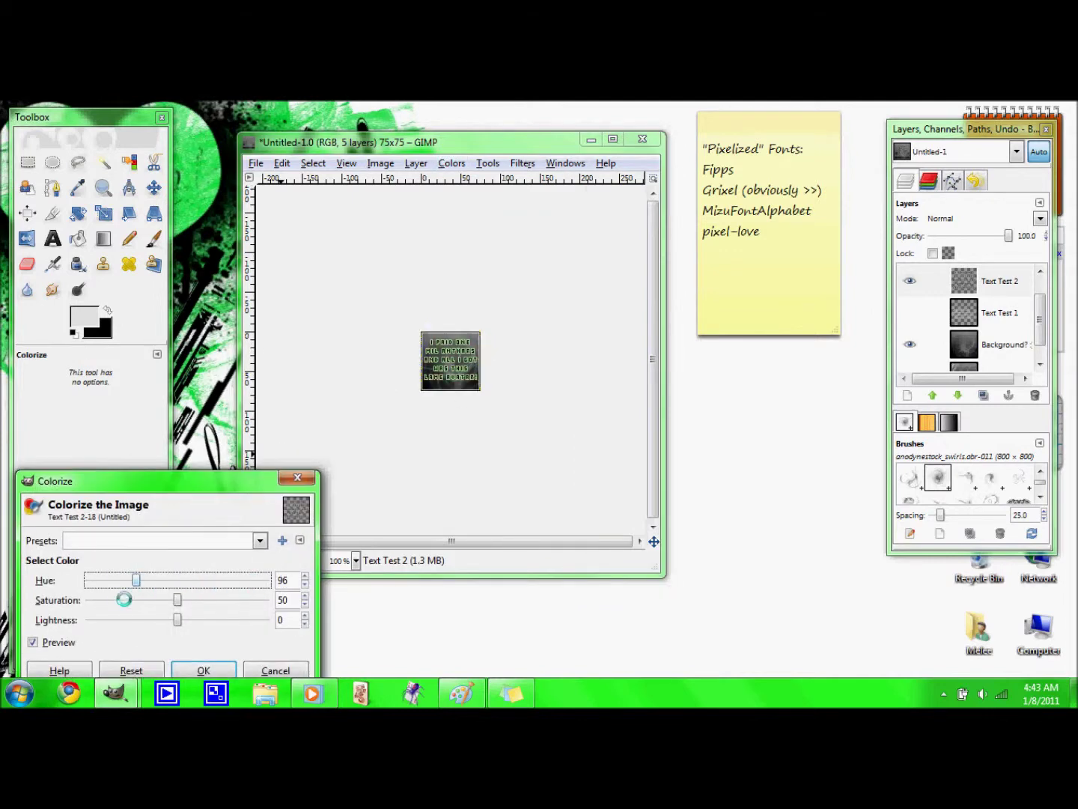
{"action": "left_click_drag", "start_coordinate": [178, 620], "coordinate": [211, 621]}
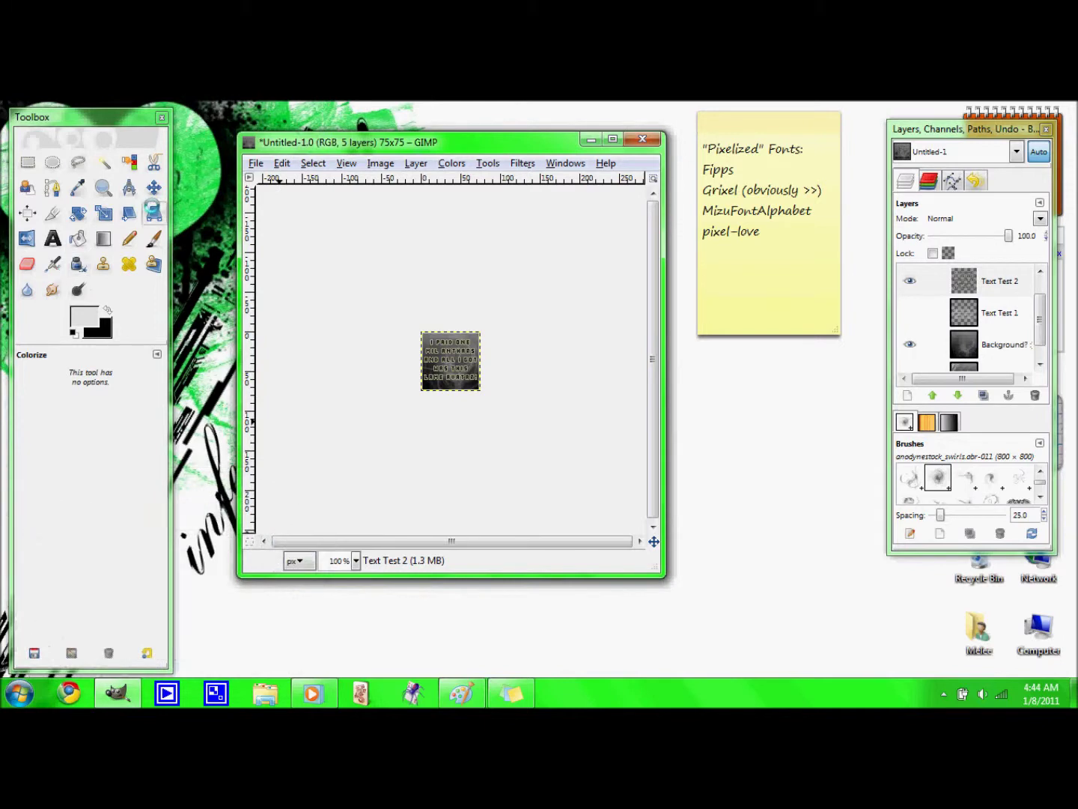
{"action": "left_click", "coordinate": [381, 163]}
{"action": "left_click", "coordinate": [416, 164]}
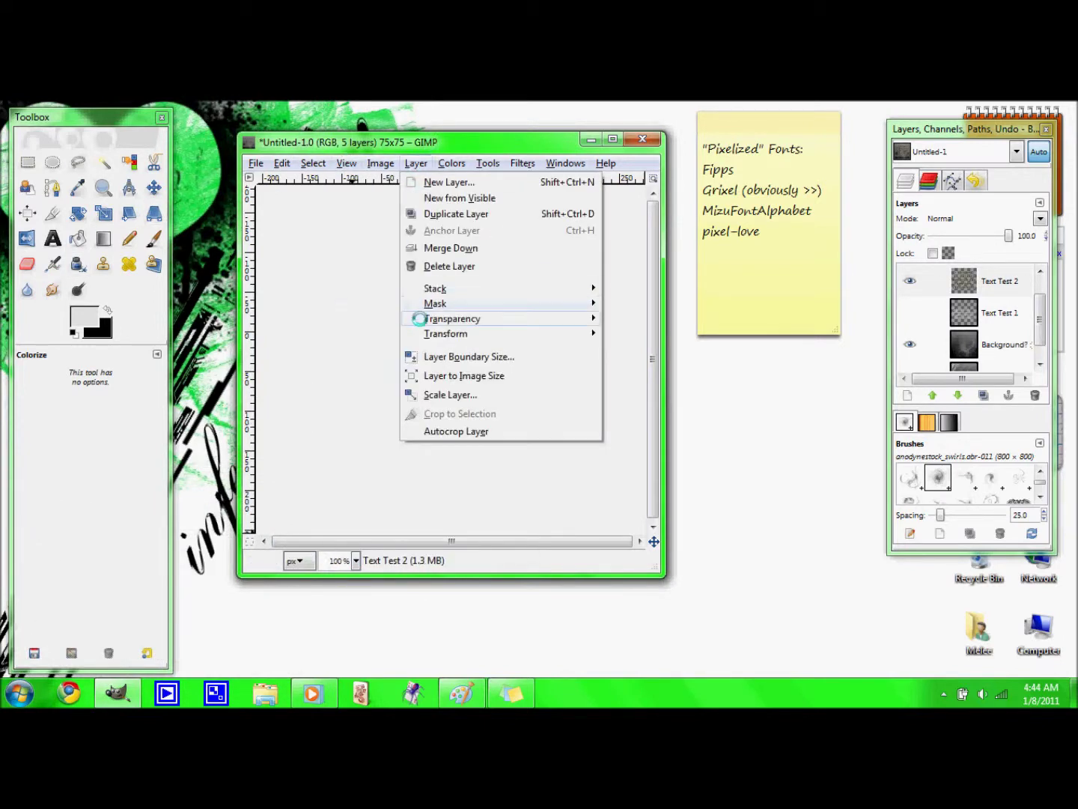
- At 400% zoom, sample the caption's cream colour and lighten the foreground to pale cream
{"action": "left_click", "coordinate": [27, 162]}
{"action": "left_click", "coordinate": [355, 560]}
{"action": "left_click", "coordinate": [350, 435]}
{"action": "key", "text": "o"}
{"action": "left_click", "coordinate": [348, 354]}
{"action": "left_click", "coordinate": [75, 313]}
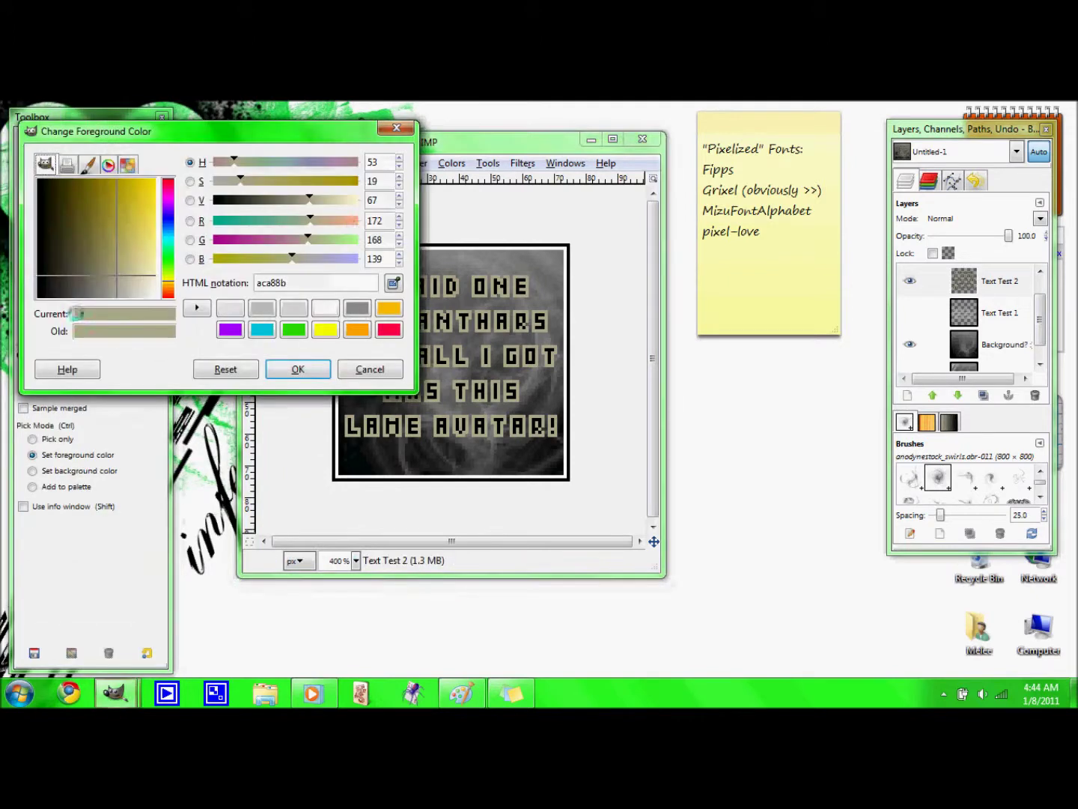
{"action": "left_click_drag", "start_coordinate": [354, 207], "coordinate": [358, 201]}
{"action": "left_click", "coordinate": [227, 180]}
- Bucket-fill the Border layer's frame with the pale cream colour
{"action": "left_click", "coordinate": [298, 369]}
{"action": "left_click", "coordinate": [77, 238]}
{"action": "left_click_drag", "start_coordinate": [1040, 330], "coordinate": [1040, 300]}
{"action": "left_click", "coordinate": [992, 280]}
{"action": "left_click", "coordinate": [564, 366]}
- Return to 100% zoom and set the foreground colour to yellow
{"action": "key", "text": "r"}
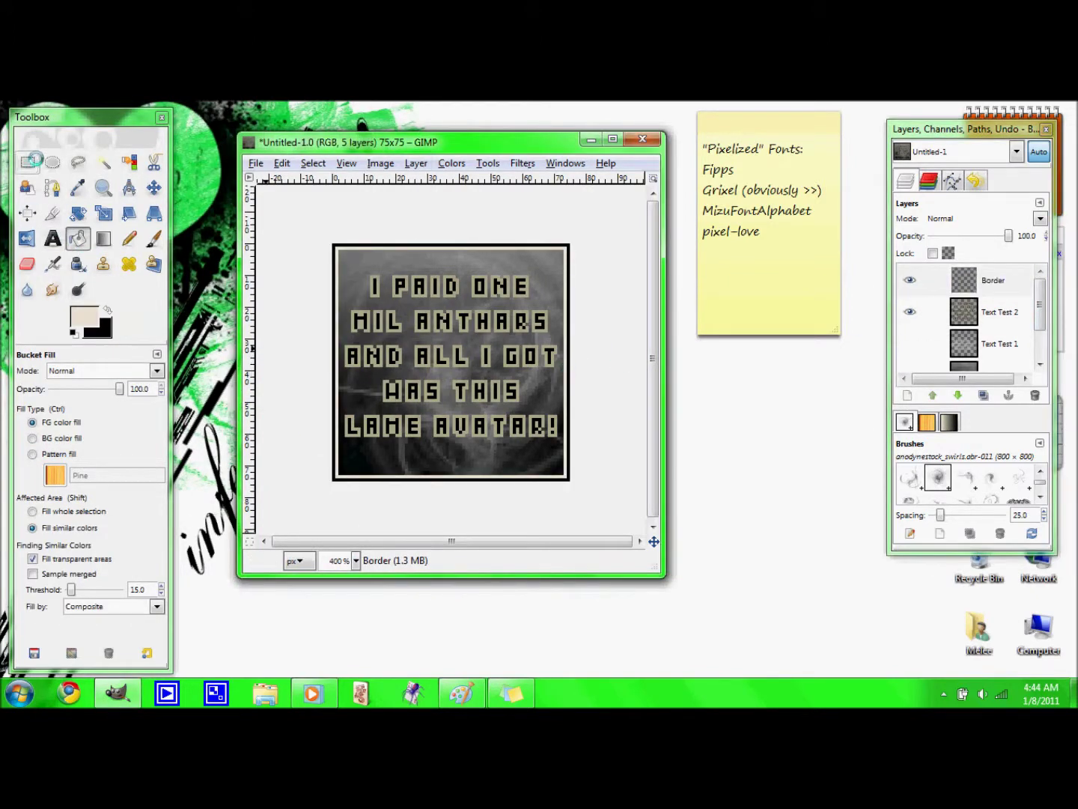
{"action": "left_click", "coordinate": [355, 561]}
{"action": "left_click", "coordinate": [341, 476]}
{"action": "left_click", "coordinate": [84, 316]}
{"action": "left_click", "coordinate": [143, 112]}
{"action": "left_click", "coordinate": [296, 369]}
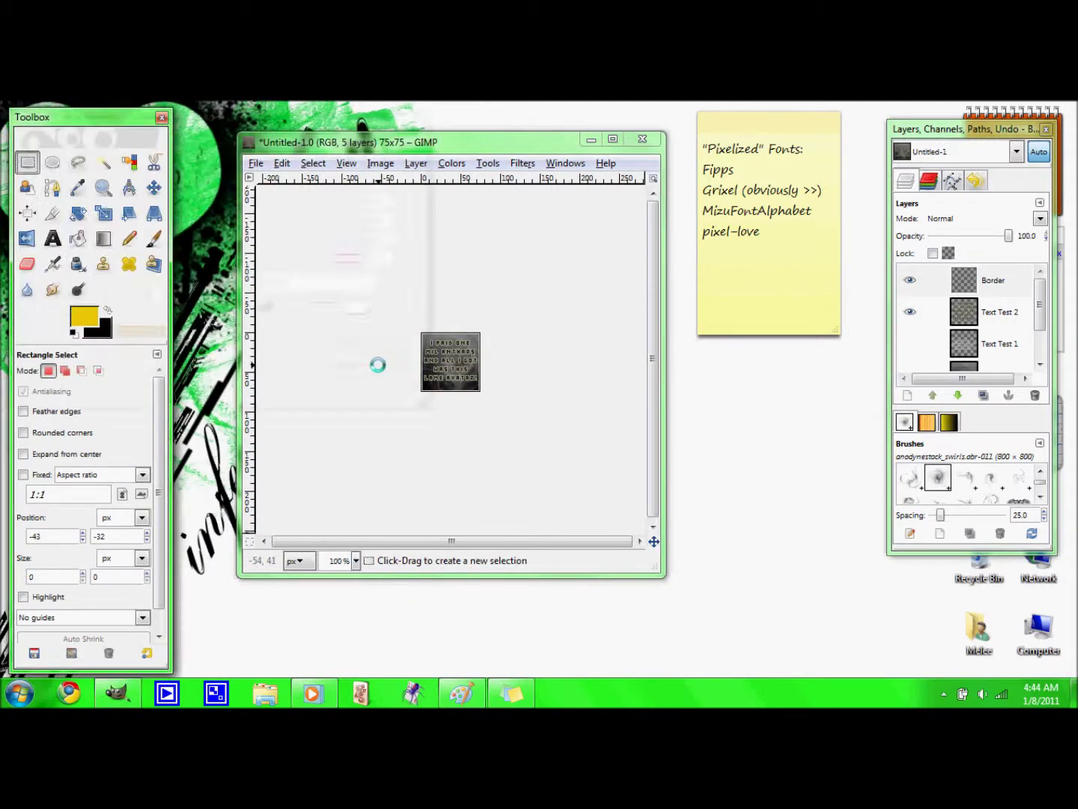
- Stamp faint yellow swirls onto the Background? :) layer at 29.4 brush opacity
{"action": "left_click", "coordinate": [1043, 310]}
{"action": "left_click_drag", "start_coordinate": [1043, 309], "coordinate": [1043, 322]}
{"action": "left_click", "coordinate": [153, 238]}
{"action": "left_click", "coordinate": [993, 344]}
{"action": "left_click", "coordinate": [453, 360]}
{"action": "left_click_drag", "start_coordinate": [104, 388], "coordinate": [72, 387]}
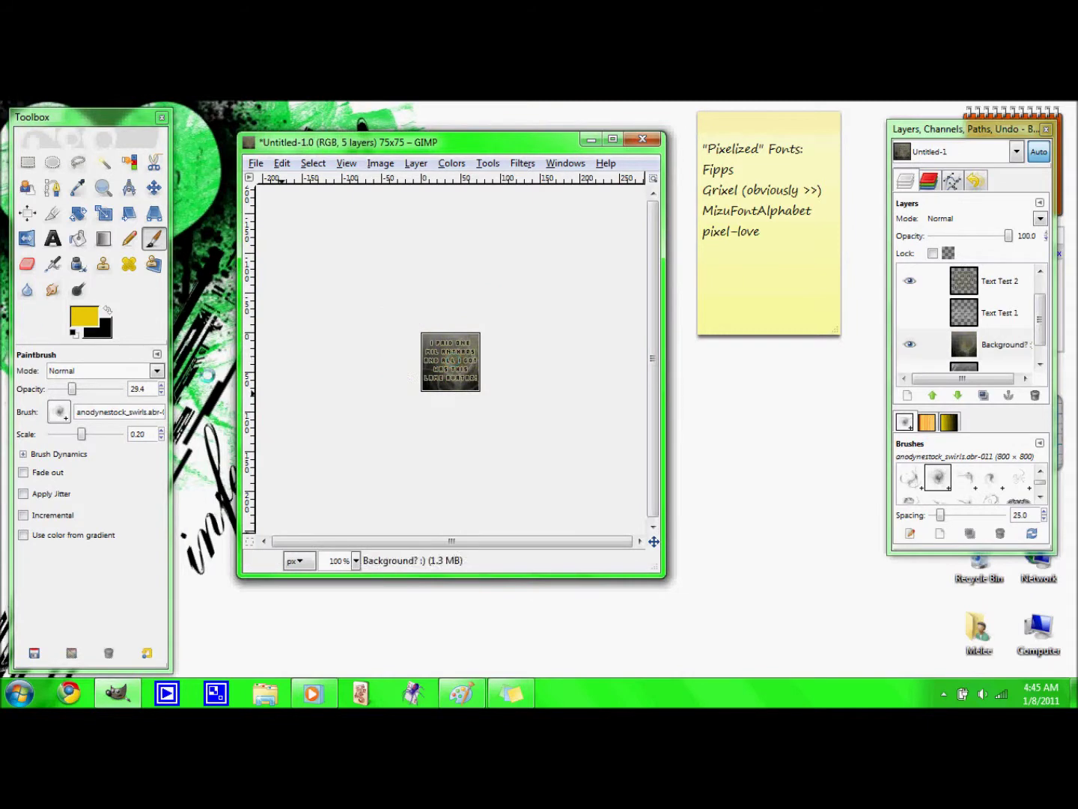
{"action": "left_click", "coordinate": [441, 373]}
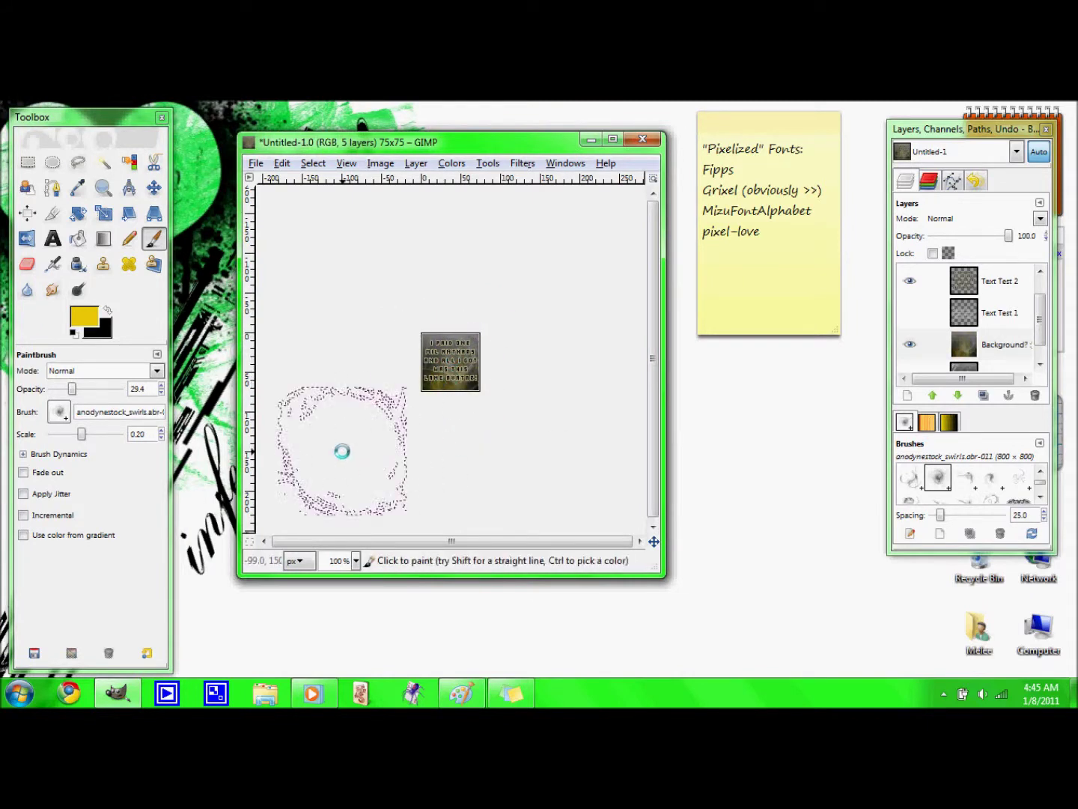
- Colorize the caption a dark golden olive: hue 52, saturation 31, lightness -44
{"action": "left_click_drag", "start_coordinate": [177, 580], "coordinate": [124, 581]}
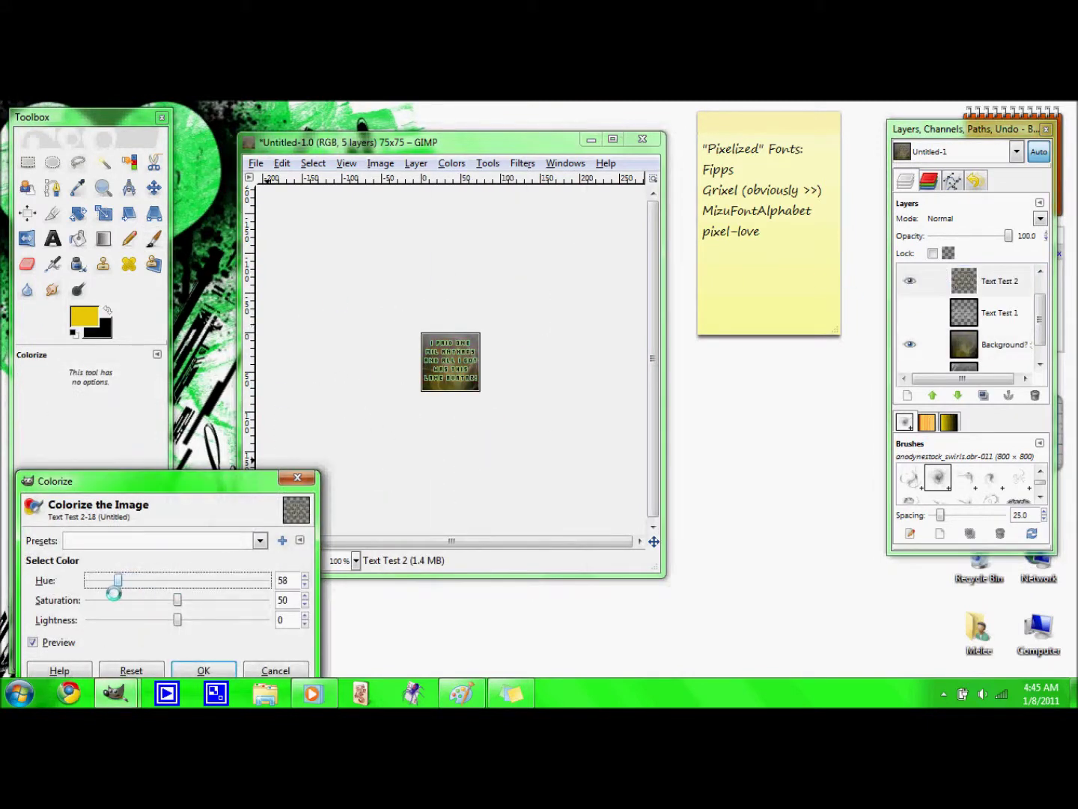
{"action": "left_click_drag", "start_coordinate": [179, 620], "coordinate": [132, 620]}
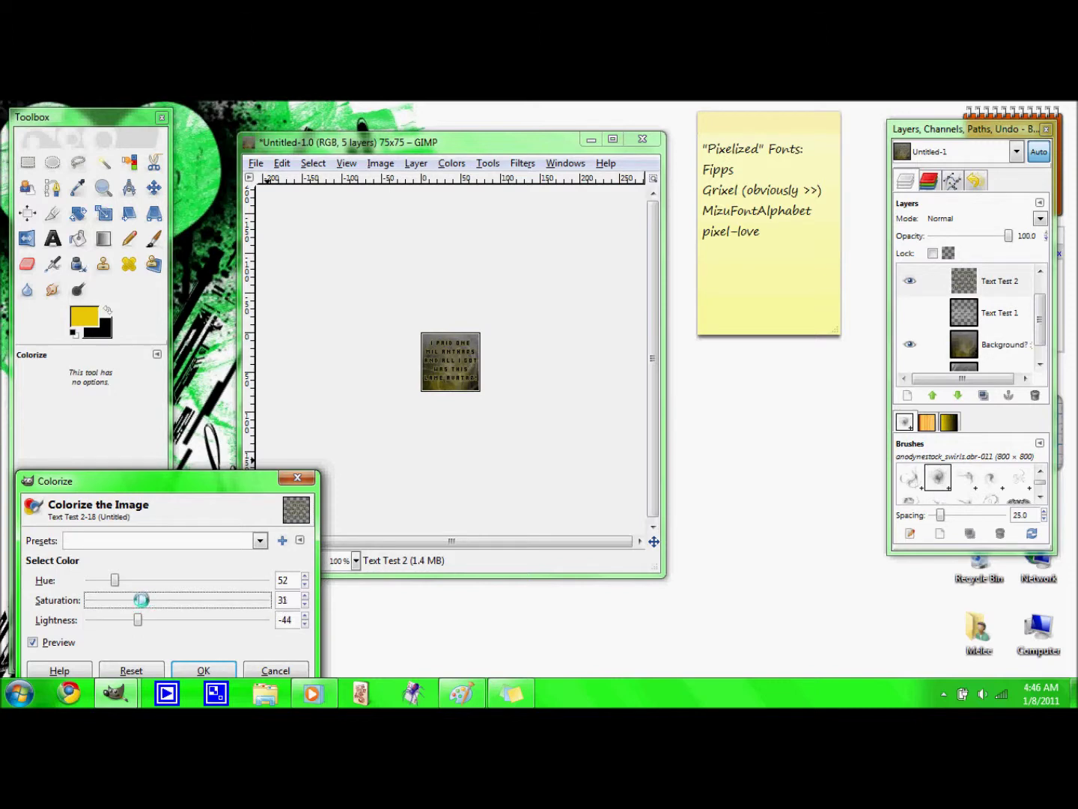
{"action": "key", "text": "shift+o"}
- Check the image at 400% and set the foreground colour to grey 888888
{"action": "left_click", "coordinate": [356, 560]}
{"action": "left_click", "coordinate": [329, 416]}
{"action": "left_click", "coordinate": [355, 560]}
{"action": "left_click", "coordinate": [349, 477]}
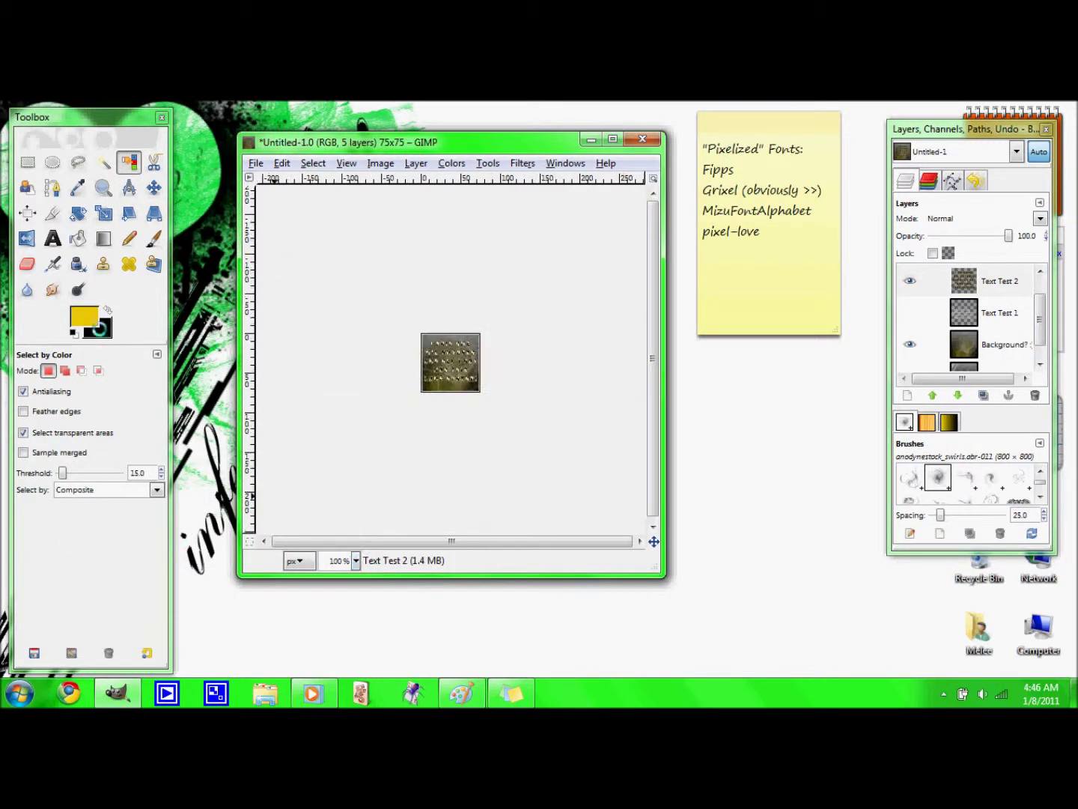
{"action": "key", "text": "d"}
{"action": "left_click", "coordinate": [85, 316]}
{"action": "left_click", "coordinate": [230, 330]}
- Open and cancel the Colorize and Brightness-Contrast dialogs without changes
{"action": "left_click", "coordinate": [277, 370]}
{"action": "key", "text": "p"}
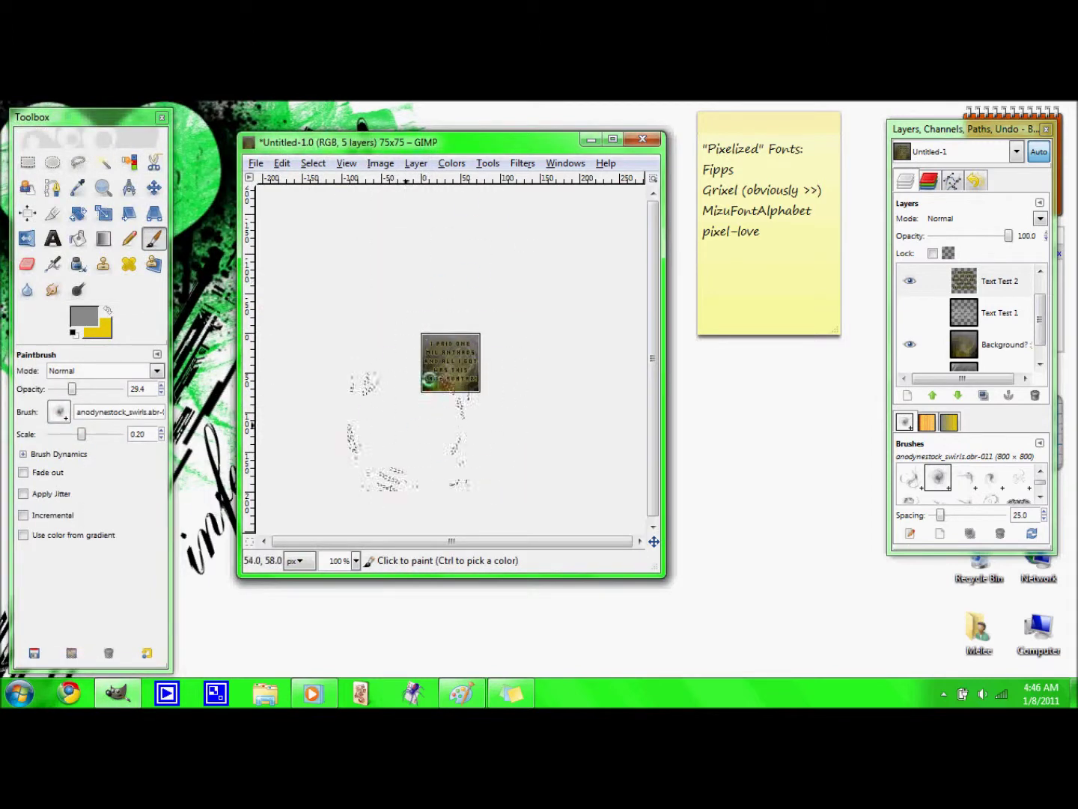
{"action": "key", "text": "r"}
{"action": "left_click", "coordinate": [451, 164]}
{"action": "left_click", "coordinate": [472, 219]}
{"action": "left_click", "coordinate": [278, 668]}
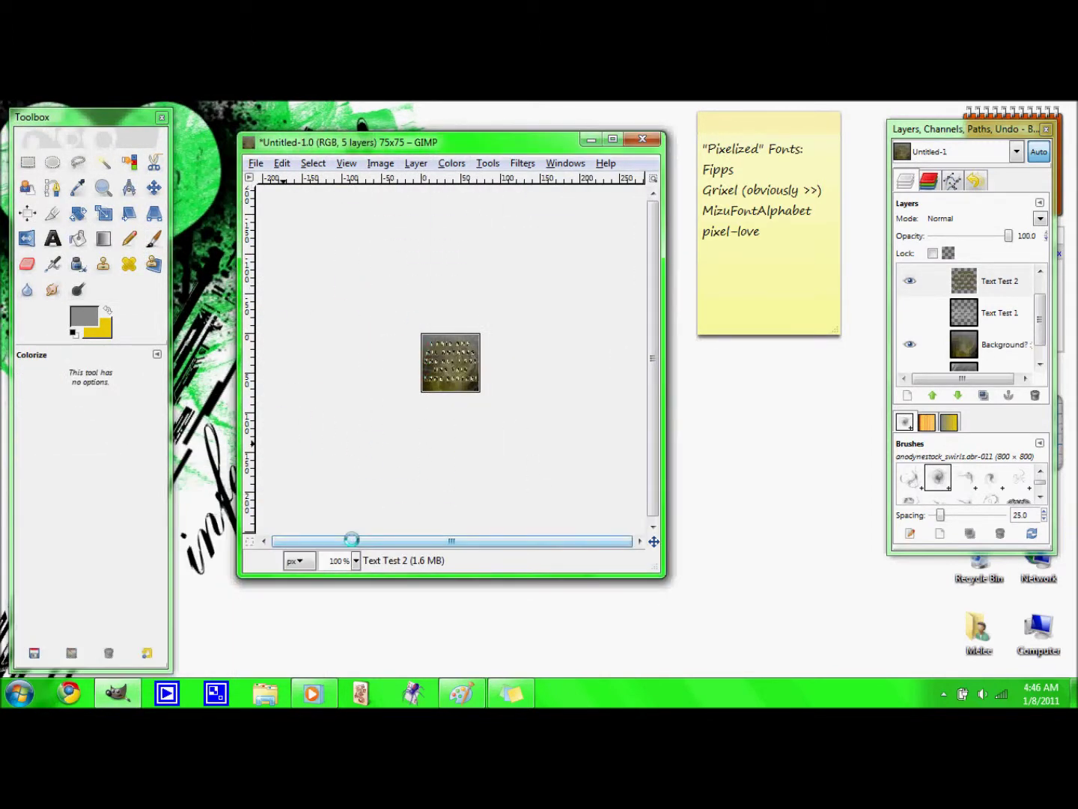
{"action": "left_click", "coordinate": [452, 164]}
{"action": "left_click", "coordinate": [472, 236]}
{"action": "key", "text": "Escape"}
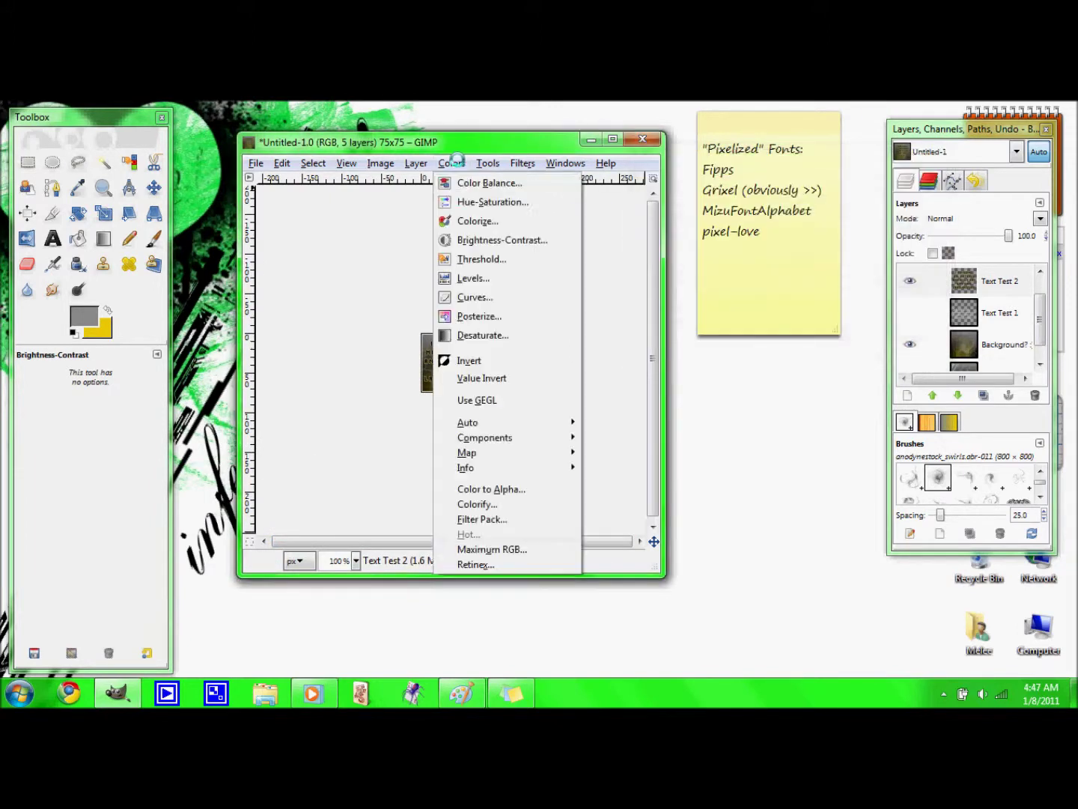
- Colorize Text Test 2 with hue 45, saturation 22, lightness 12
{"action": "left_click", "coordinate": [451, 163]}
{"action": "left_click", "coordinate": [472, 219]}
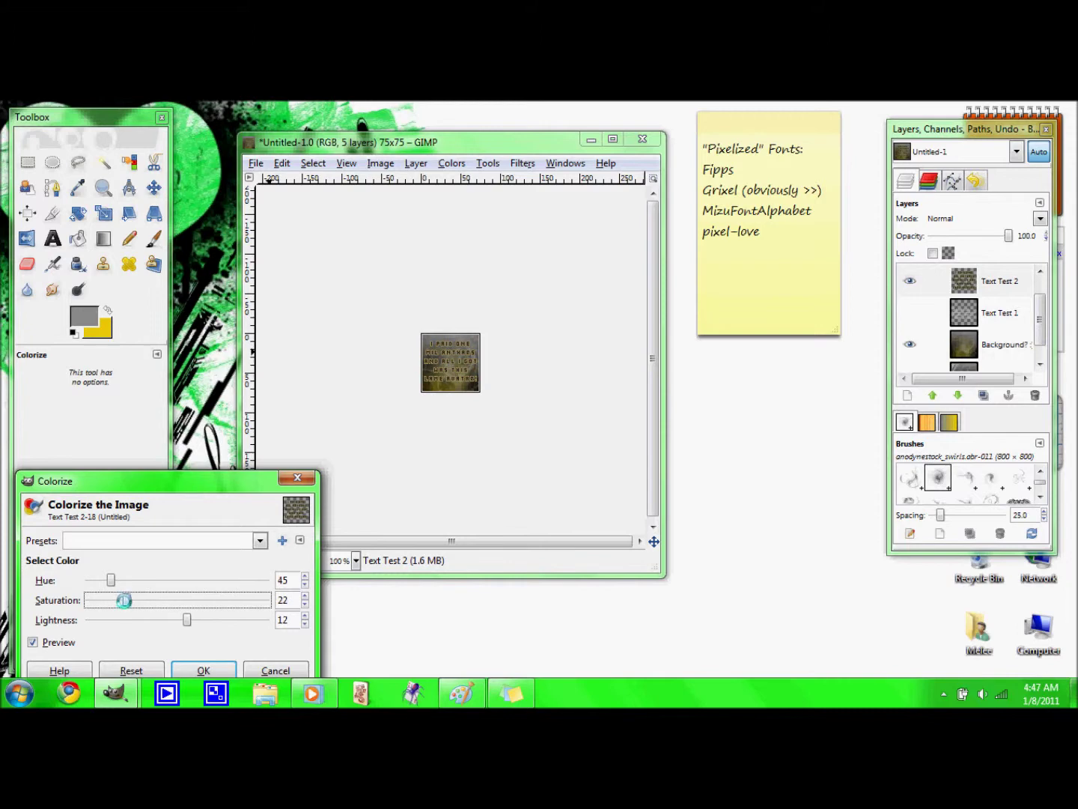
{"action": "key", "text": "shift+o"}
{"action": "left_click", "coordinate": [434, 344]}
- Switch between selection and brush tools and magnify the view to 400%
{"action": "left_click", "coordinate": [153, 238]}
{"action": "key", "text": "r"}
{"action": "left_click", "coordinate": [419, 309]}
{"action": "left_click", "coordinate": [355, 560]}
{"action": "left_click", "coordinate": [360, 408]}
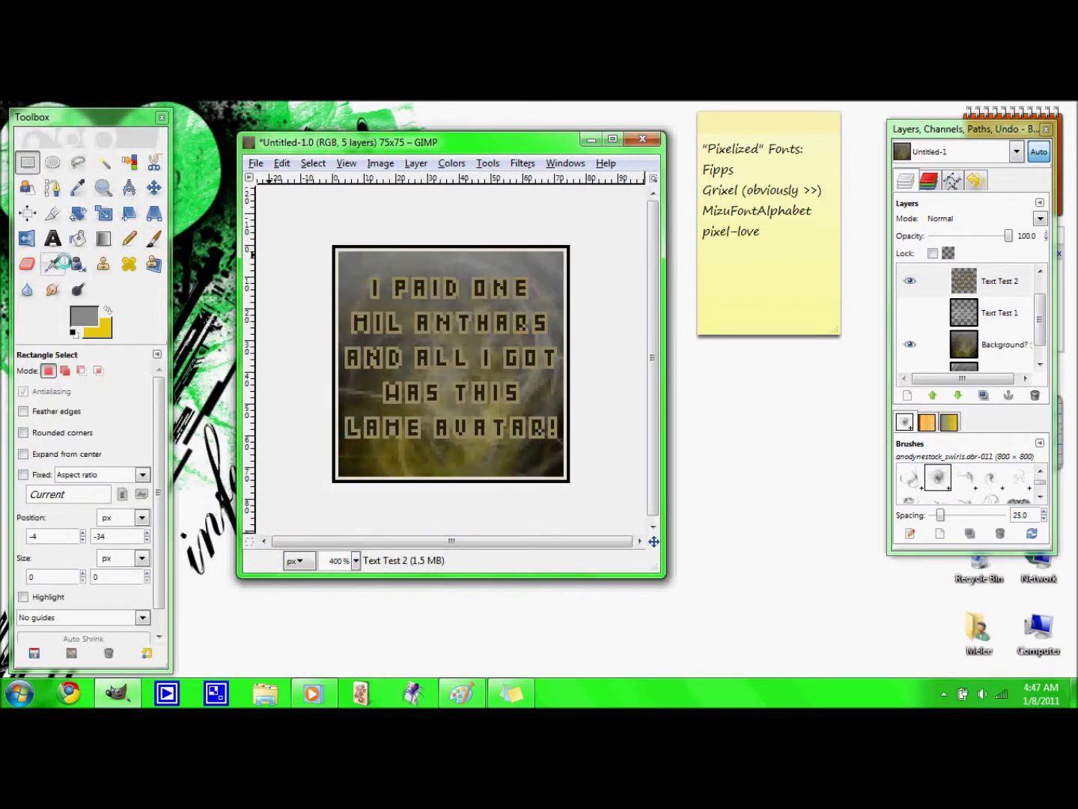
- Sample the caption's tan colour, select the letters by colour, and return to 100%
{"action": "left_click", "coordinate": [77, 187]}
{"action": "left_click", "coordinate": [372, 283]}
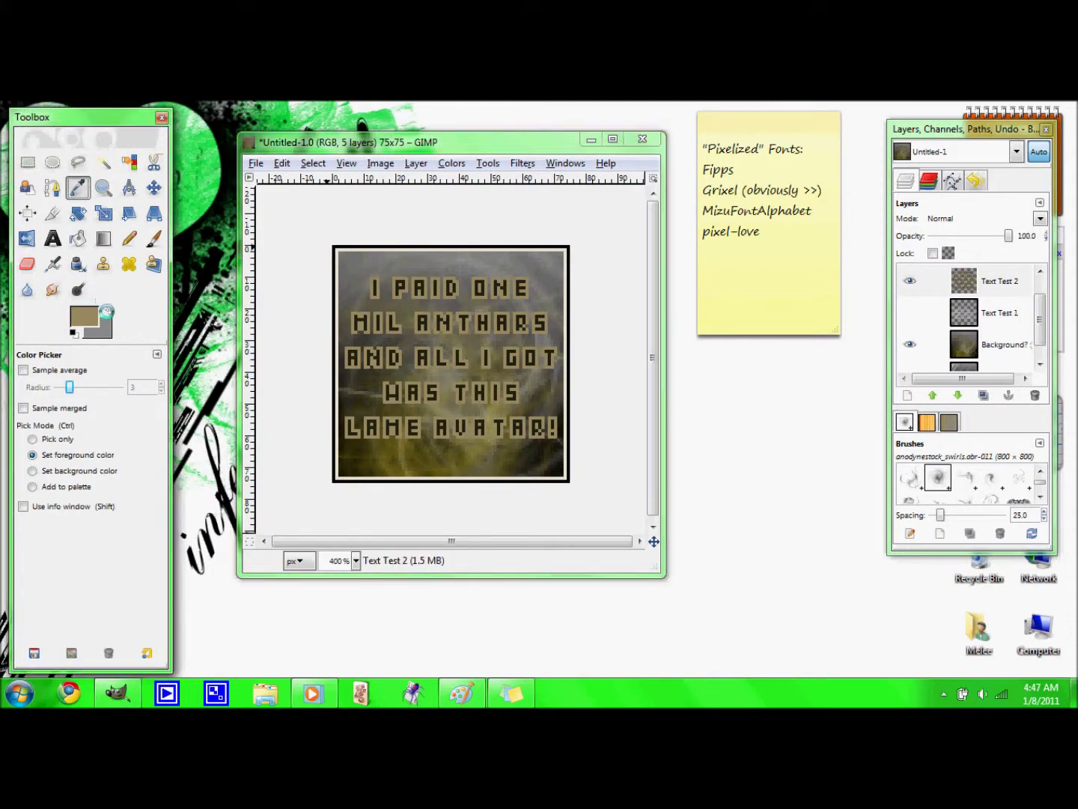
{"action": "left_click", "coordinate": [129, 162]}
{"action": "left_click", "coordinate": [372, 287]}
{"action": "left_click", "coordinate": [107, 309]}
{"action": "left_click", "coordinate": [152, 238]}
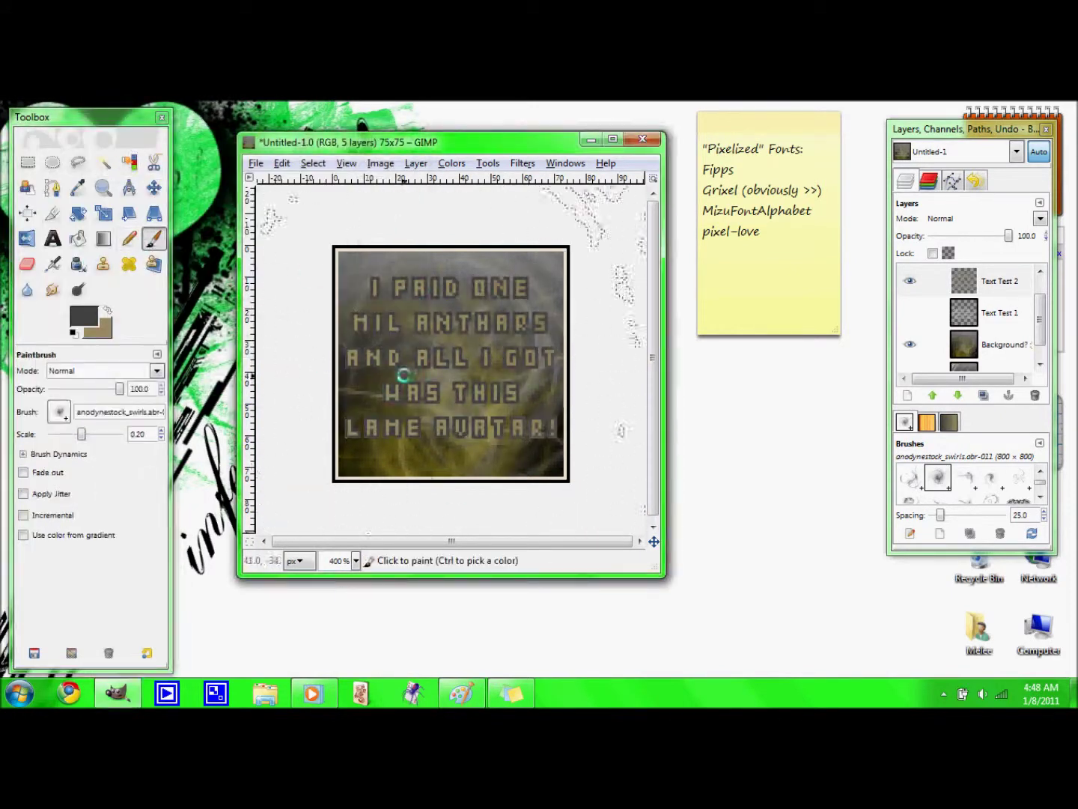
{"action": "left_click", "coordinate": [356, 560]}
{"action": "left_click", "coordinate": [345, 474]}
{"action": "key", "text": "r"}
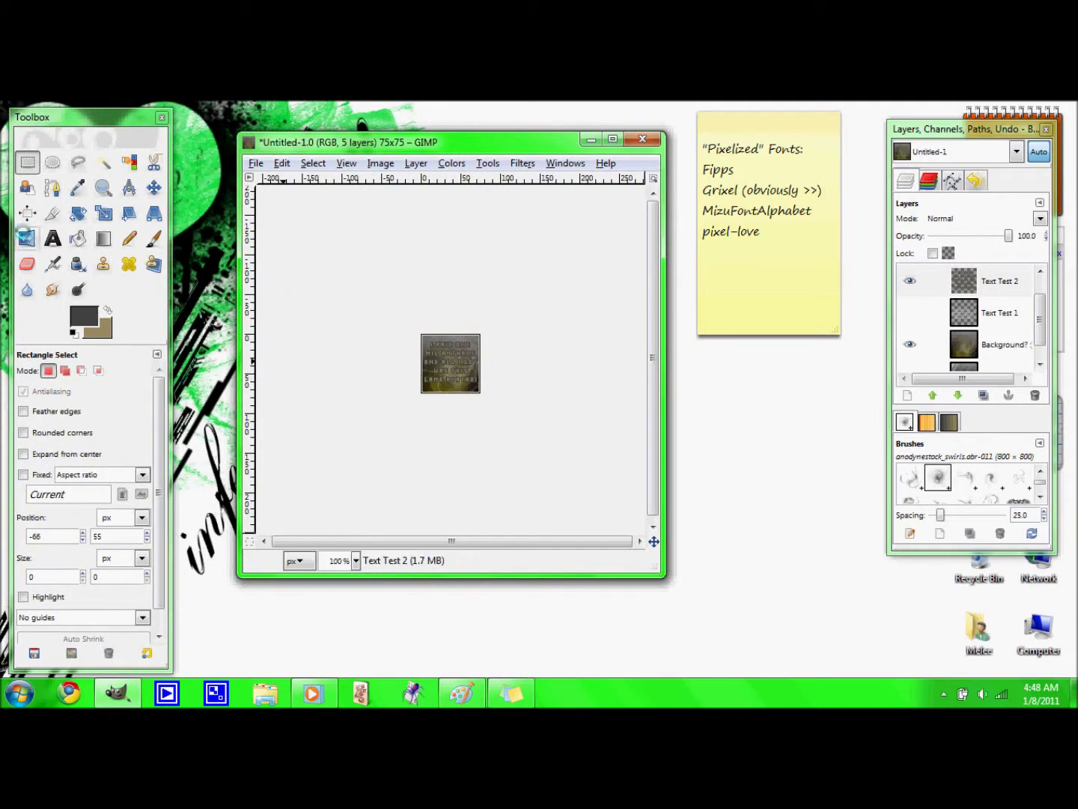
- Set the foreground to a79f66 and select the caption letters by colour at 400%
{"action": "left_click", "coordinate": [84, 316]}
{"action": "left_click_drag", "start_coordinate": [307, 220], "coordinate": [319, 220]}
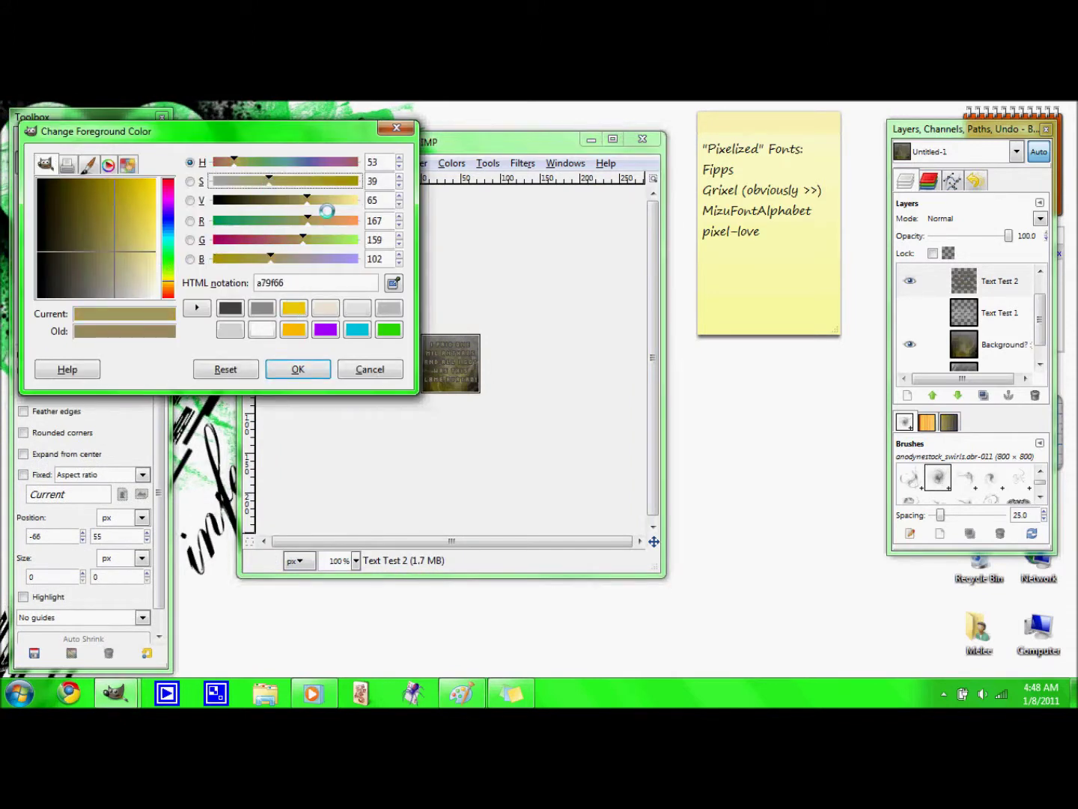
{"action": "left_click", "coordinate": [298, 369]}
{"action": "key", "text": "shift+o"}
{"action": "left_click", "coordinate": [356, 560]}
{"action": "left_click", "coordinate": [344, 444]}
{"action": "left_click", "coordinate": [435, 397]}
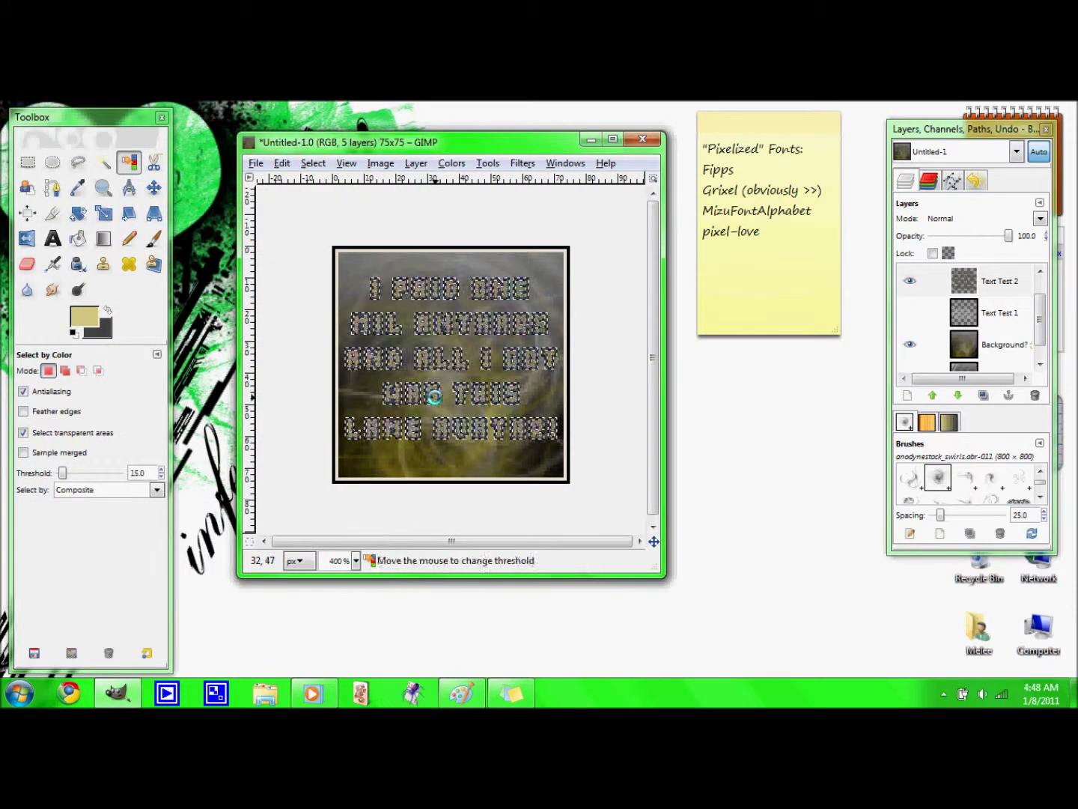
- Paint swirls over the selected letters and return the view to 100%
{"action": "left_click", "coordinate": [153, 238]}
{"action": "left_click", "coordinate": [356, 560]}
{"action": "left_click", "coordinate": [352, 474]}
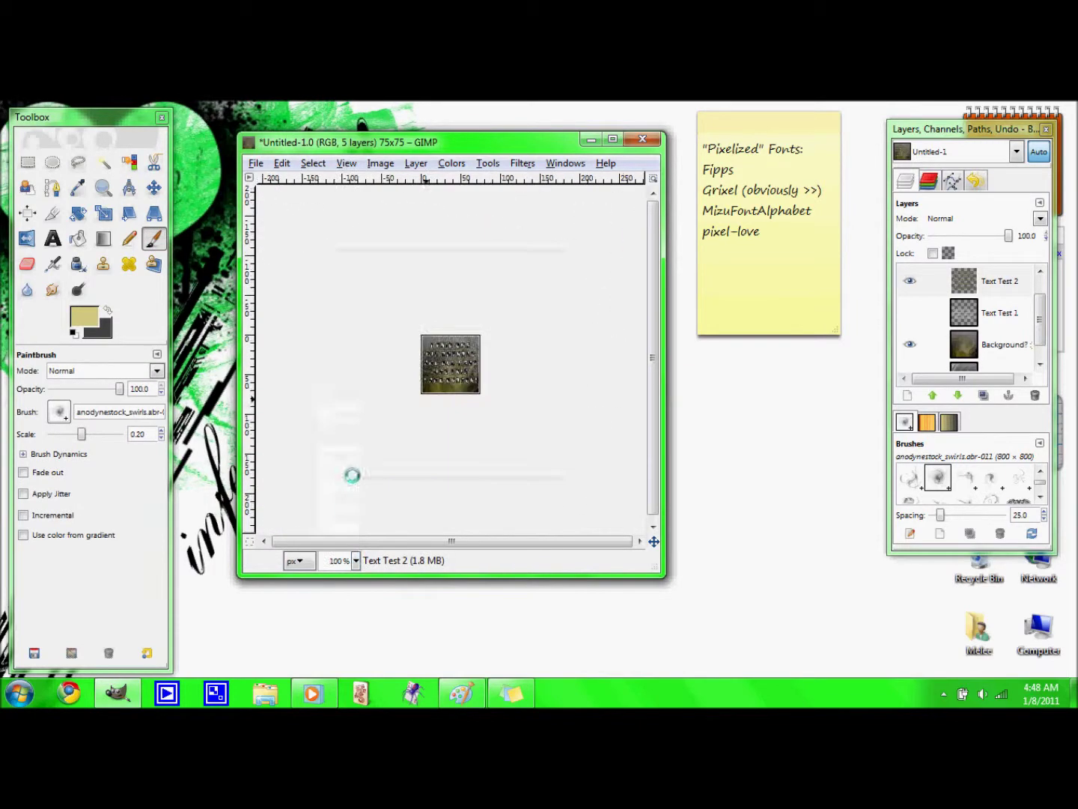
{"action": "key", "text": "r"}
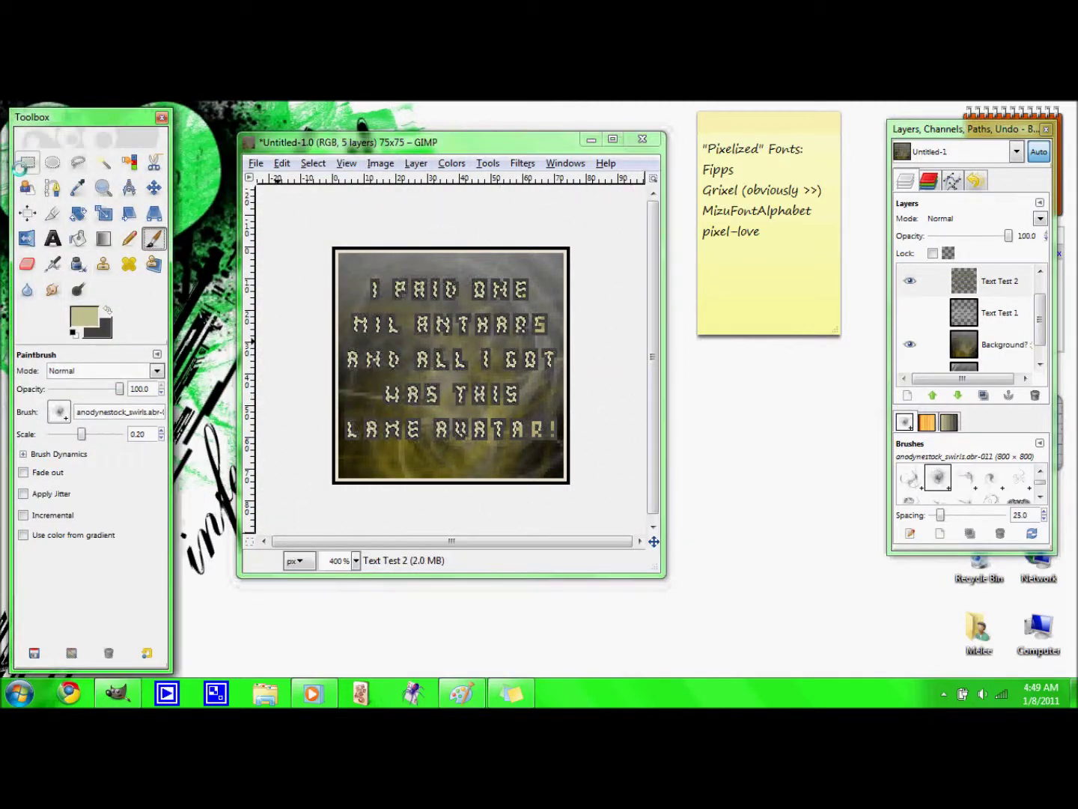
{"action": "key", "text": "1"}
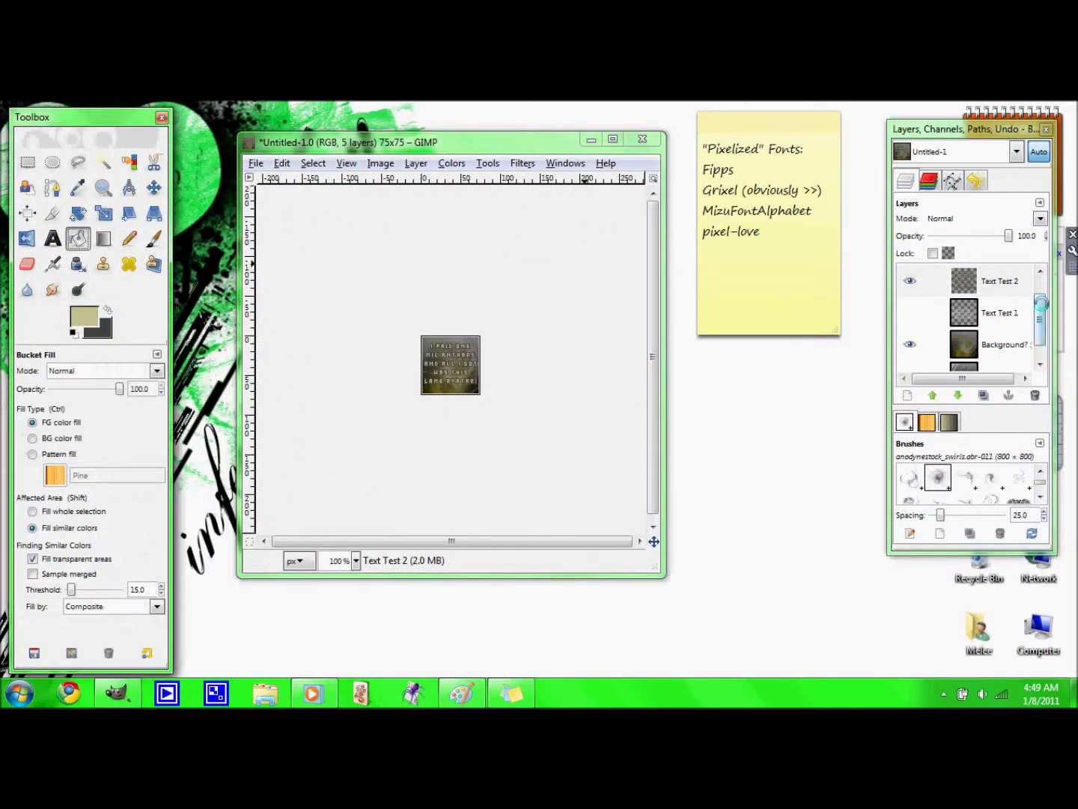
- At 400% zoom, select the Border layer's frame by colour
{"action": "left_click", "coordinate": [356, 560]}
{"action": "left_click", "coordinate": [337, 438]}
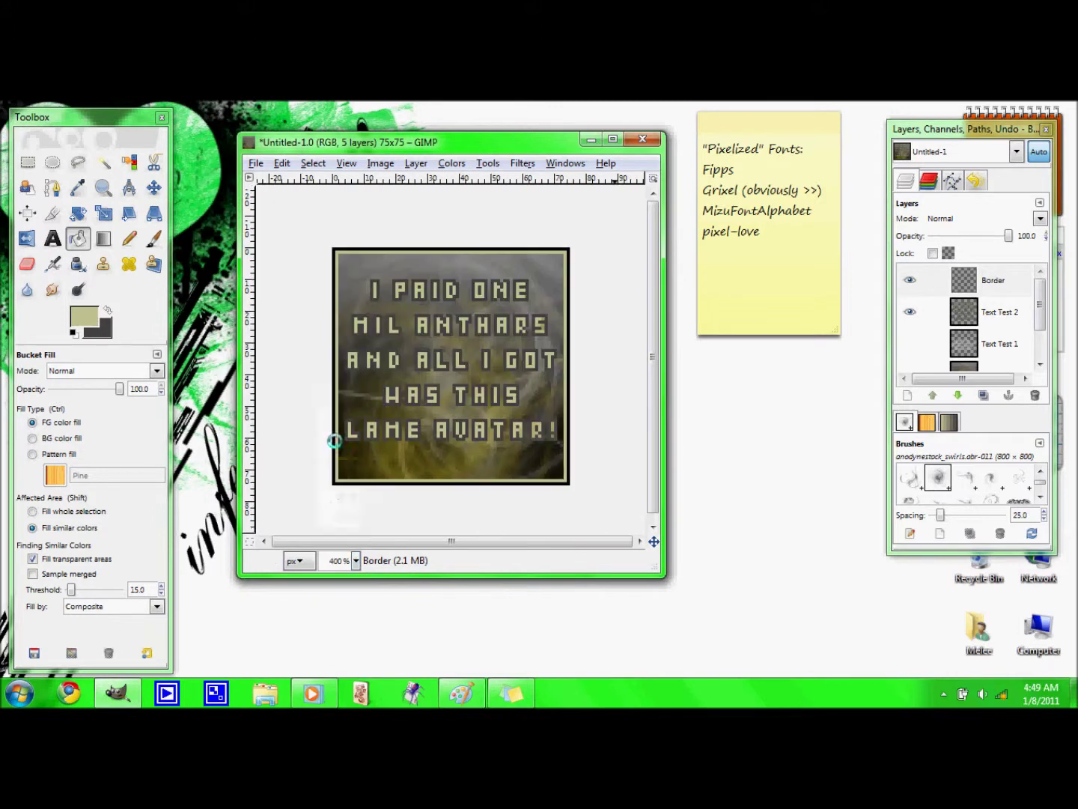
{"action": "left_click", "coordinate": [987, 280]}
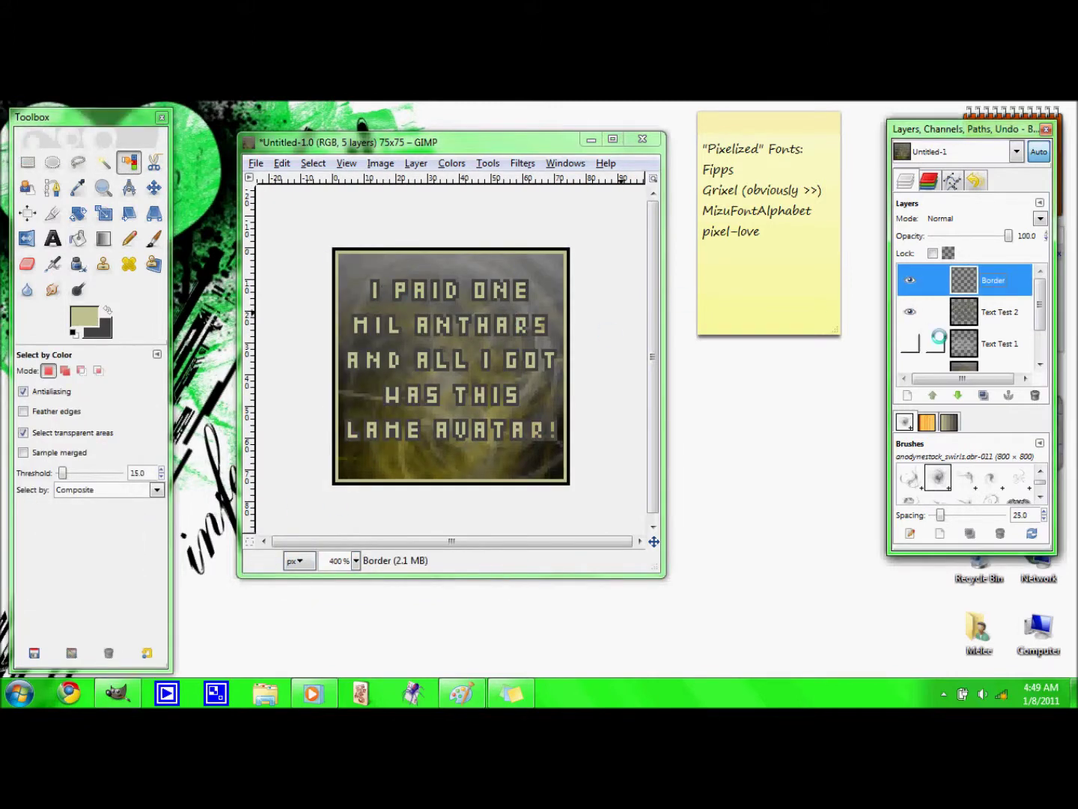
{"action": "left_click", "coordinate": [479, 319]}
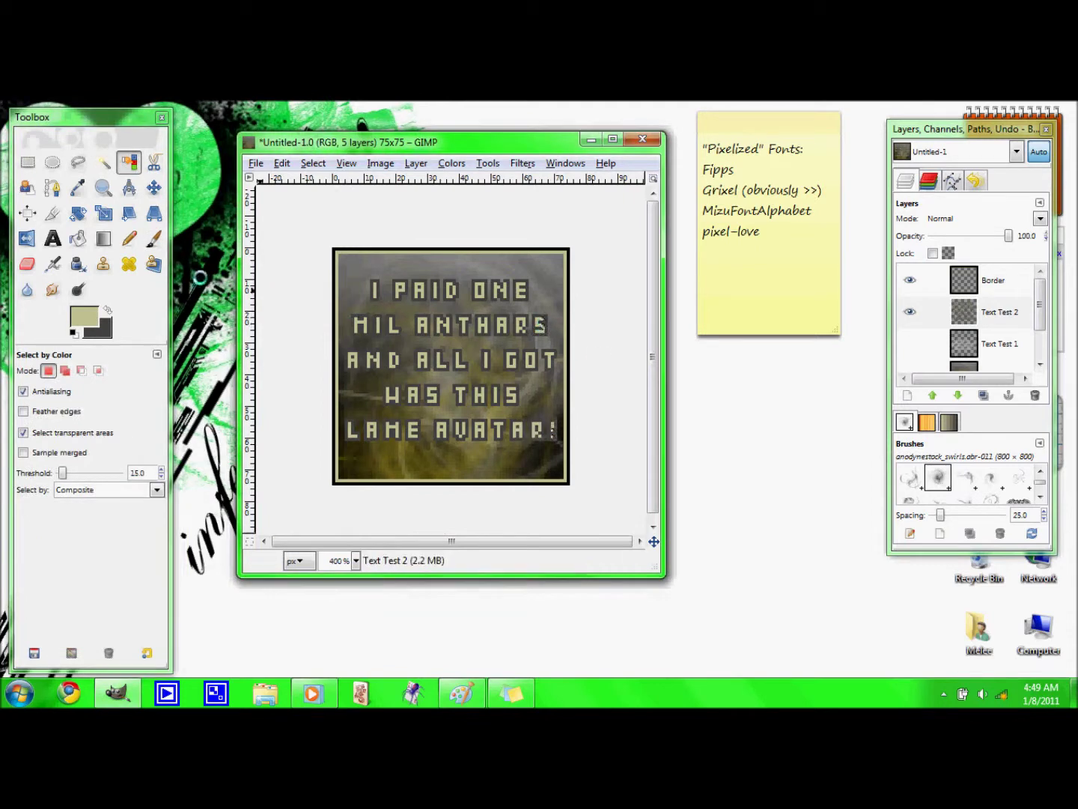
{"action": "key", "text": "p"}
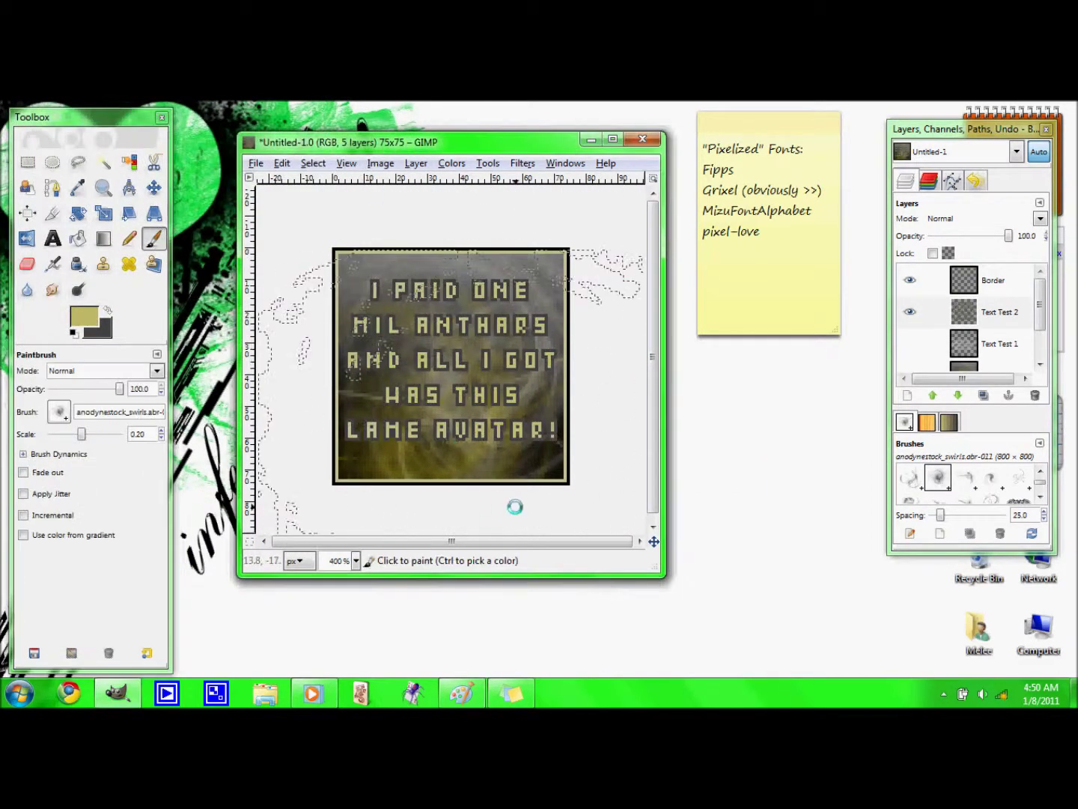
{"action": "key", "text": "1"}
- Bucket-fill the frame with cream at 400%, then return to 100% and enlarge the window
{"action": "key", "text": "r"}
{"action": "left_click", "coordinate": [356, 560]}
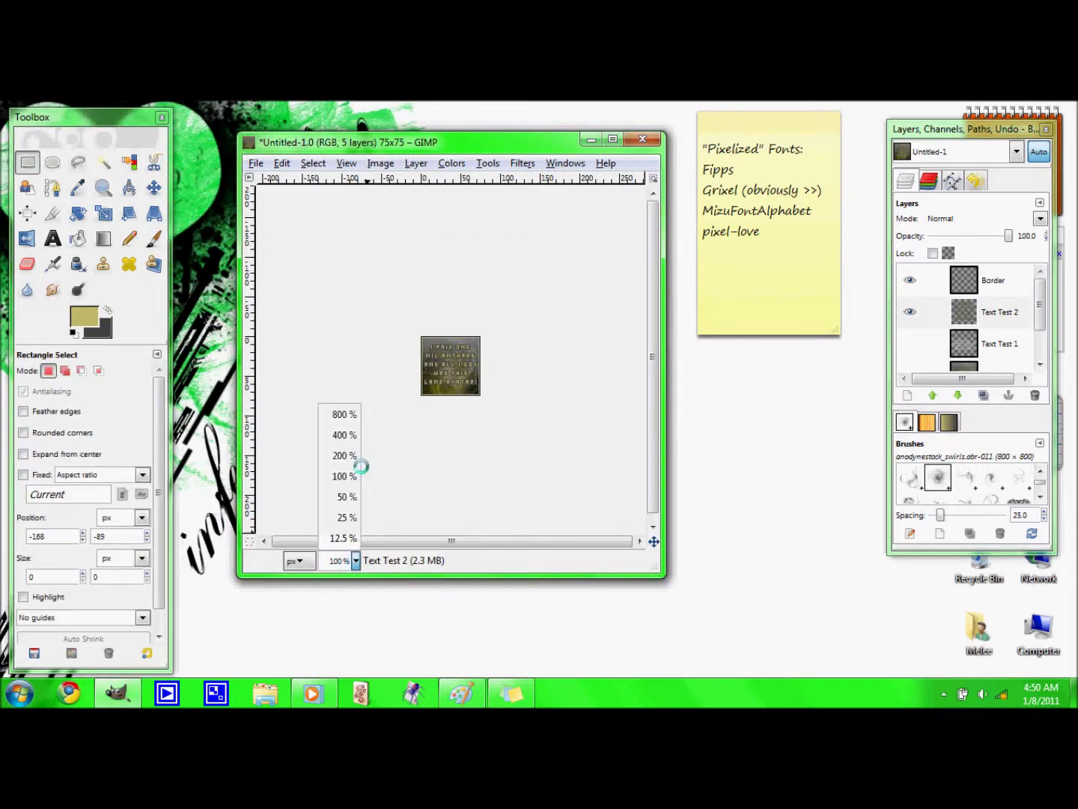
{"action": "left_click", "coordinate": [344, 434]}
{"action": "key", "text": "shift+b"}
{"action": "left_click", "coordinate": [84, 316]}
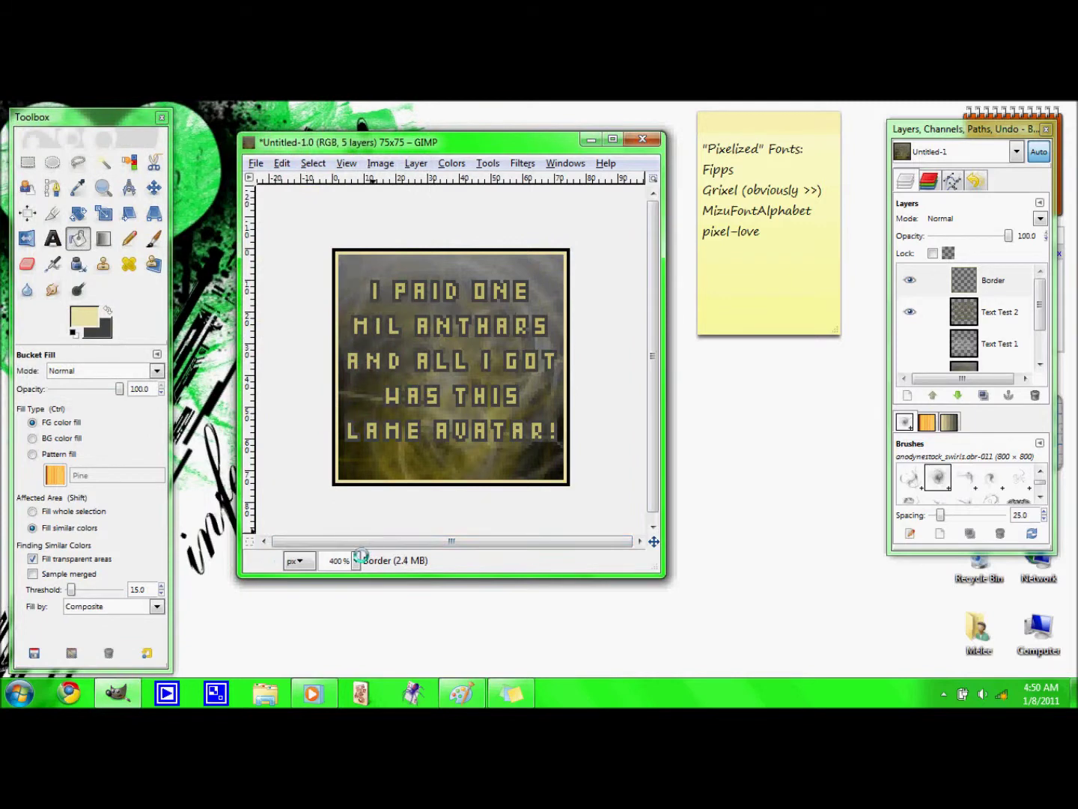
{"action": "key", "text": "1"}
{"action": "left_click_drag", "start_coordinate": [663, 575], "coordinate": [702, 603]}
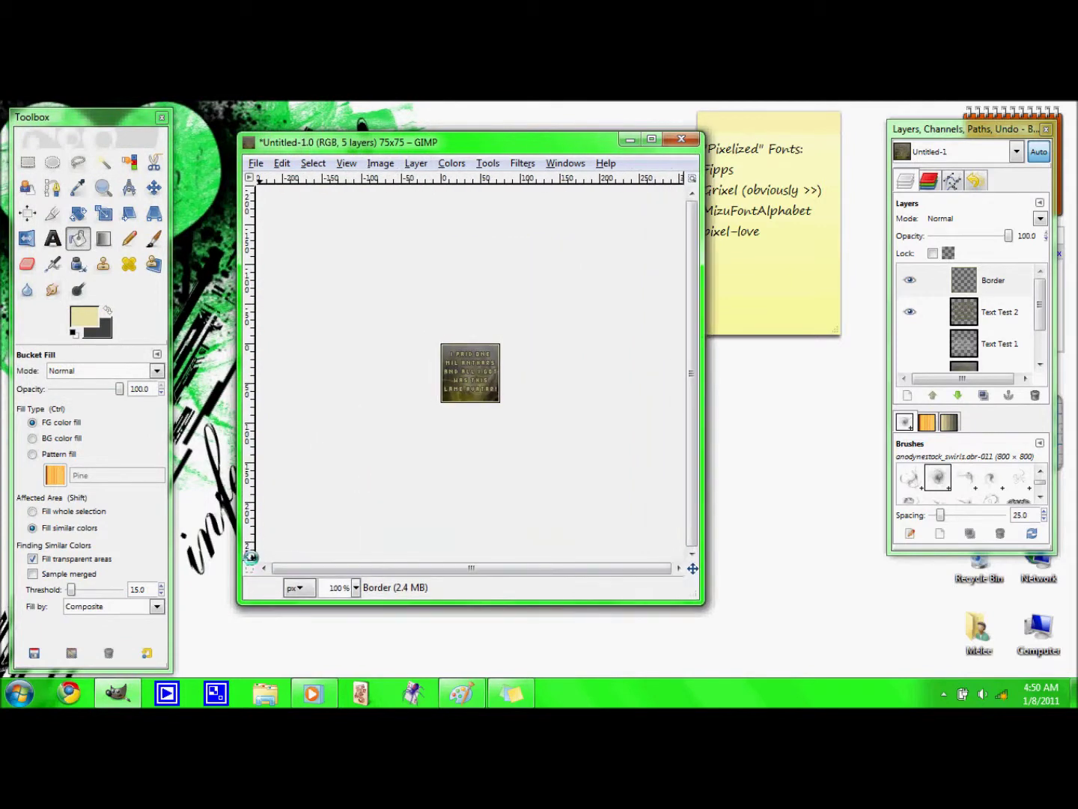
- Select the blocky caption's letters by colour and shade them with the dark foreground colour
{"action": "left_click", "coordinate": [346, 463]}
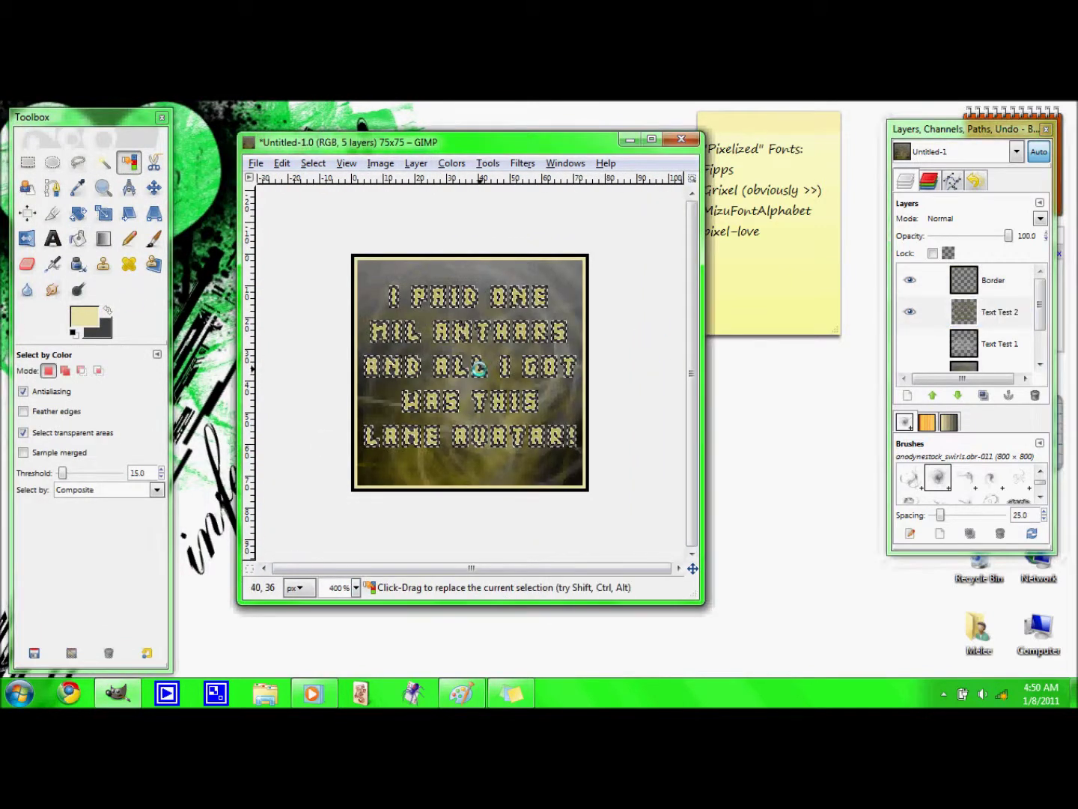
{"action": "left_click", "coordinate": [297, 369]}
{"action": "key", "text": "p"}
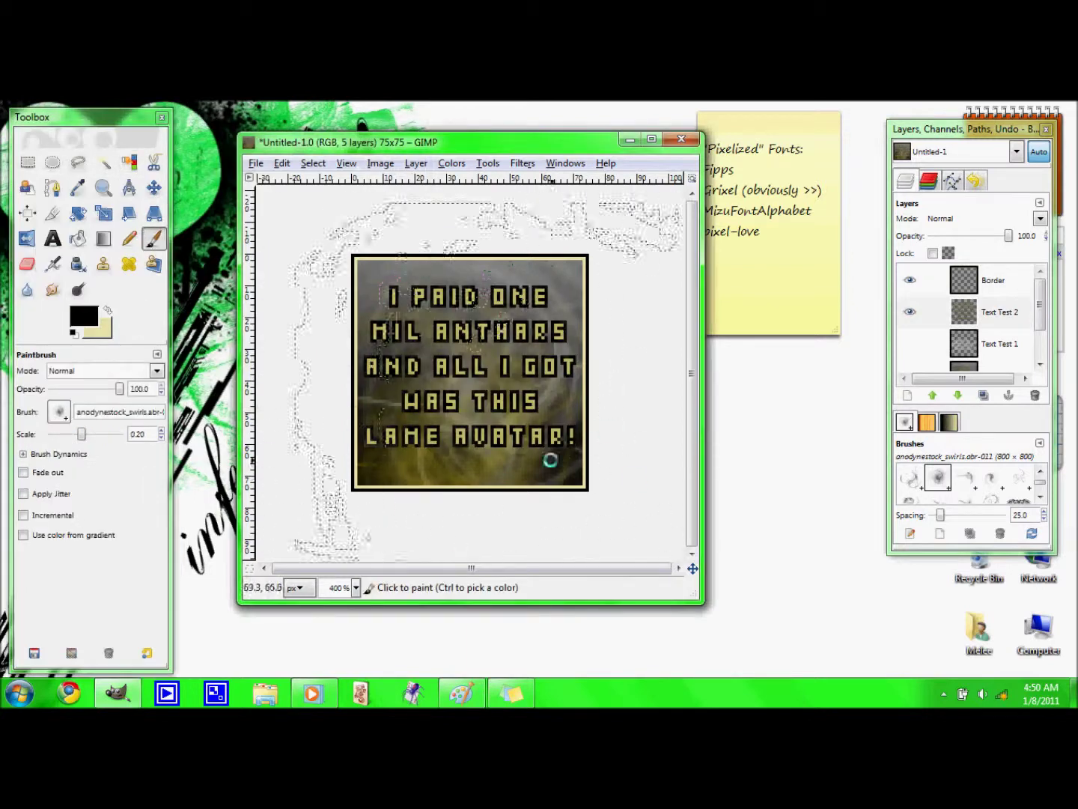
{"action": "key", "text": "1"}
{"action": "key", "text": "r"}
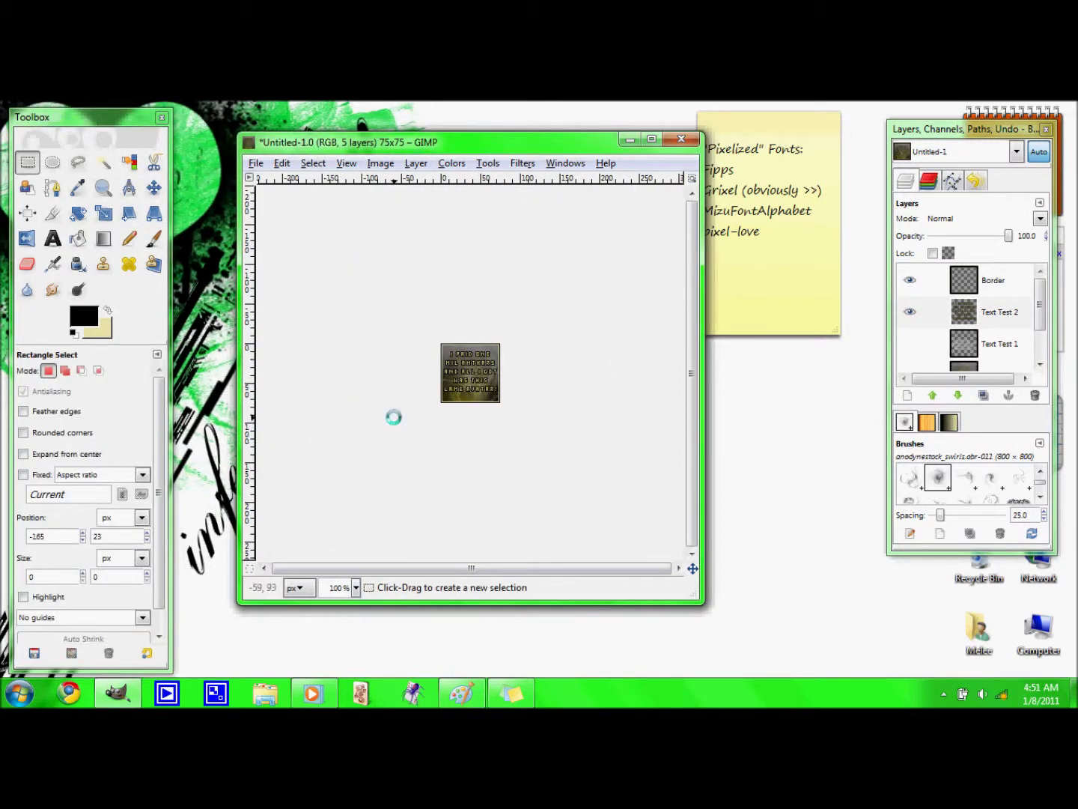
- Hide Text Test 2, show Text Test 1 at 400%, and select its letters by colour
{"action": "left_click", "coordinate": [909, 312]}
{"action": "left_click", "coordinate": [909, 343]}
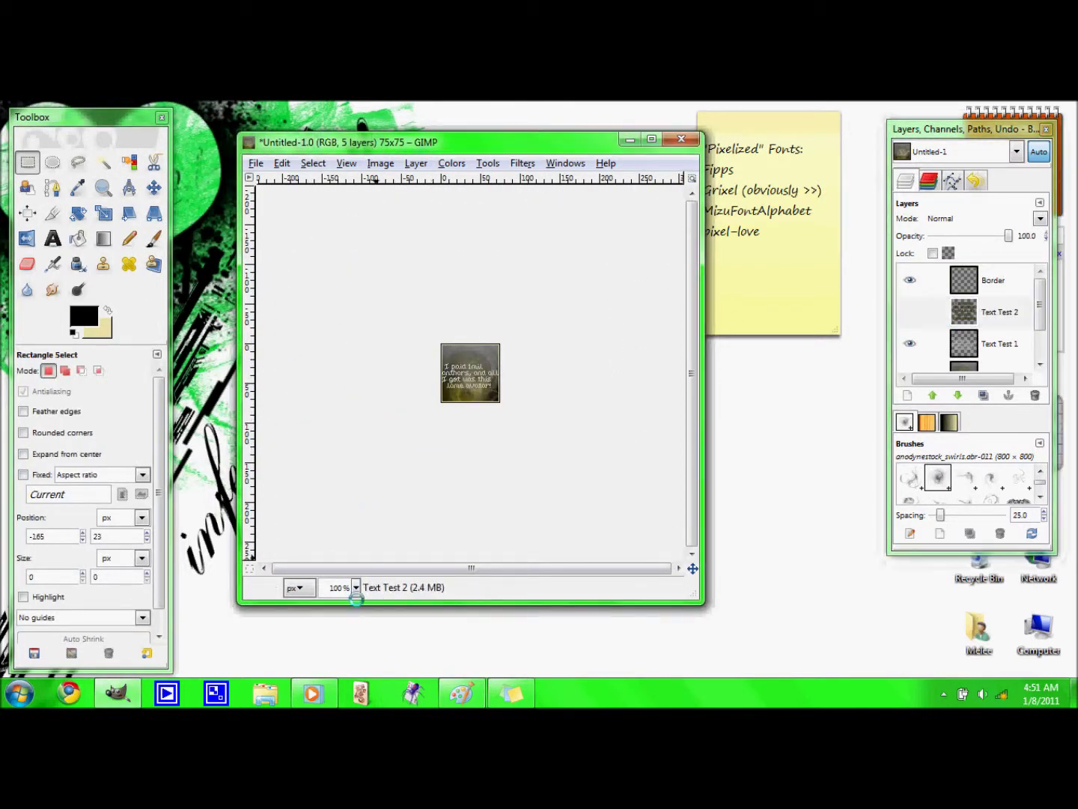
{"action": "left_click", "coordinate": [355, 587]}
{"action": "left_click", "coordinate": [355, 467]}
{"action": "left_click", "coordinate": [129, 162]}
{"action": "left_click", "coordinate": [963, 343]}
{"action": "left_click", "coordinate": [449, 396]}
{"action": "key", "text": "x"}
- Sample the olive colour from the Text Test 2 caption, then reselect Text Test 1's letters
{"action": "left_click", "coordinate": [964, 313]}
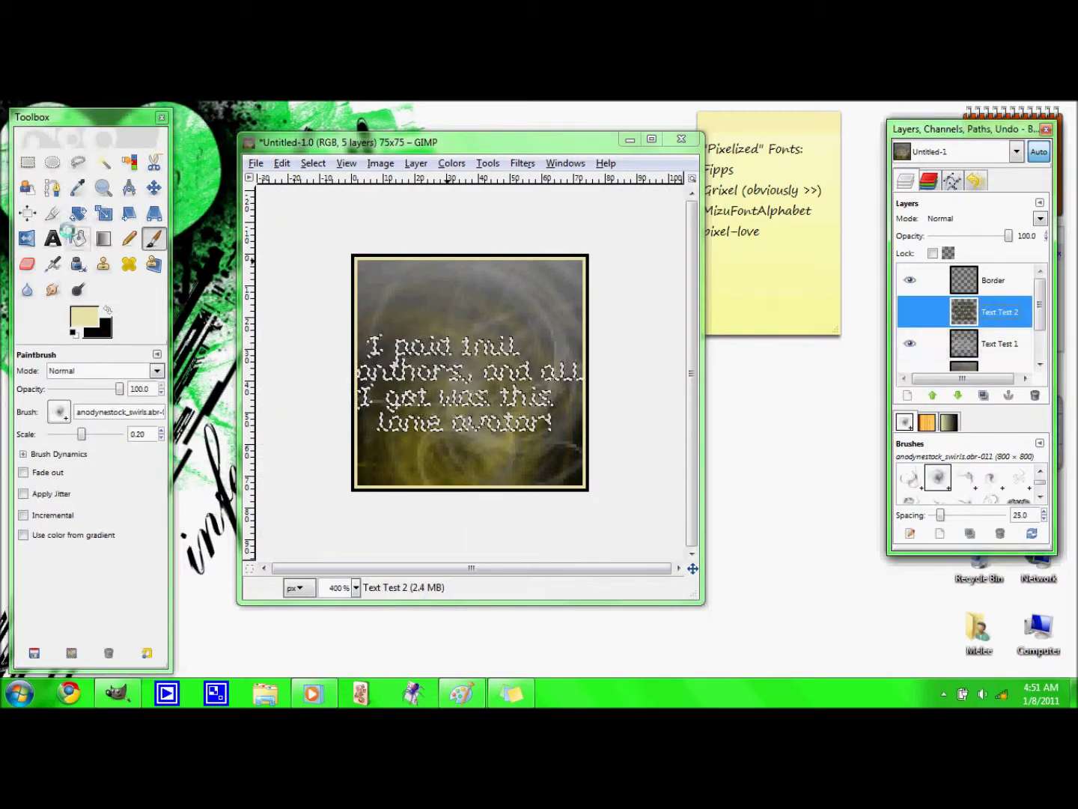
{"action": "left_click", "coordinate": [27, 161]}
{"action": "left_click", "coordinate": [909, 313]}
{"action": "left_click", "coordinate": [77, 187]}
{"action": "left_click", "coordinate": [404, 300]}
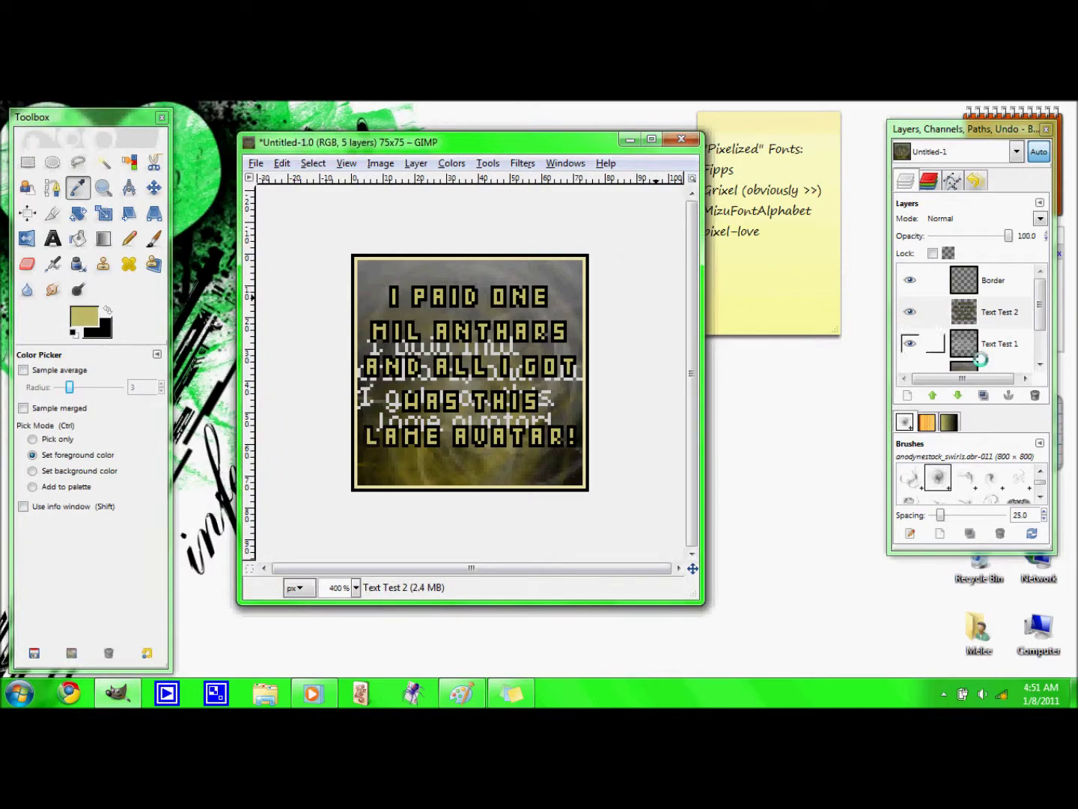
{"action": "left_click", "coordinate": [910, 312]}
{"action": "left_click", "coordinate": [909, 343]}
{"action": "left_click", "coordinate": [130, 161]}
{"action": "left_click", "coordinate": [376, 346]}
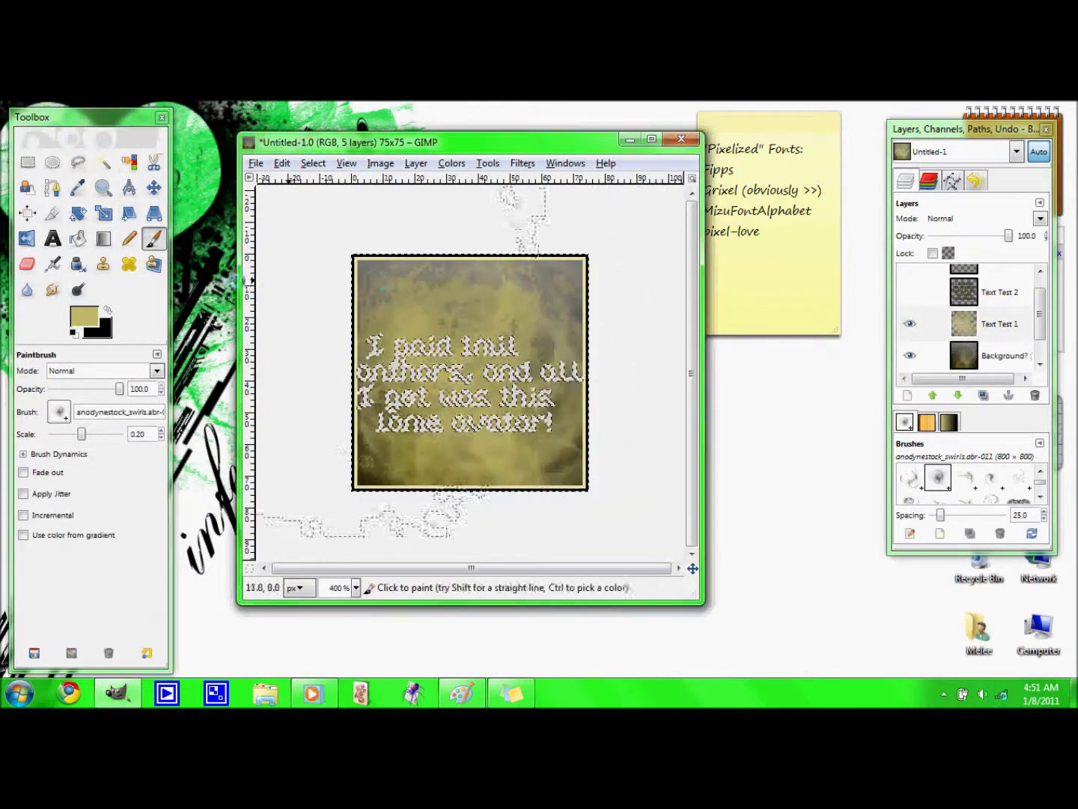
- Paint the selected Text Test 1 letters olive with the Circle (19) brush
{"action": "key", "text": "p"}
{"action": "left_click", "coordinate": [399, 338]}
{"action": "left_click", "coordinate": [58, 411]}
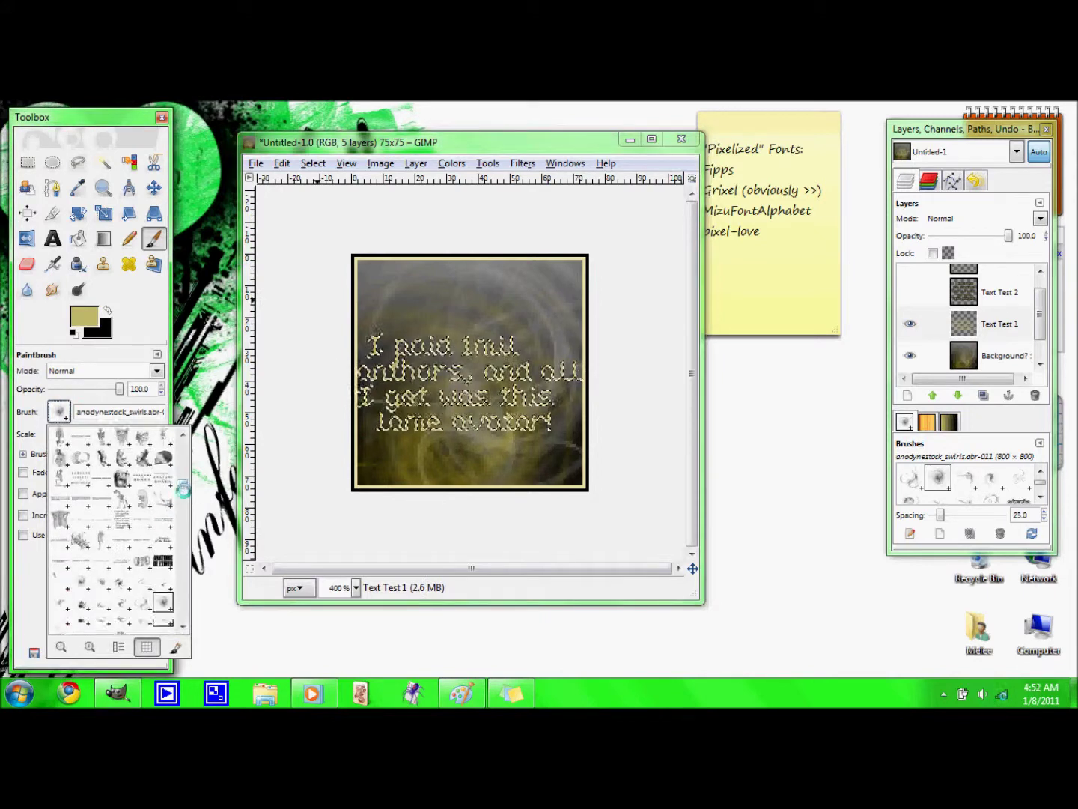
{"action": "left_click", "coordinate": [78, 479]}
- Copy the letters onto their own layer and darken that copy with Brightness-Contrast
{"action": "key", "text": "r"}
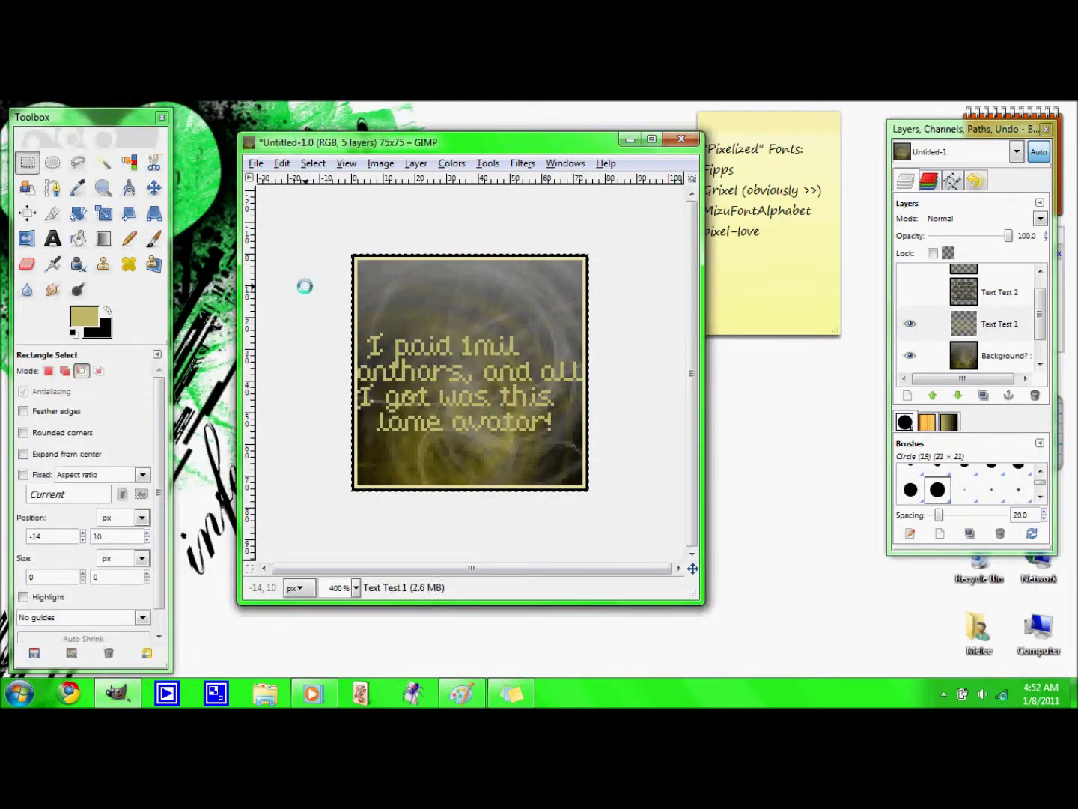
{"action": "key", "text": "ctrl+c"}
{"action": "key", "text": "ctrl+v"}
{"action": "left_click", "coordinate": [909, 395]}
{"action": "left_click", "coordinate": [451, 163]}
{"action": "left_click", "coordinate": [487, 230]}
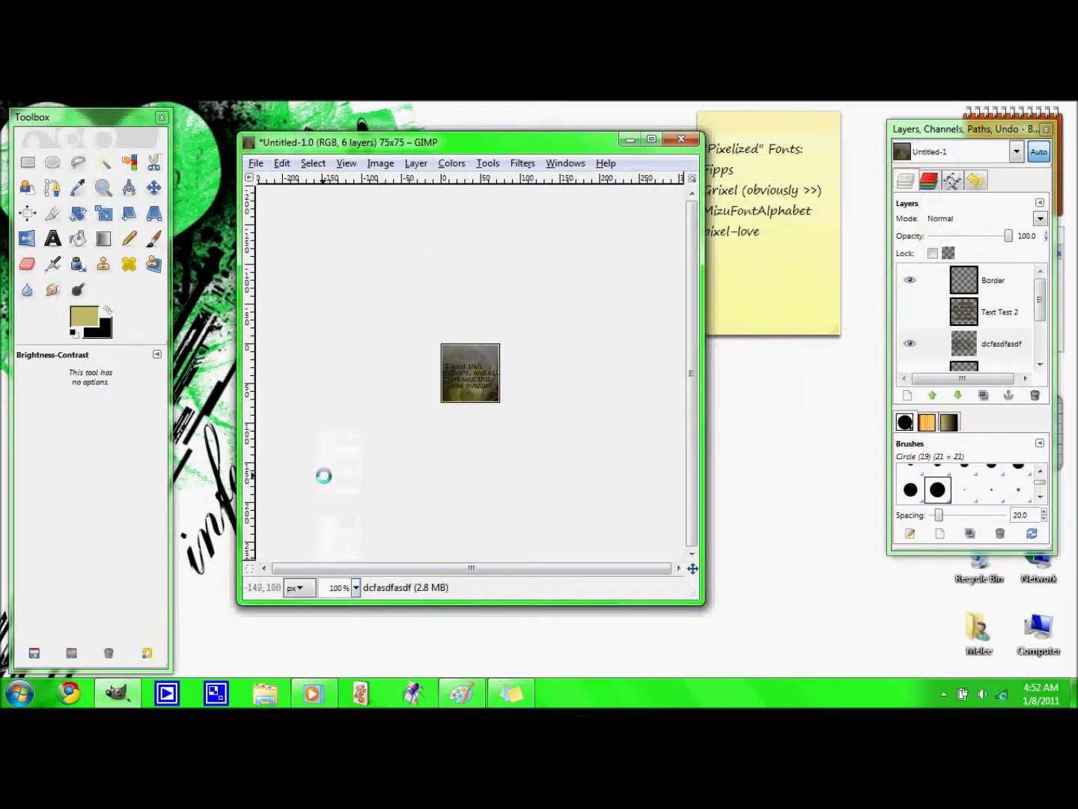
{"action": "left_click", "coordinate": [77, 186]}
{"action": "left_click", "coordinate": [477, 405]}
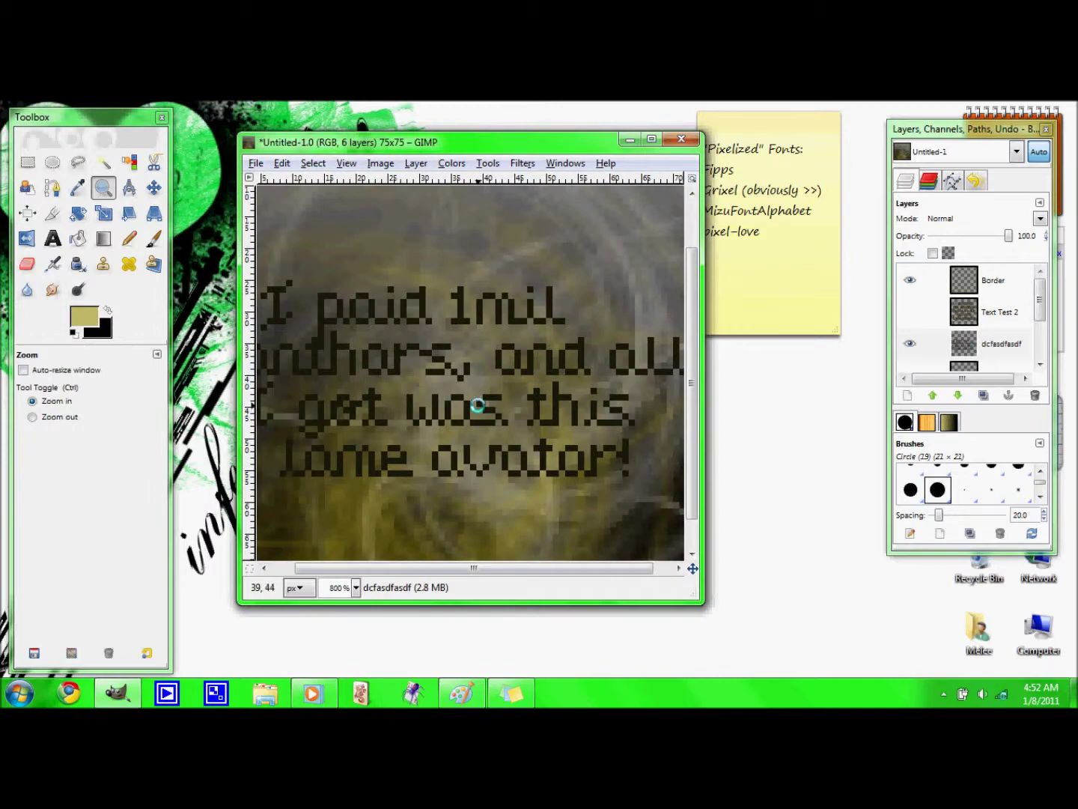
- Paste the dark text copy one pixel offset and anchor it as a shadow outline
{"action": "key", "text": "r"}
{"action": "left_click", "coordinate": [1002, 343]}
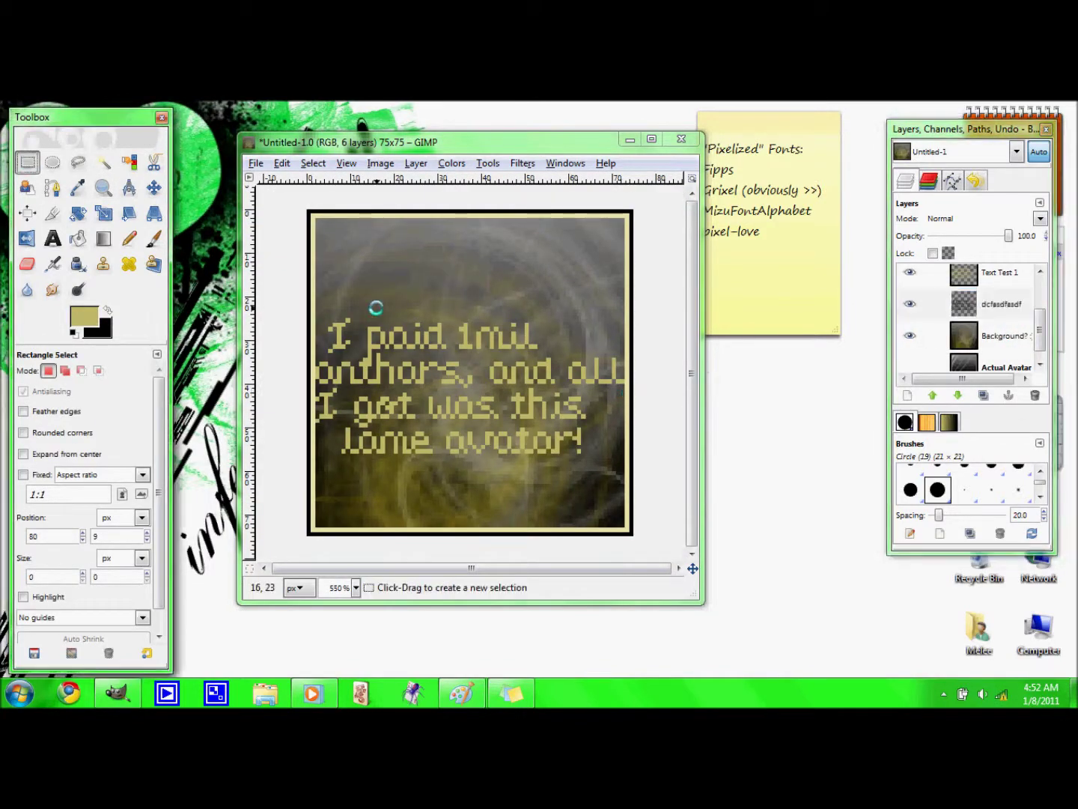
{"action": "key", "text": "ctrl+c"}
{"action": "key", "text": "ctrl+v"}
{"action": "left_click_drag", "start_coordinate": [365, 348], "coordinate": [373, 347]}
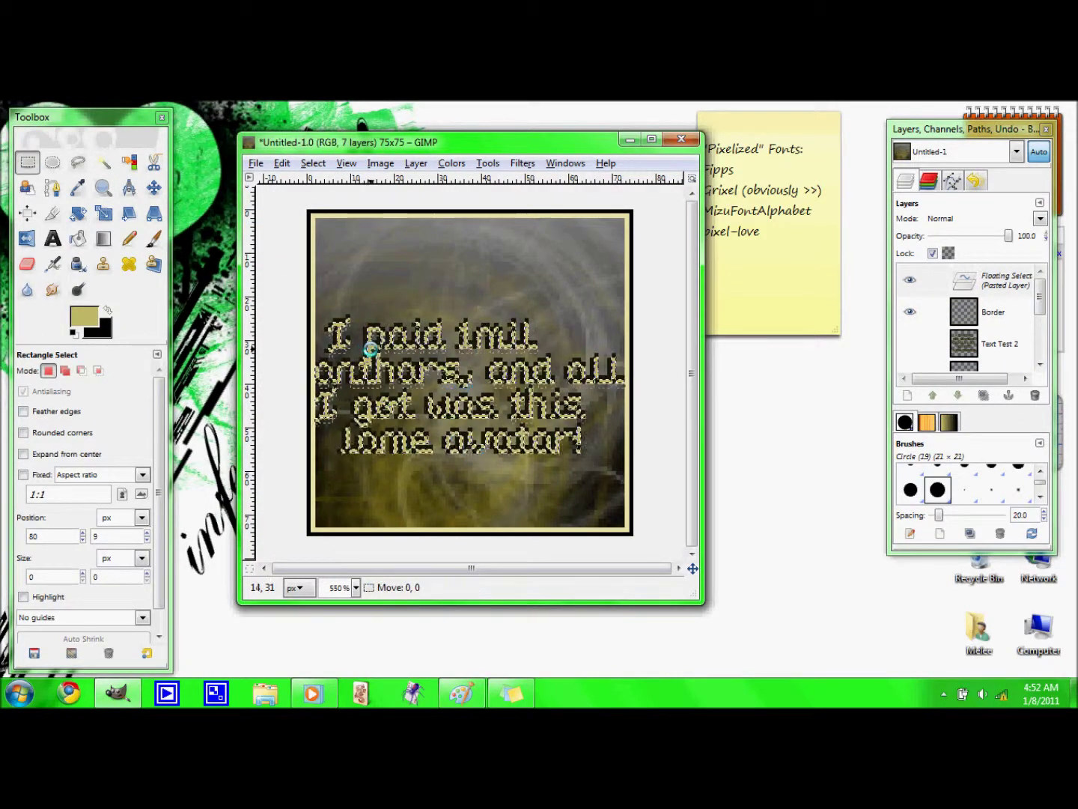
{"action": "left_click", "coordinate": [381, 460]}
{"action": "left_click", "coordinate": [355, 587]}
{"action": "left_click", "coordinate": [333, 505]}
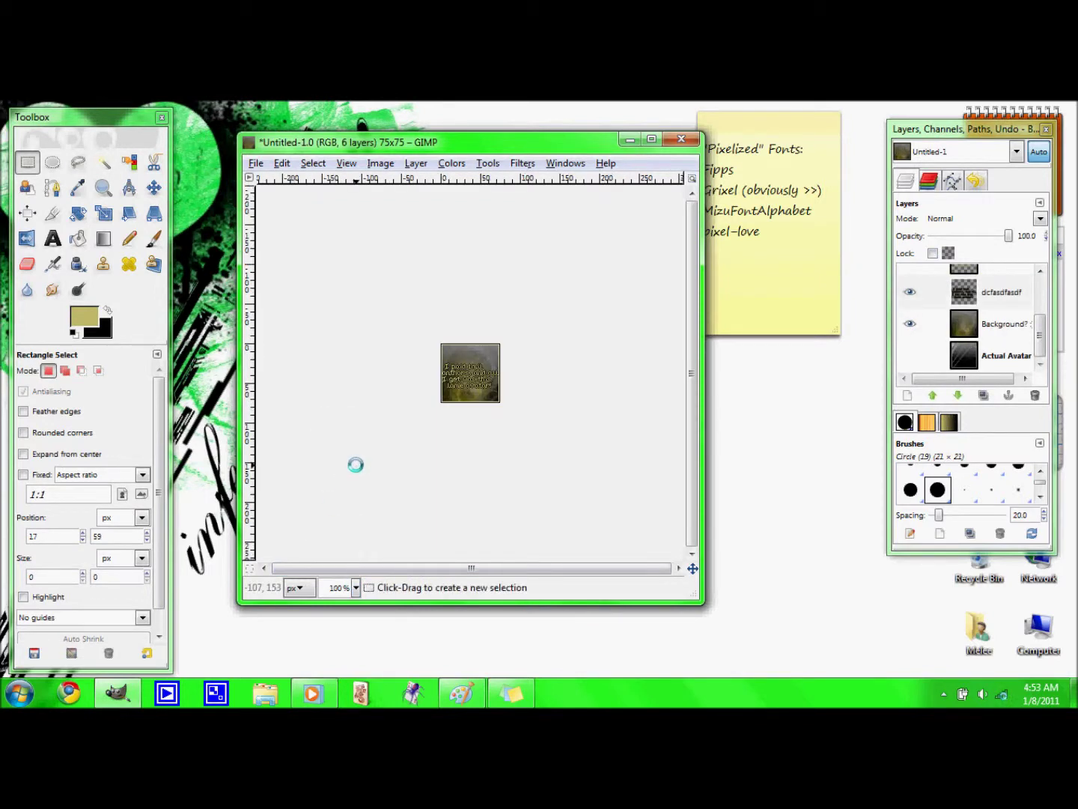
{"action": "left_click", "coordinate": [351, 587]}
{"action": "left_click", "coordinate": [334, 536]}
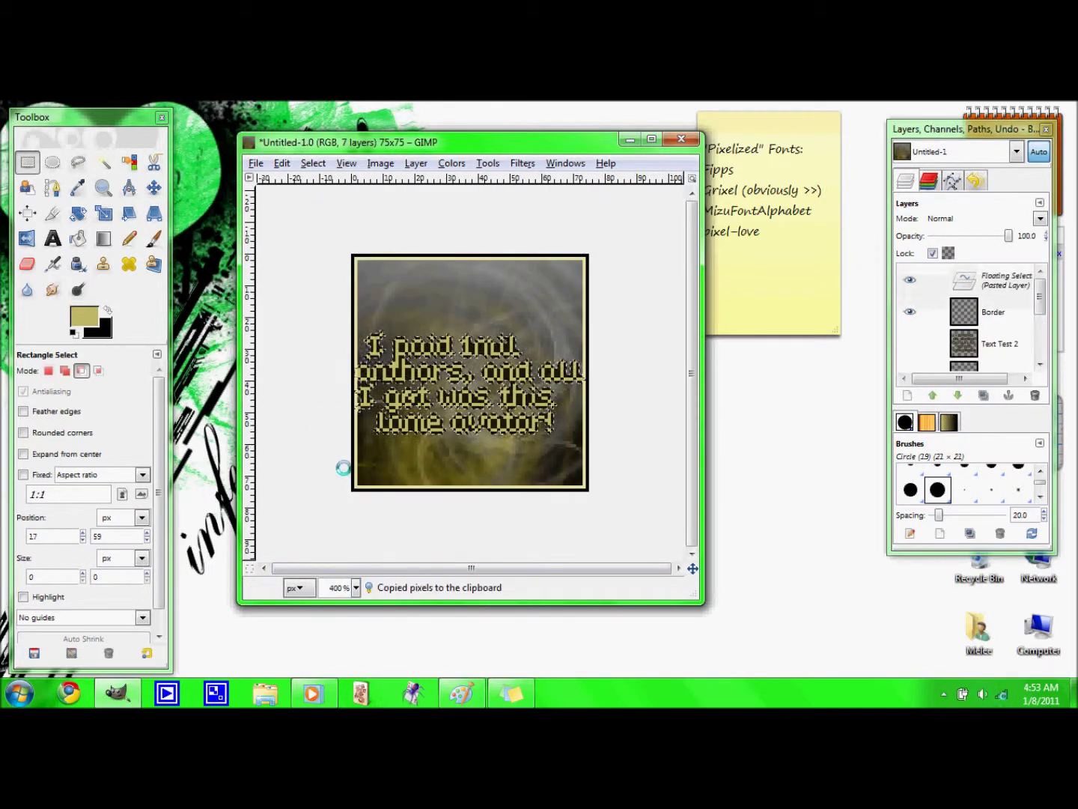
{"action": "left_click", "coordinate": [415, 162]}
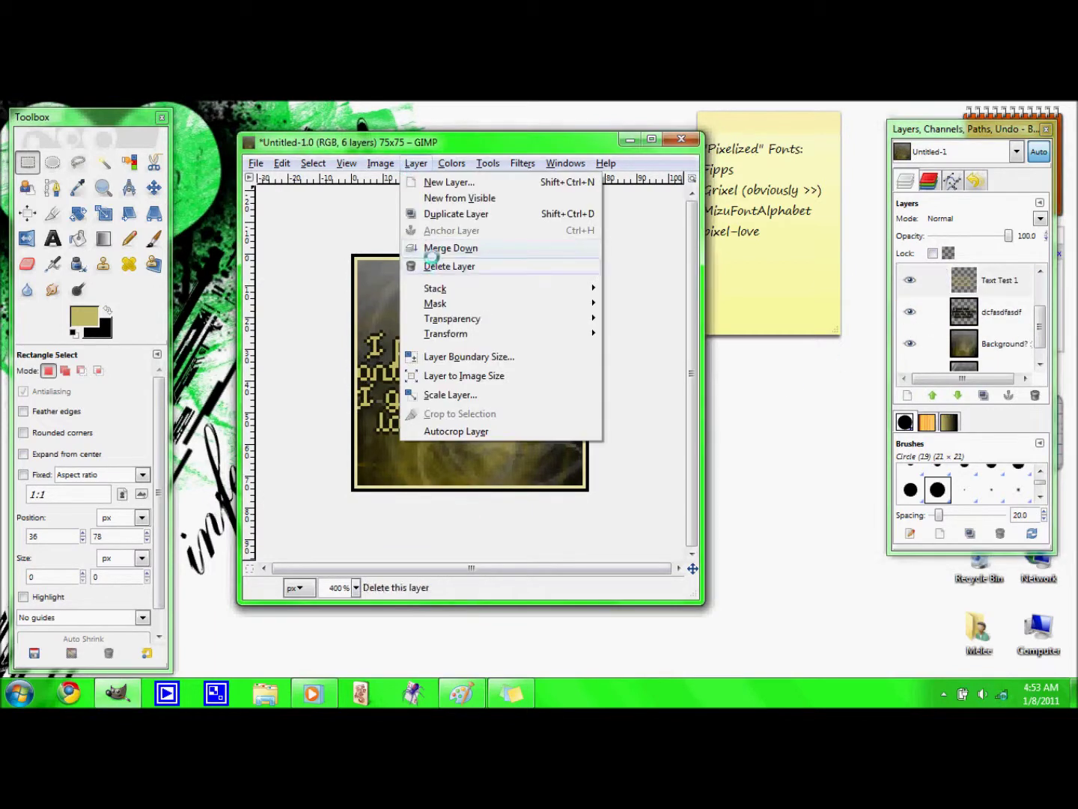
- Delete the stray dcfasdfasdf layer and anchor the pasted Grixel caption lower in the avatar
{"action": "left_click", "coordinate": [441, 265]}
{"action": "double_click", "coordinate": [1000, 292]}
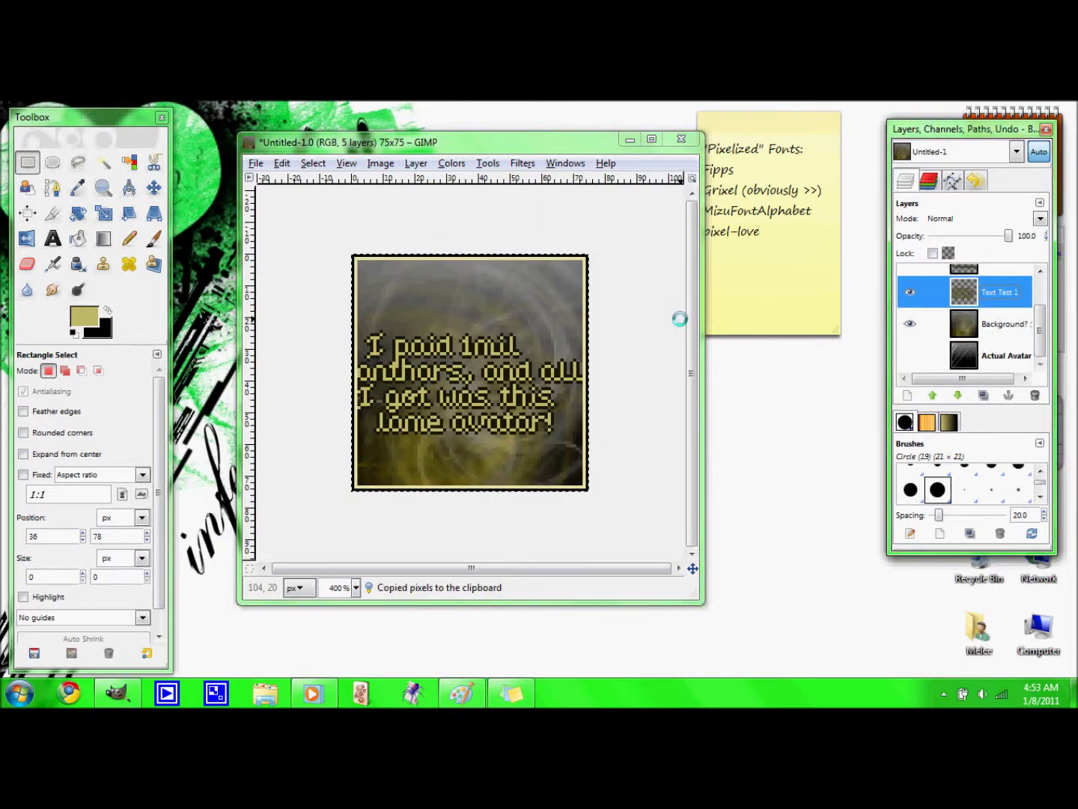
{"action": "key", "text": "ctrl+v"}
{"action": "left_click_drag", "start_coordinate": [482, 348], "coordinate": [482, 394]}
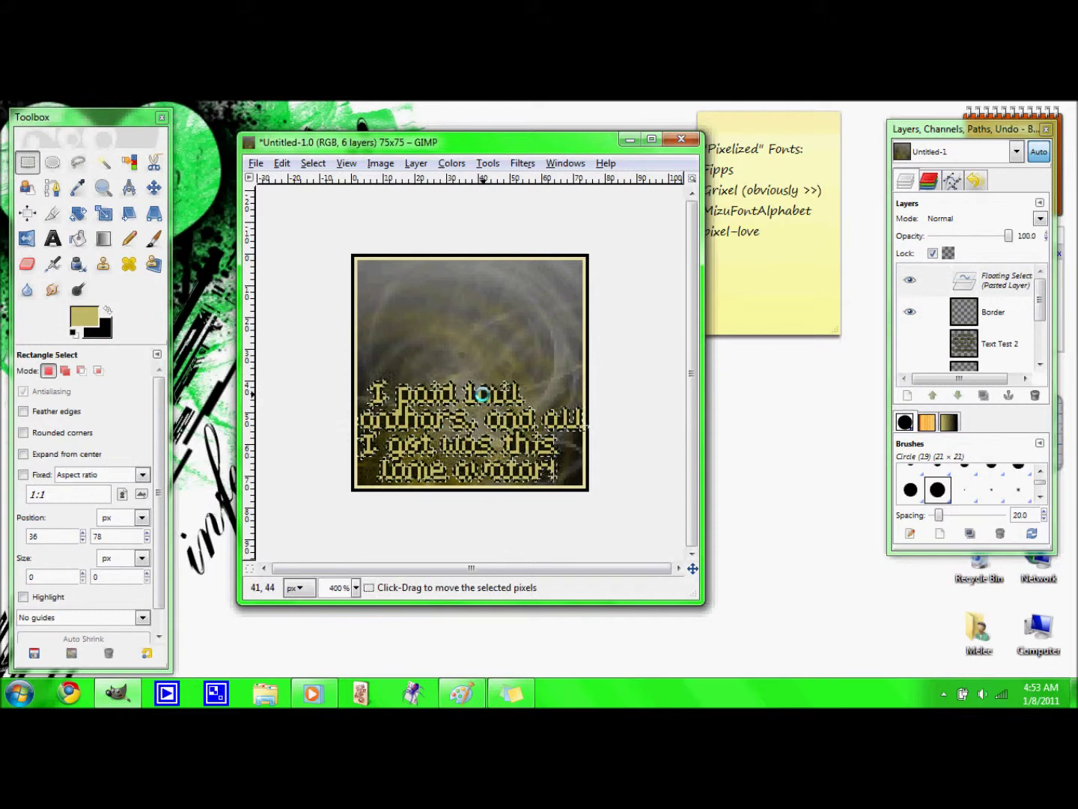
{"action": "left_click", "coordinate": [272, 380]}
{"action": "left_click", "coordinate": [355, 587]}
{"action": "left_click", "coordinate": [344, 495]}
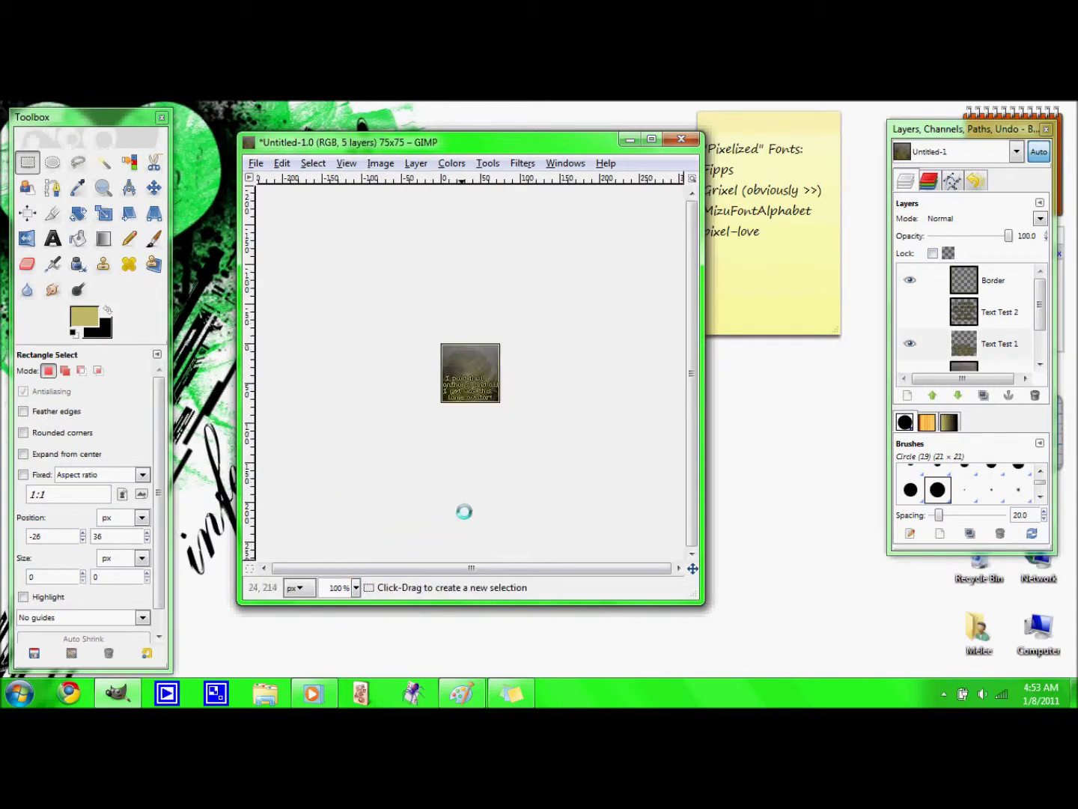
- Paste and anchor the Fipps caption on Text Test 2, then hide Text Test 2
{"action": "key", "text": "ctrl+c"}
{"action": "key", "text": "ctrl+v"}
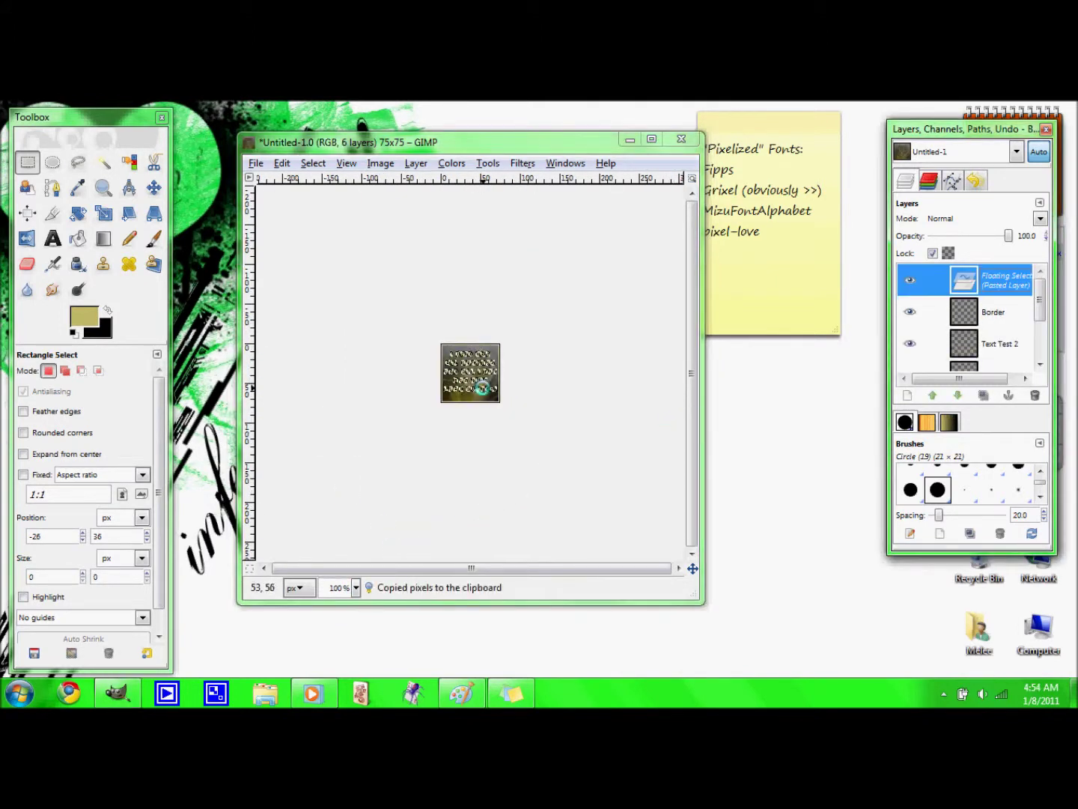
{"action": "left_click", "coordinate": [356, 588]}
{"action": "left_click", "coordinate": [342, 463]}
{"action": "left_click", "coordinate": [293, 417]}
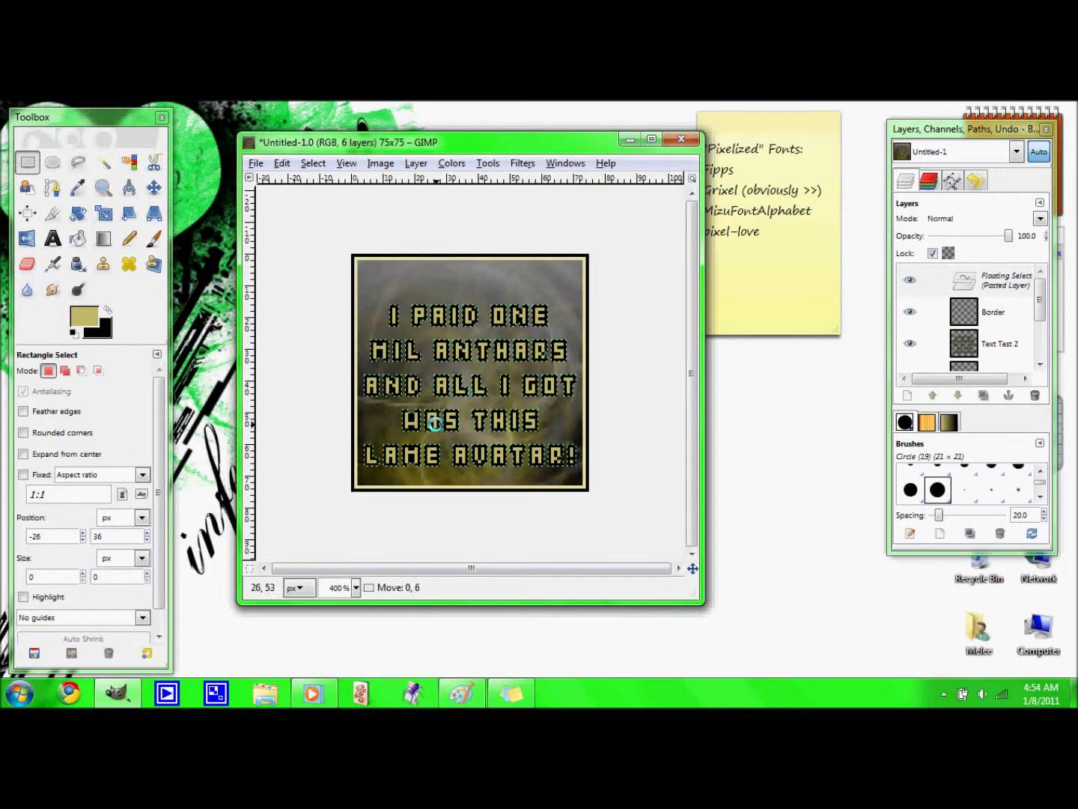
{"action": "left_click", "coordinate": [356, 587]}
{"action": "left_click", "coordinate": [345, 495]}
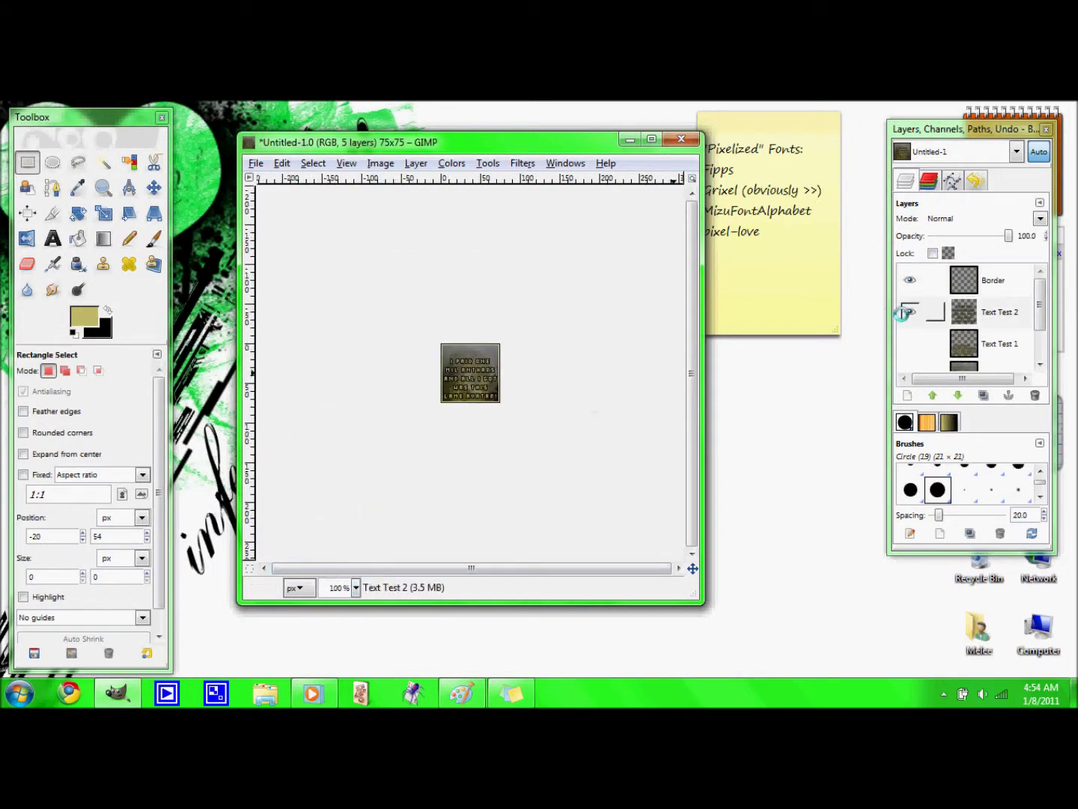
{"action": "left_click", "coordinate": [909, 312]}
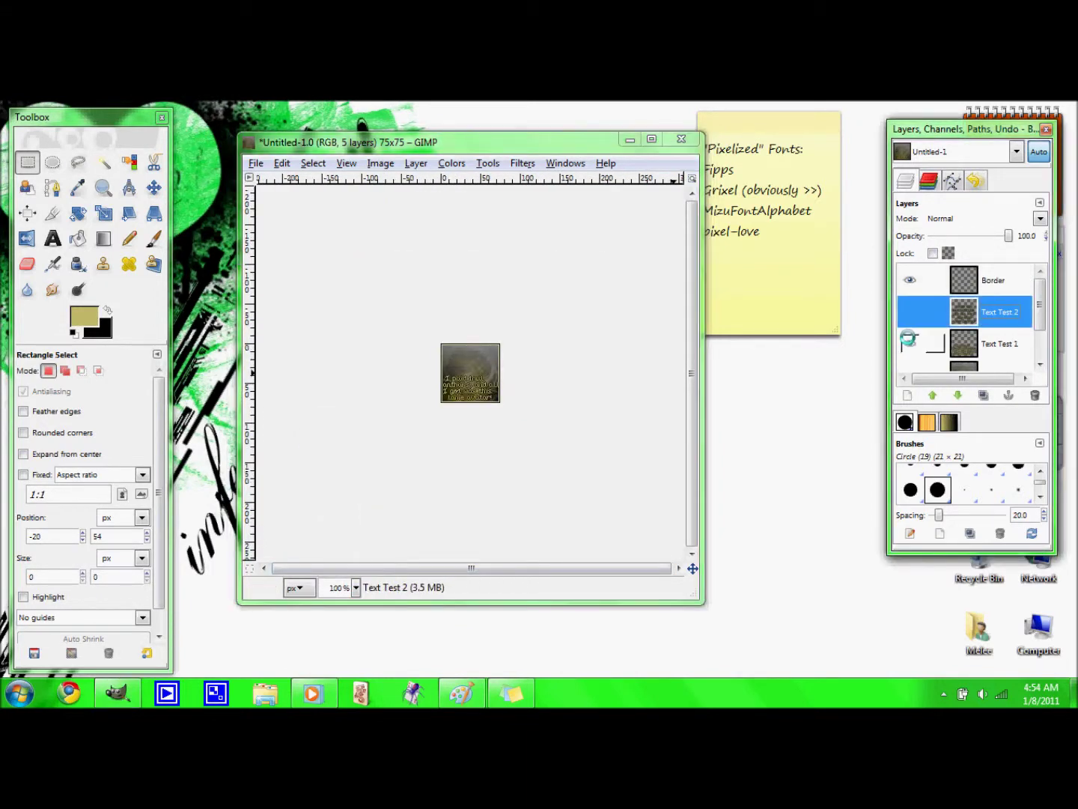
{"action": "key", "text": "shift+o"}
{"action": "left_click", "coordinate": [454, 380]}
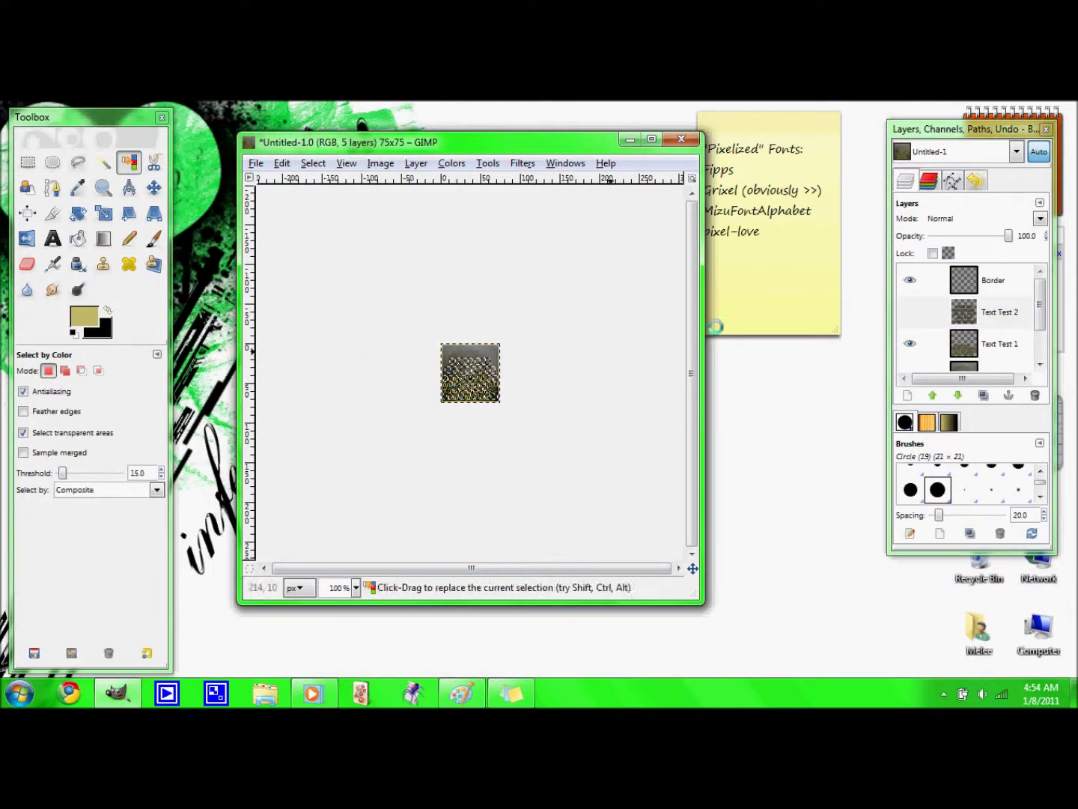
- Inspect the selected letters and set the foreground colour to khaki c7bf84
{"action": "left_click", "coordinate": [357, 587]}
{"action": "left_click", "coordinate": [348, 547]}
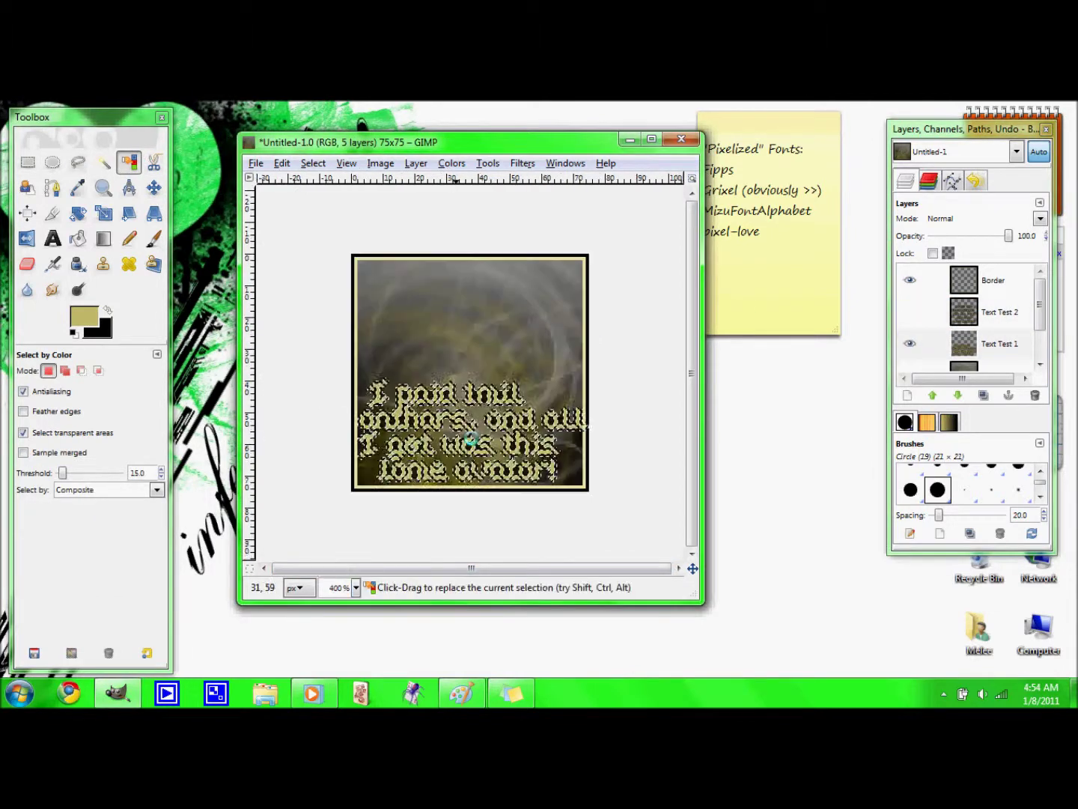
{"action": "left_click", "coordinate": [357, 588]}
{"action": "left_click", "coordinate": [345, 481]}
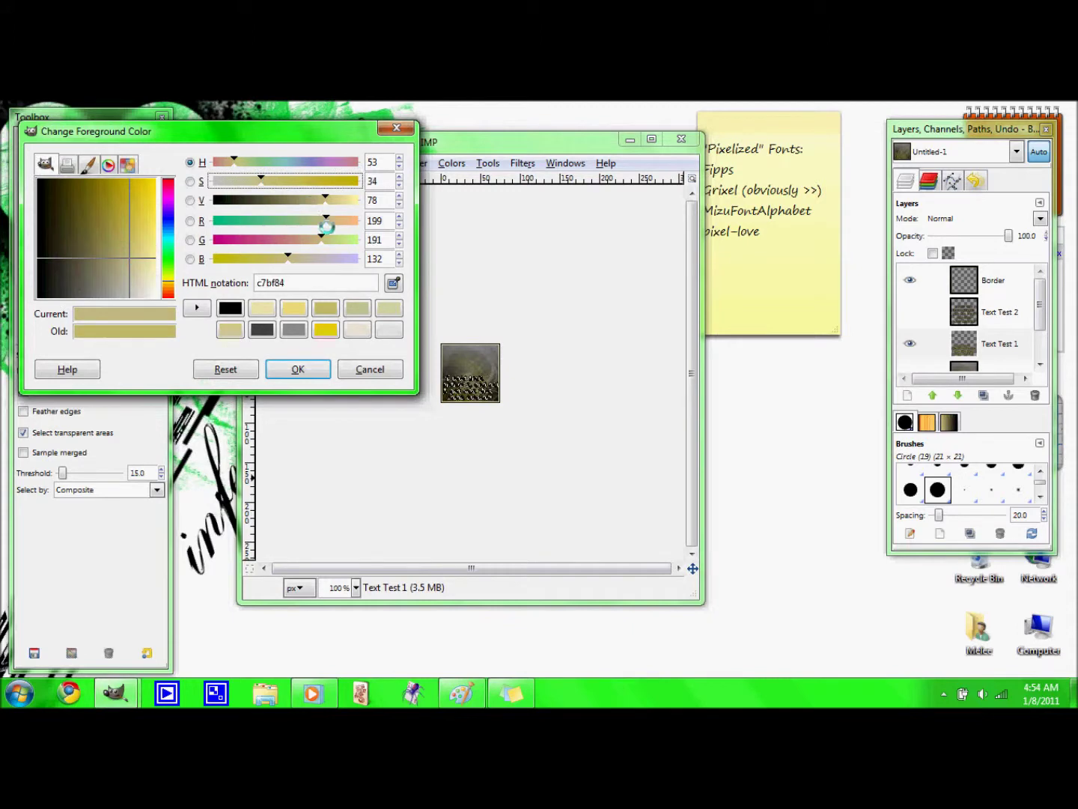
{"action": "left_click", "coordinate": [297, 370]}
{"action": "key", "text": "p"}
- Show the Text Test 2 caption at 400% and box-select its top lines
{"action": "left_click", "coordinate": [28, 164]}
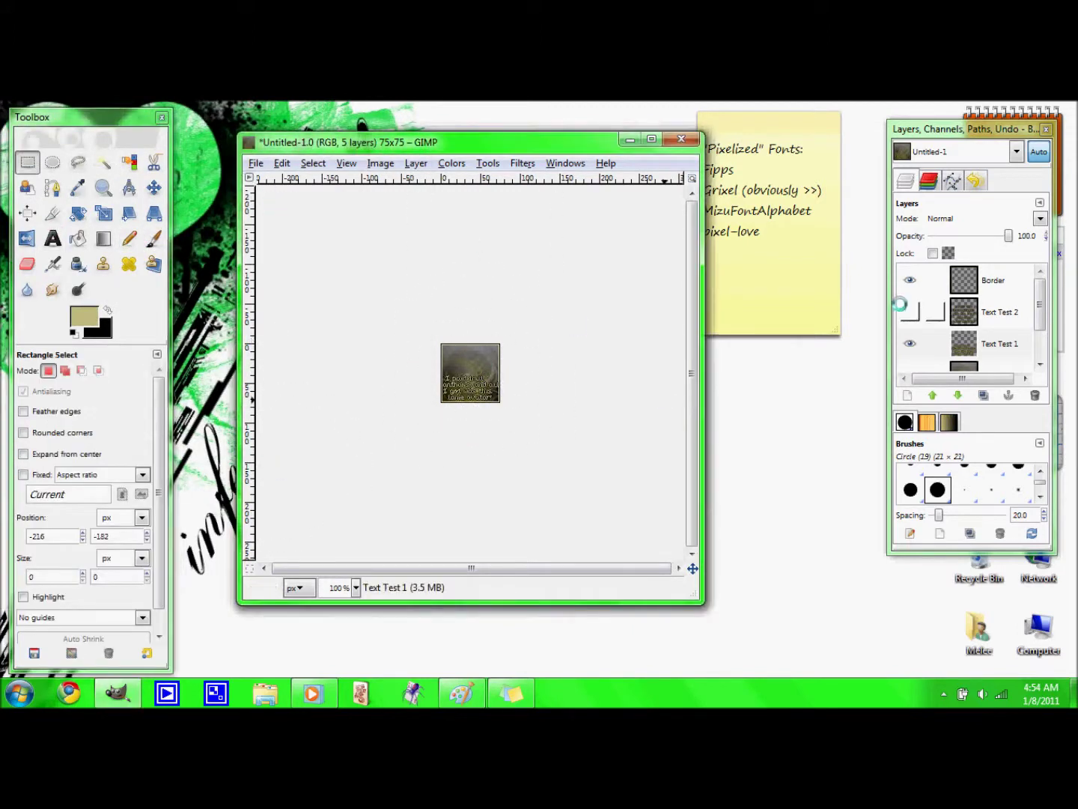
{"action": "left_click", "coordinate": [909, 311]}
{"action": "left_click", "coordinate": [356, 588]}
{"action": "left_click", "coordinate": [344, 461]}
{"action": "left_click_drag", "start_coordinate": [369, 293], "coordinate": [560, 367]}
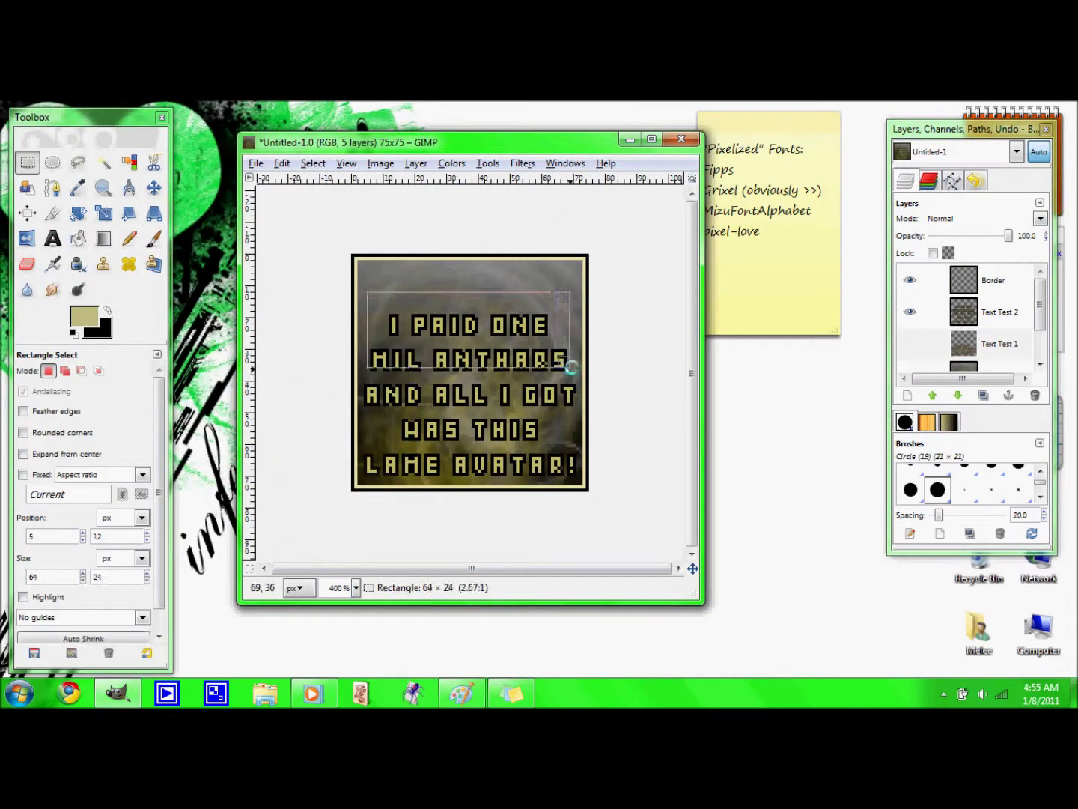
- Copy the I PAID ONE line and lower it slightly on the caption
{"action": "key", "text": "ctrl+c"}
{"action": "key", "text": "ctrl+v"}
{"action": "key", "text": "ctrl+z"}
{"action": "left_click", "coordinate": [988, 311]}
{"action": "left_click_drag", "start_coordinate": [348, 307], "coordinate": [587, 339]}
{"action": "key", "text": "ctrl+c"}
{"action": "key", "text": "ctrl+v"}
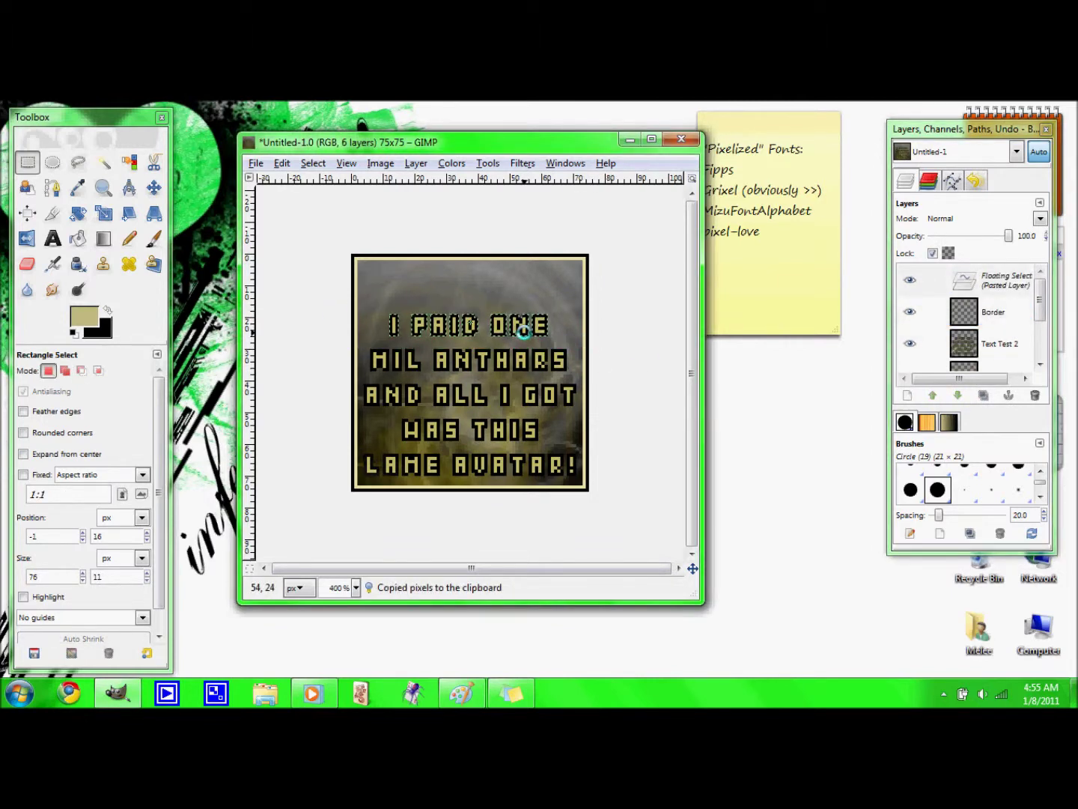
{"action": "left_click", "coordinate": [355, 306]}
{"action": "left_click_drag", "start_coordinate": [501, 330], "coordinate": [475, 374]}
- Move the top three caption lines down about 13 pixels and anchor them
{"action": "key", "text": "ctrl+c"}
{"action": "key", "text": "ctrl+v"}
{"action": "left_click_drag", "start_coordinate": [346, 293], "coordinate": [614, 404]}
{"action": "key", "text": "ctrl+c"}
{"action": "key", "text": "ctrl+v"}
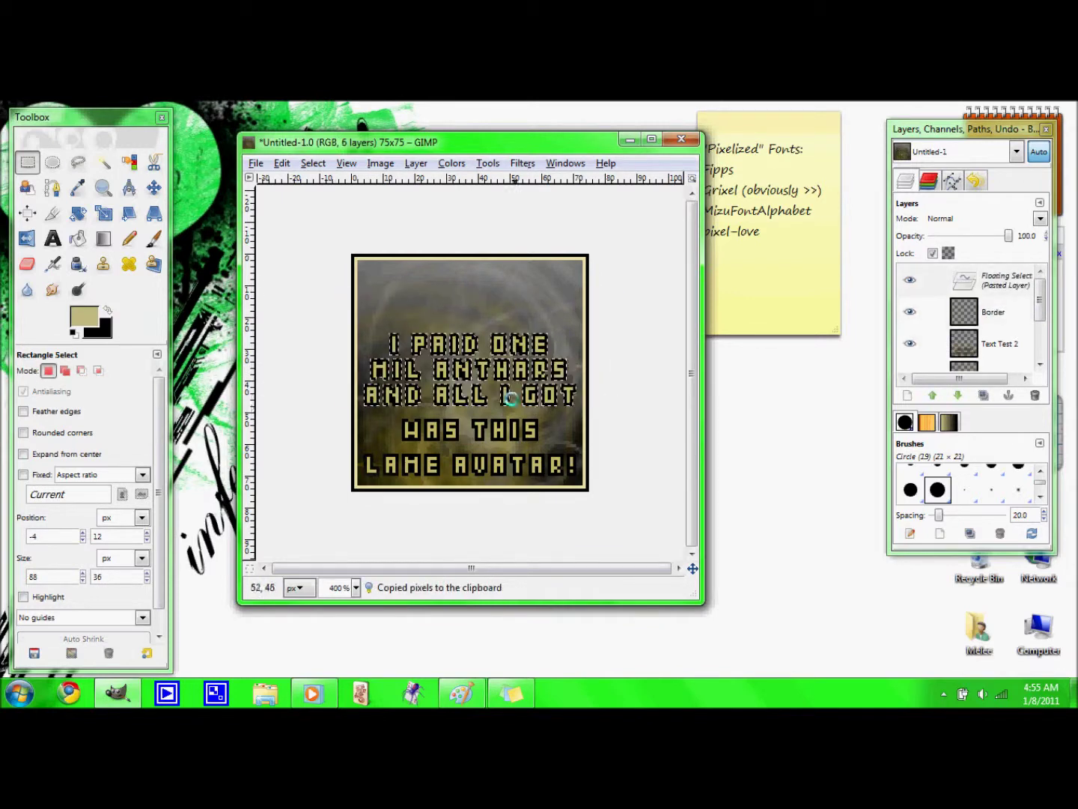
{"action": "left_click_drag", "start_coordinate": [536, 402], "coordinate": [536, 412]}
{"action": "left_click", "coordinate": [461, 286]}
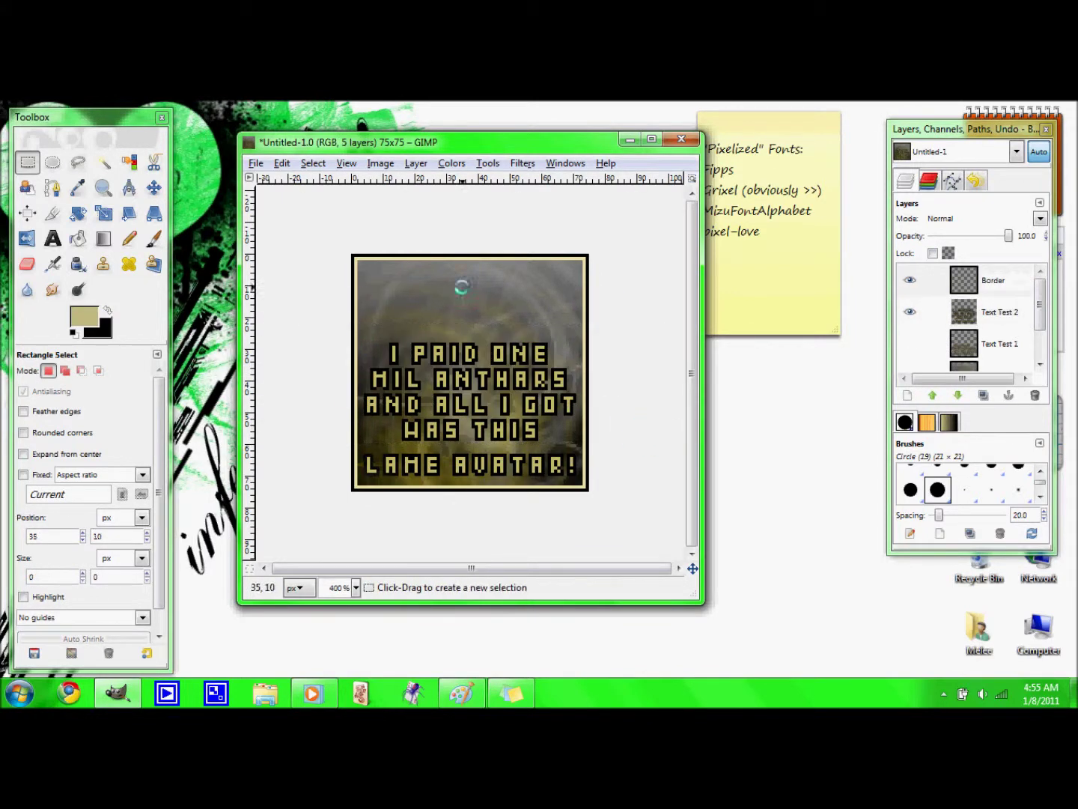
- Lower a larger block of the caption about 13 pixels
{"action": "left_click_drag", "start_coordinate": [575, 391], "coordinate": [656, 437]}
{"action": "key", "text": "ctrl+c"}
{"action": "key", "text": "ctrl+v"}
{"action": "left_click_drag", "start_coordinate": [472, 360], "coordinate": [472, 369]}
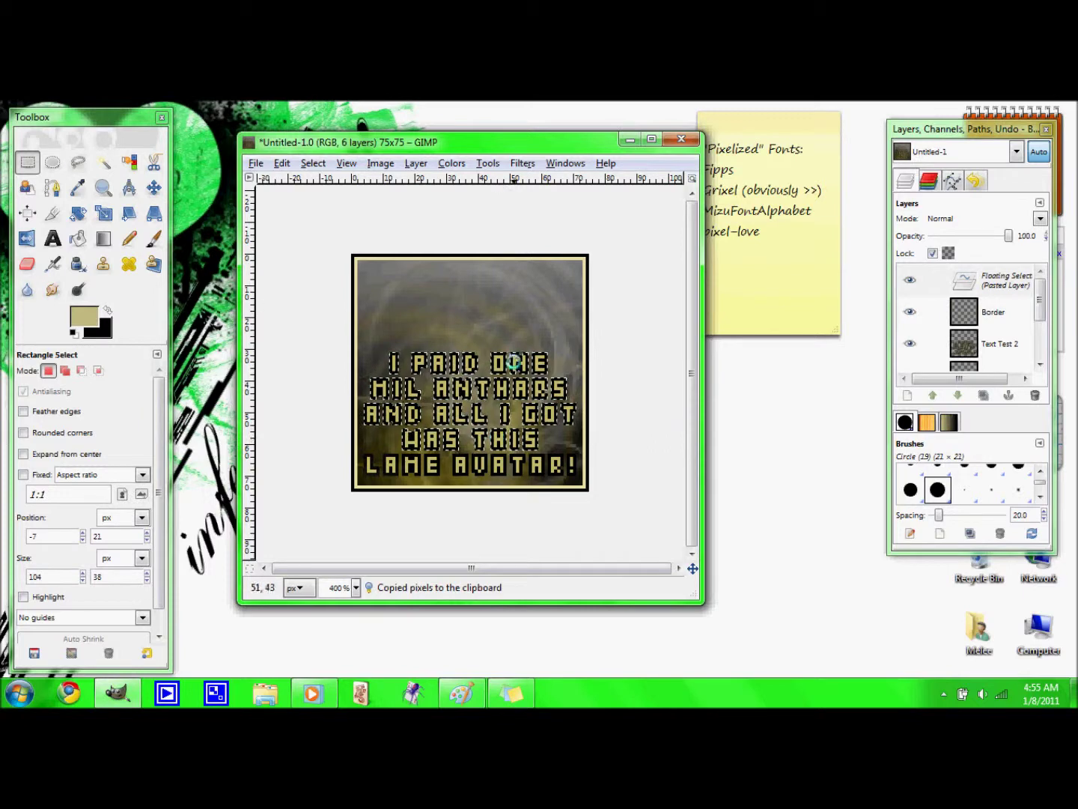
{"action": "key", "text": "ctrl+h"}
{"action": "left_click", "coordinate": [355, 587]}
{"action": "left_click", "coordinate": [338, 539]}
- Fine-tune and anchor the caption block, then hide Fipps and show the Grixel caption
{"action": "left_click_drag", "start_coordinate": [461, 392], "coordinate": [470, 388]}
{"action": "left_click", "coordinate": [355, 588]}
{"action": "left_click", "coordinate": [345, 444]}
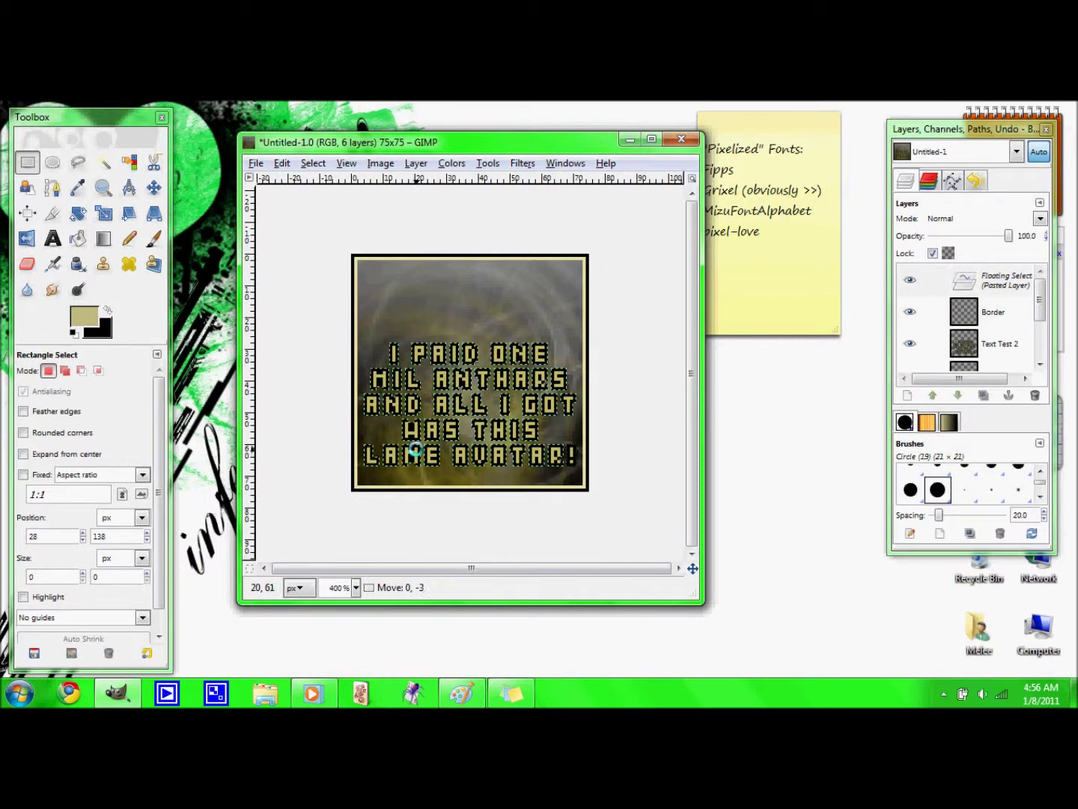
{"action": "left_click", "coordinate": [405, 536]}
{"action": "left_click", "coordinate": [356, 589]}
{"action": "left_click", "coordinate": [343, 443]}
{"action": "left_click", "coordinate": [910, 311]}
{"action": "left_click", "coordinate": [908, 341]}
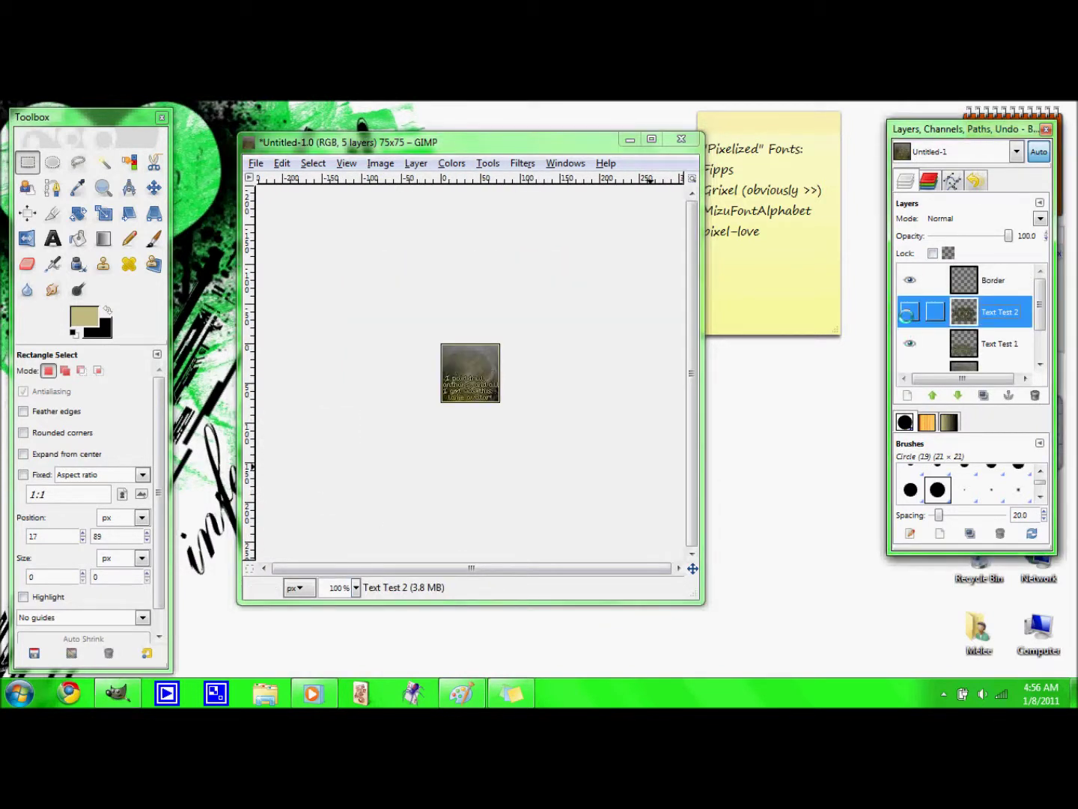
- Copy the visible Grixel avatar and paste it into a new 75×75 image
{"action": "key", "text": "ctrl+n"}
{"action": "left_click", "coordinate": [354, 510]}
{"action": "left_click", "coordinate": [453, 244]}
{"action": "key", "text": "ctrl+a"}
{"action": "key", "text": "ctrl+c"}
{"action": "left_click", "coordinate": [1003, 330]}
{"action": "left_click", "coordinate": [210, 226]}
{"action": "key", "text": "ctrl+v"}
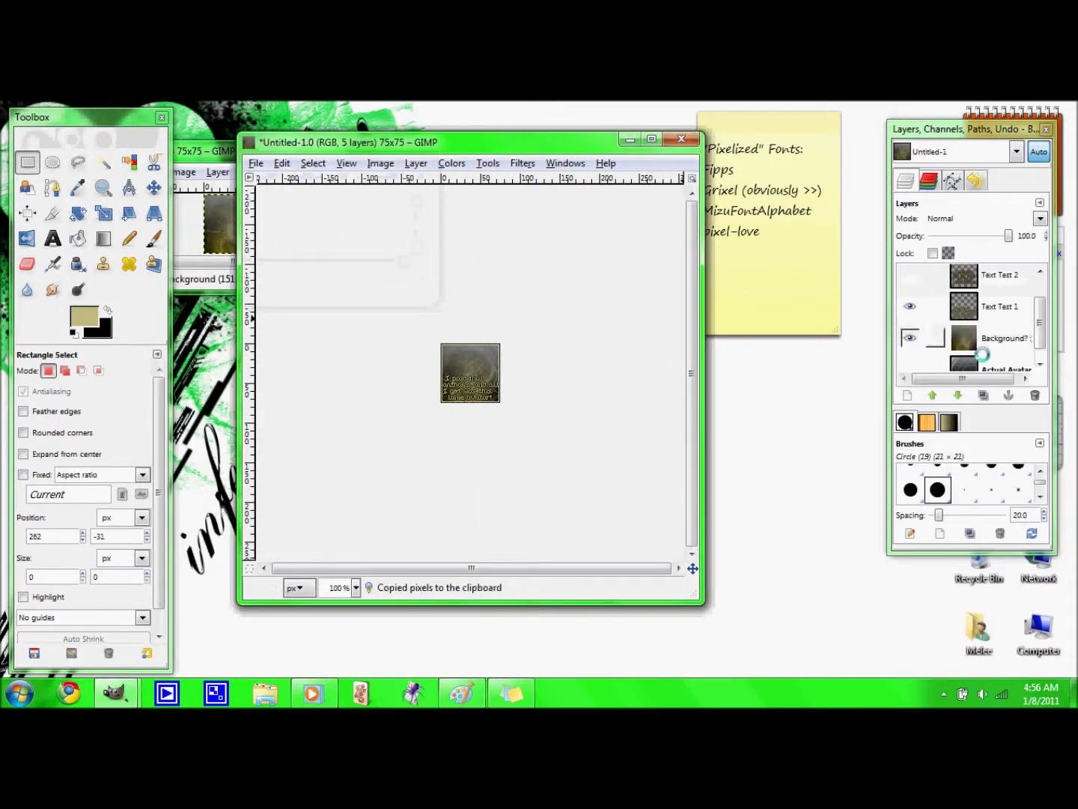
{"action": "left_click", "coordinate": [494, 262]}
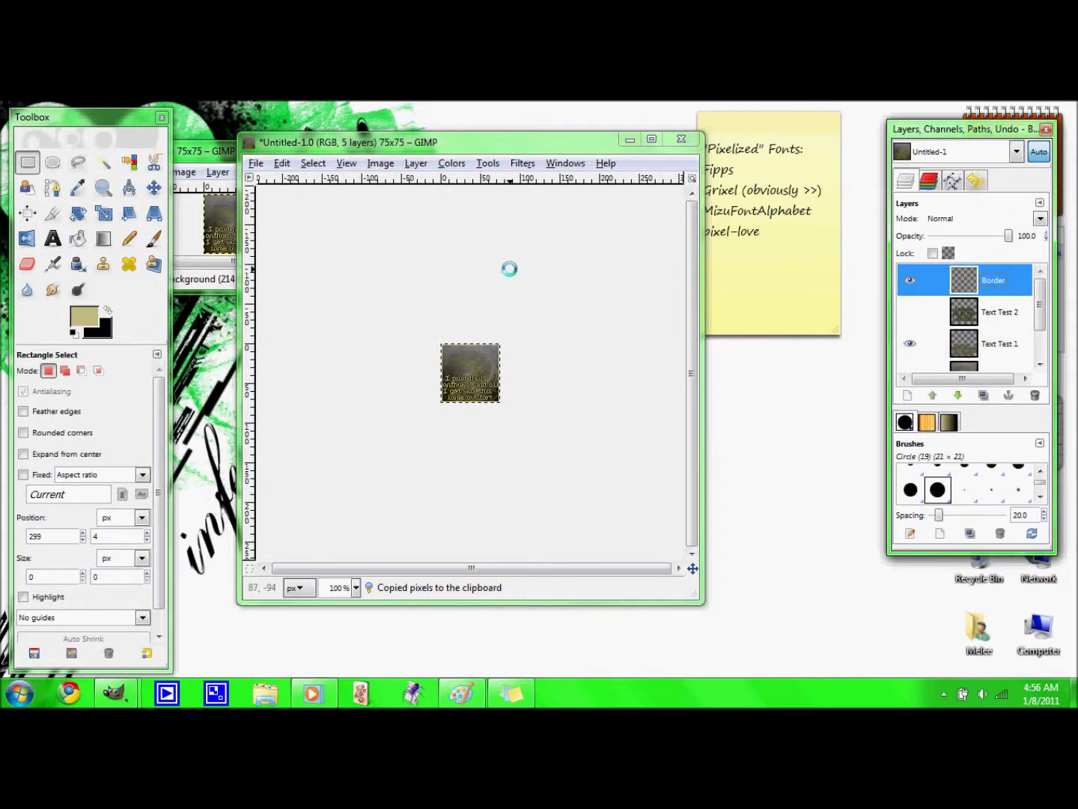
{"action": "left_click", "coordinate": [384, 229]}
{"action": "key", "text": "ctrl+s"}
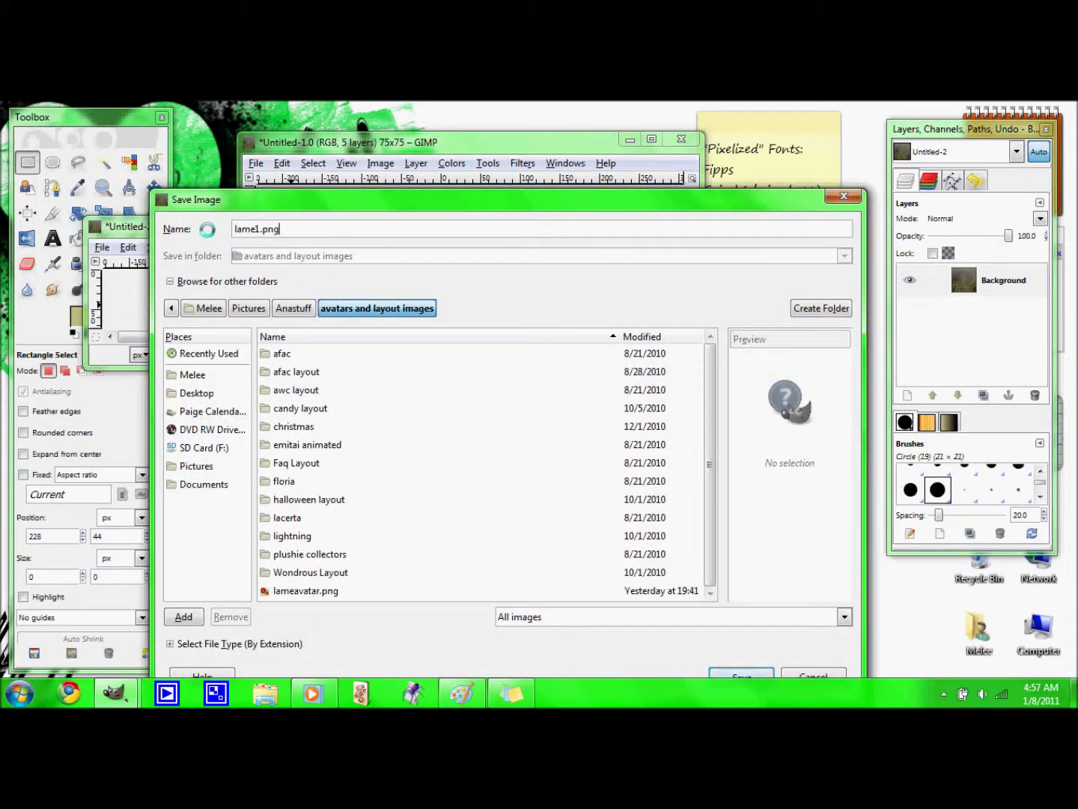
- Save the copy as indexed lame1.gif with comment 'Version 1 of 2; Final Product Undecided', then close it
{"action": "key", "text": "Return"}
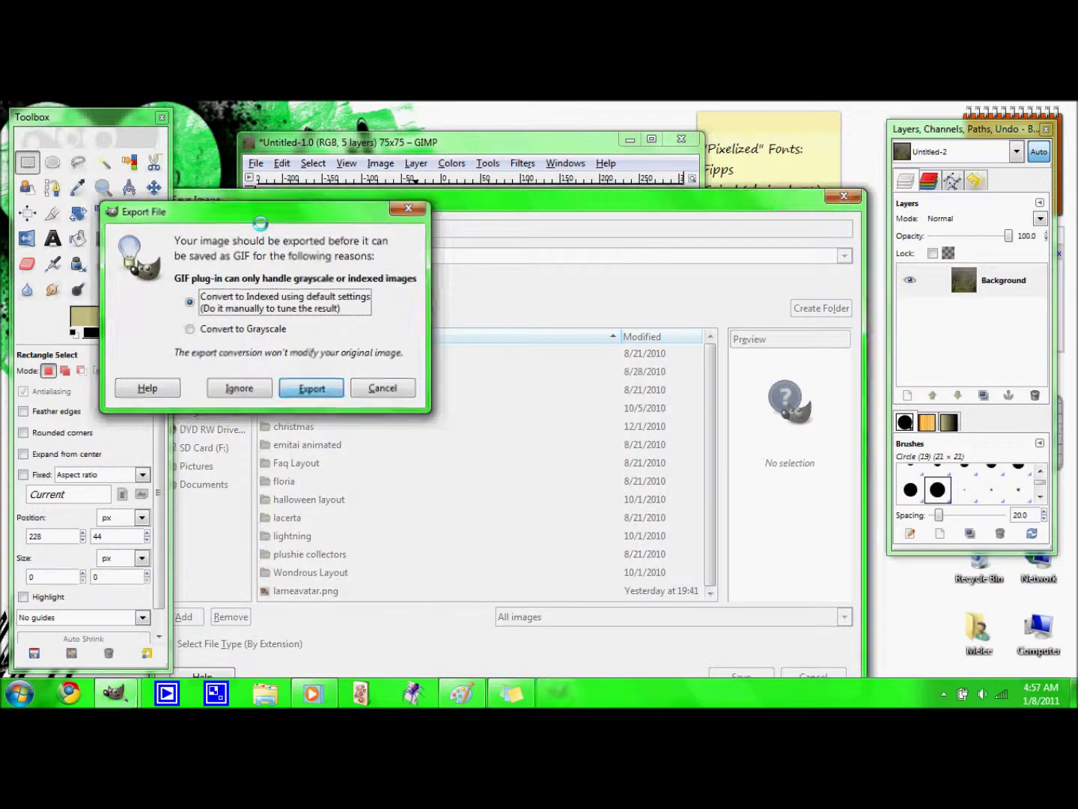
{"action": "key", "text": "Return"}
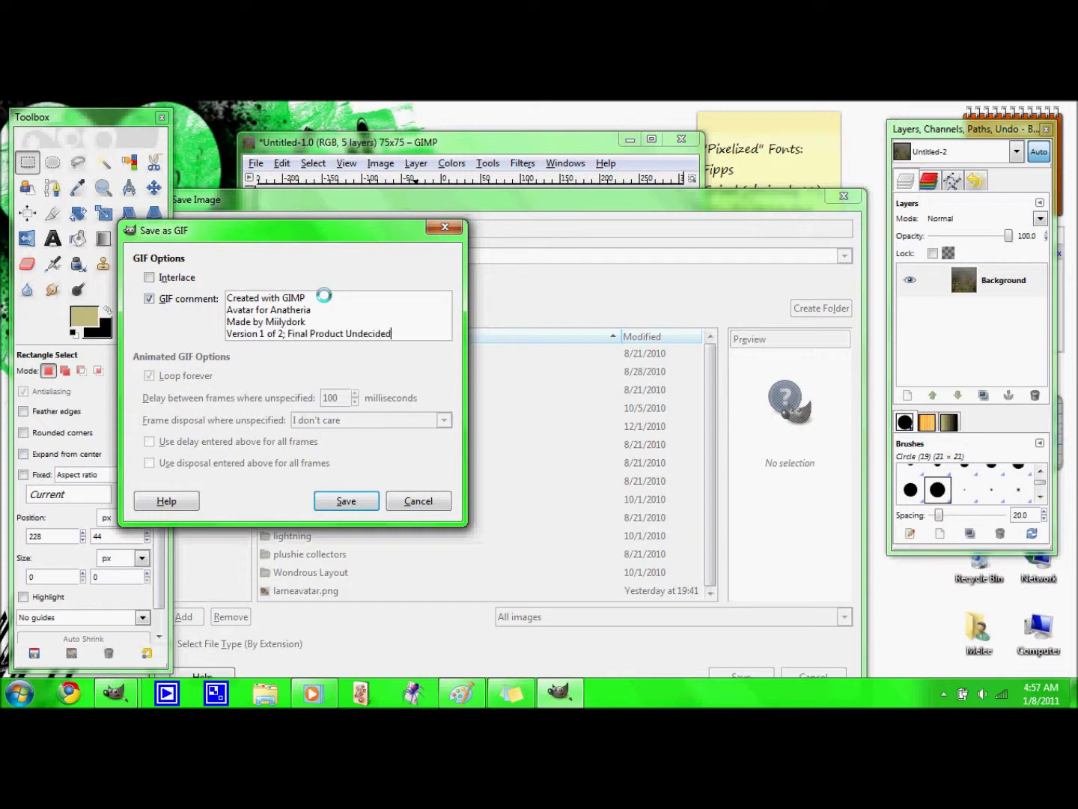
{"action": "left_click", "coordinate": [346, 501]}
{"action": "key", "text": "ctrl+w"}
{"action": "key", "text": "ctrl+n"}
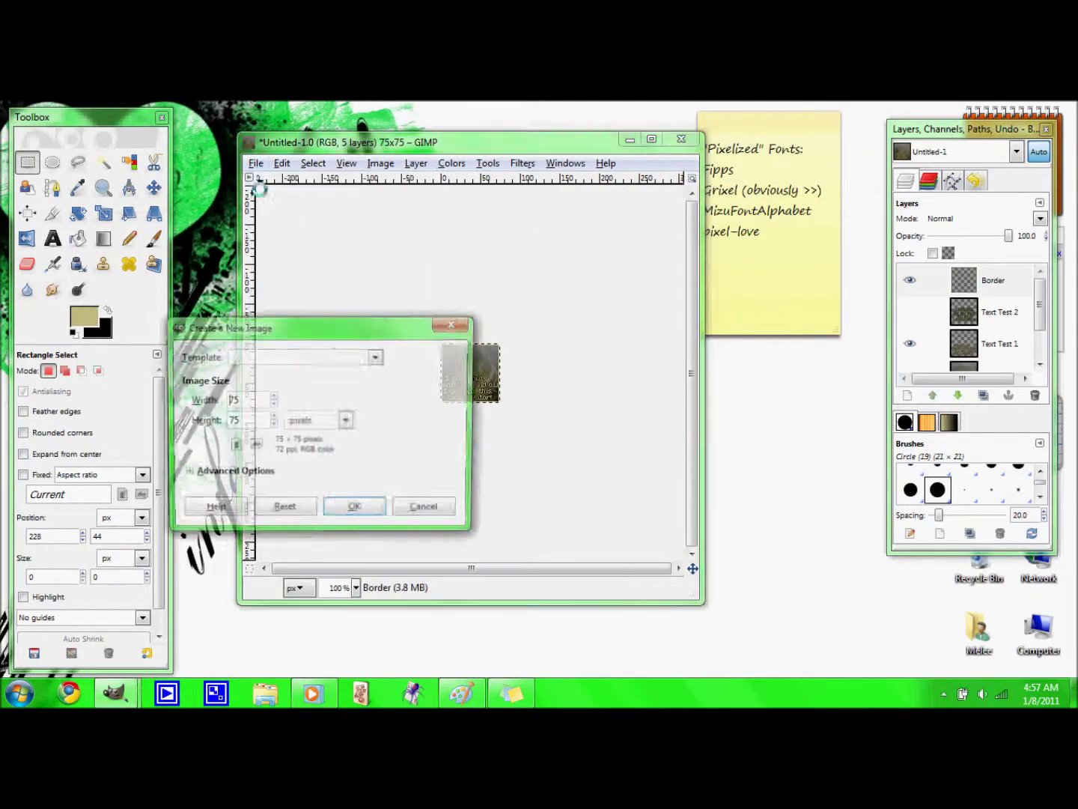
- Copy the visible Fipps-caption avatar and paste it as a new image
{"action": "key", "text": "Return"}
{"action": "key", "text": "ctrl+c"}
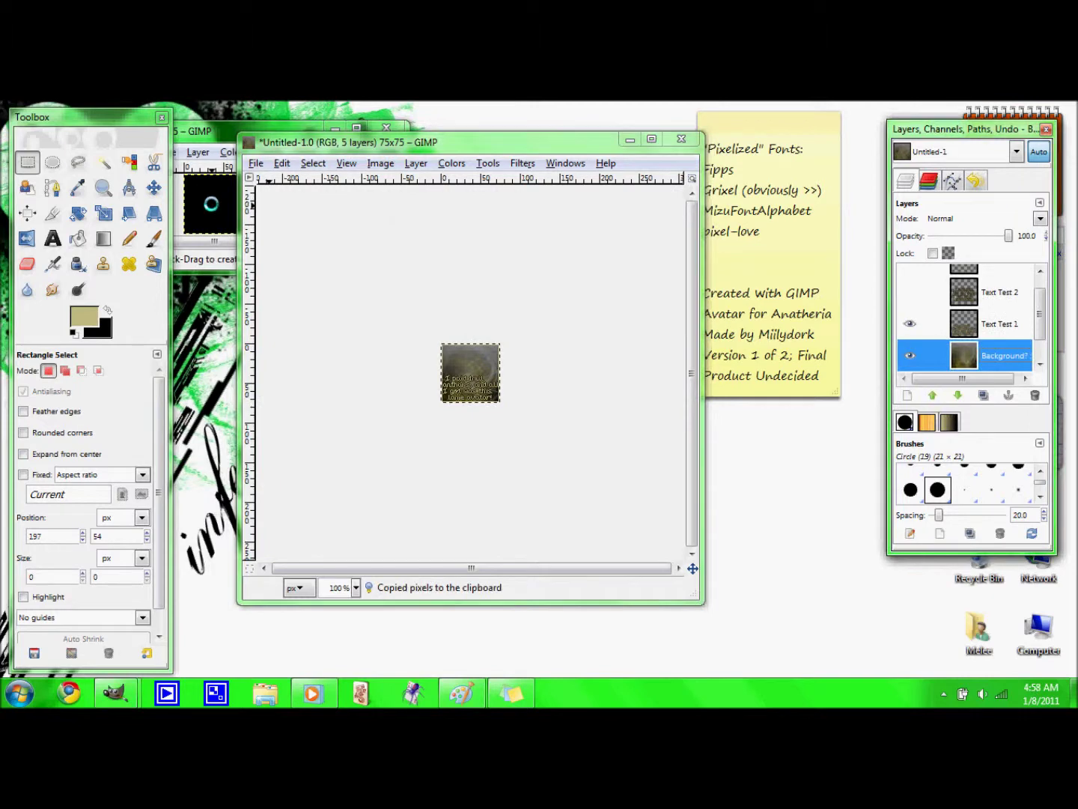
{"action": "left_click", "coordinate": [992, 281]}
{"action": "key", "text": "ctrl+shift+v"}
{"action": "key", "text": "ctrl+s"}
- Save the new image as indexed lame2.gif in the avatars folder with the same comment
{"action": "double_click", "coordinate": [347, 368]}
{"action": "key", "text": "BackSpace"}
{"action": "type", "text": "lam"}
{"action": "key", "text": "BackSpace"}
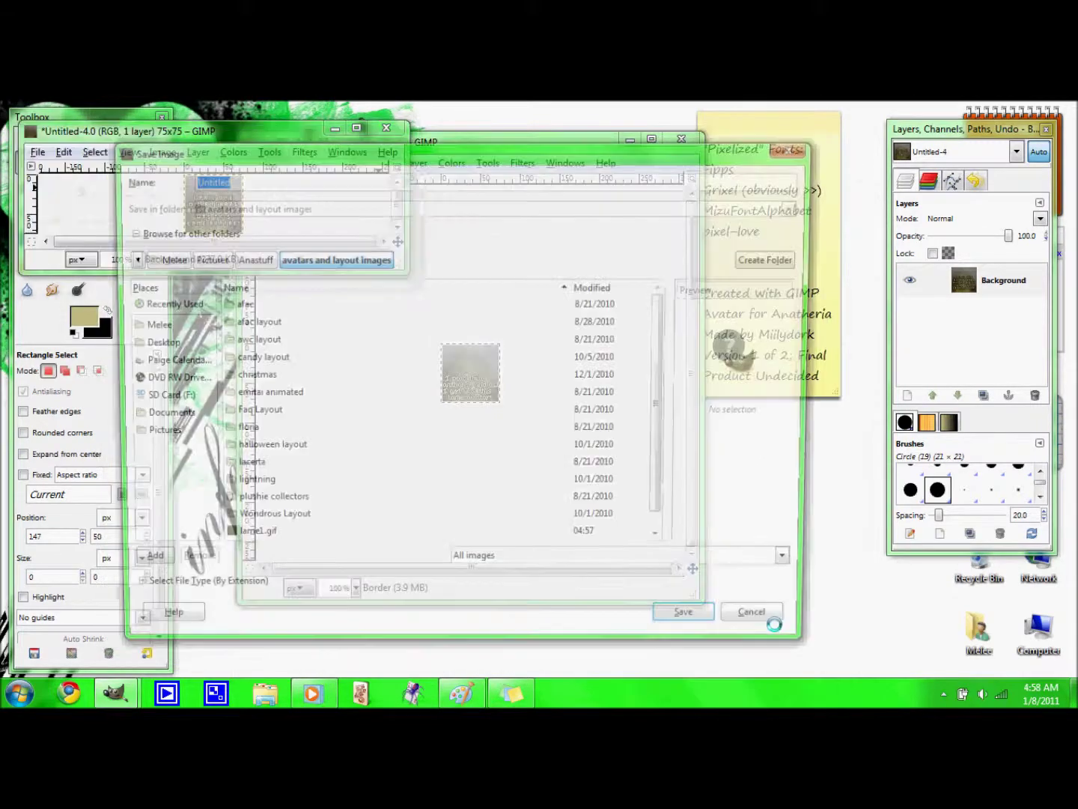
{"action": "key", "text": "Return"}
{"action": "left_click", "coordinate": [272, 348]}
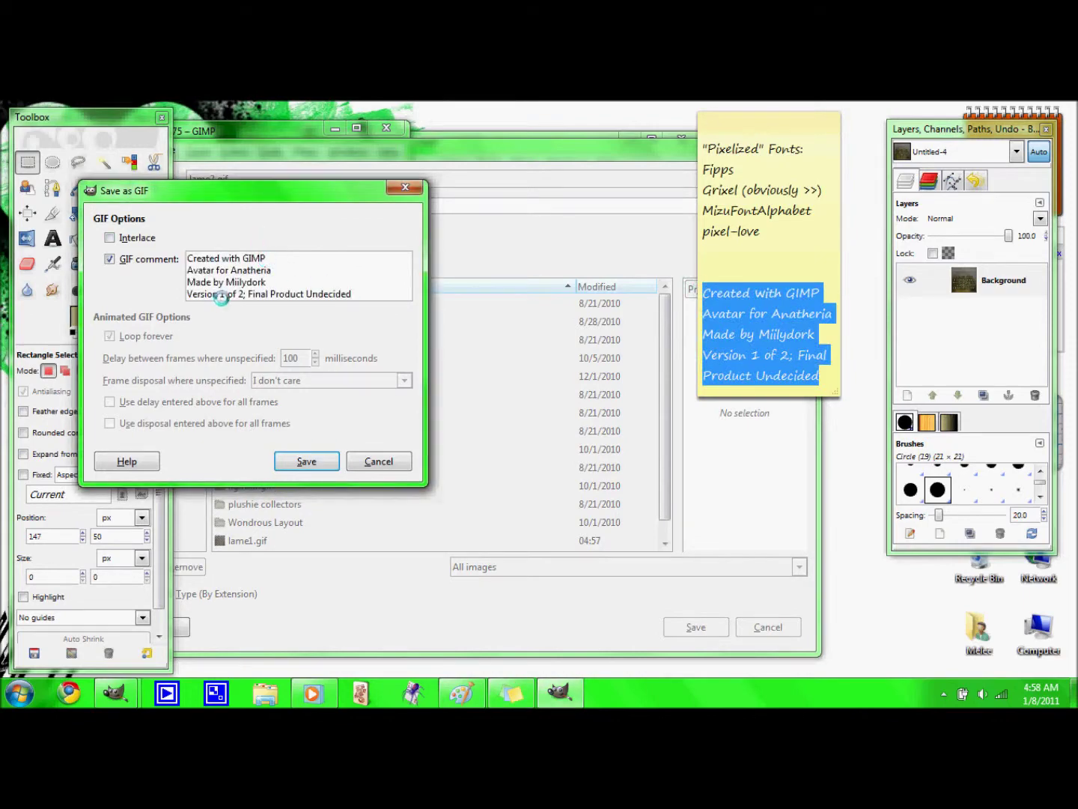
{"action": "left_click", "coordinate": [300, 462]}
{"action": "key", "text": "Delete"}
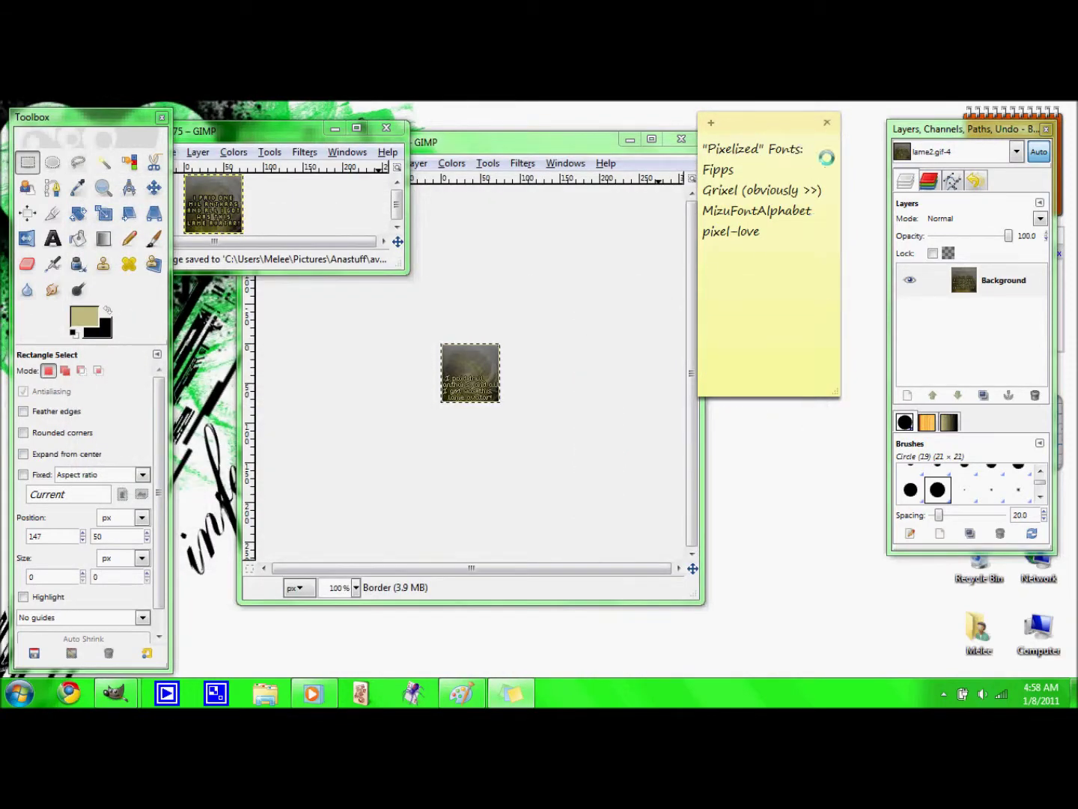
{"action": "left_click", "coordinate": [827, 125]}
{"action": "left_click", "coordinate": [824, 269]}
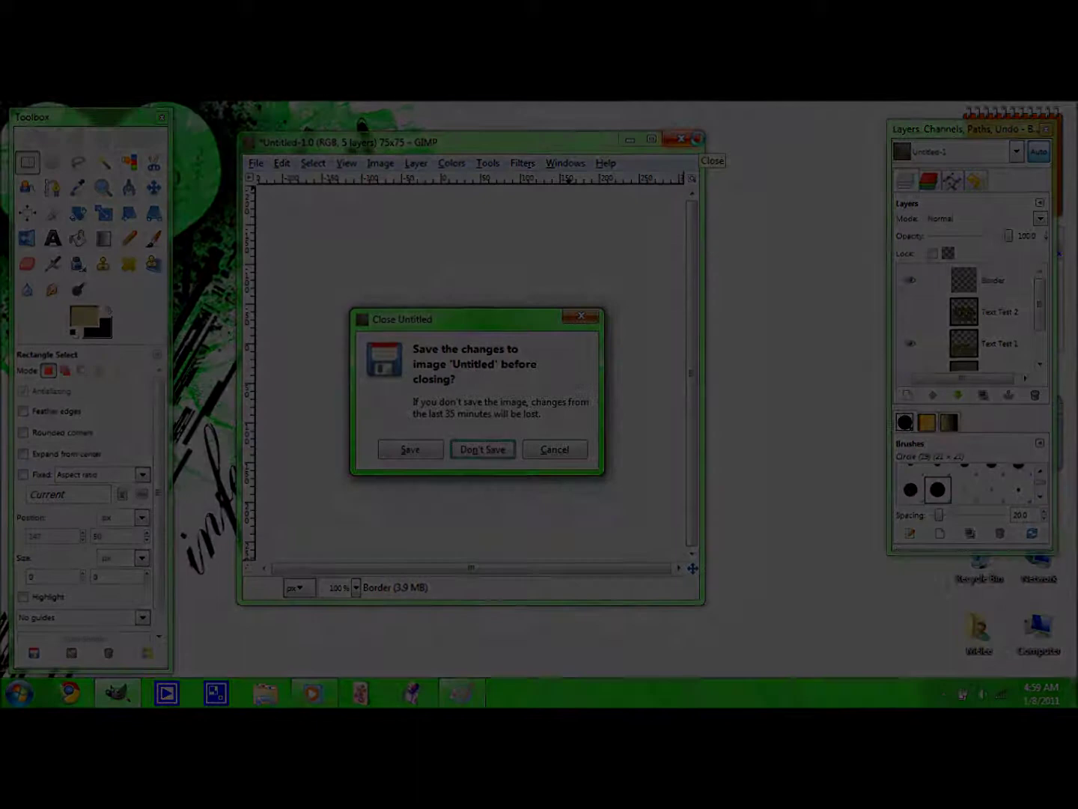